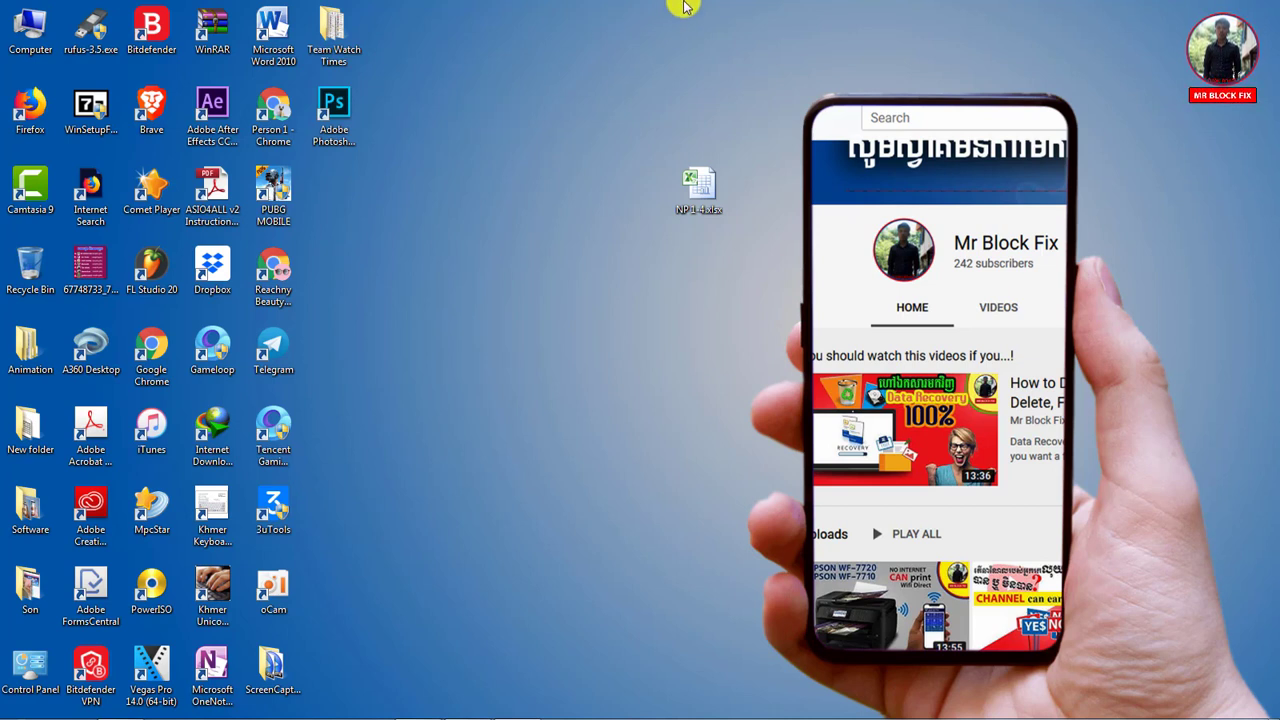
Move the NP 1-4.xlsx desktop icon further left
right_click(684, 188)
left_click(540, 206)
left_click_drag(700, 191, 562, 193)
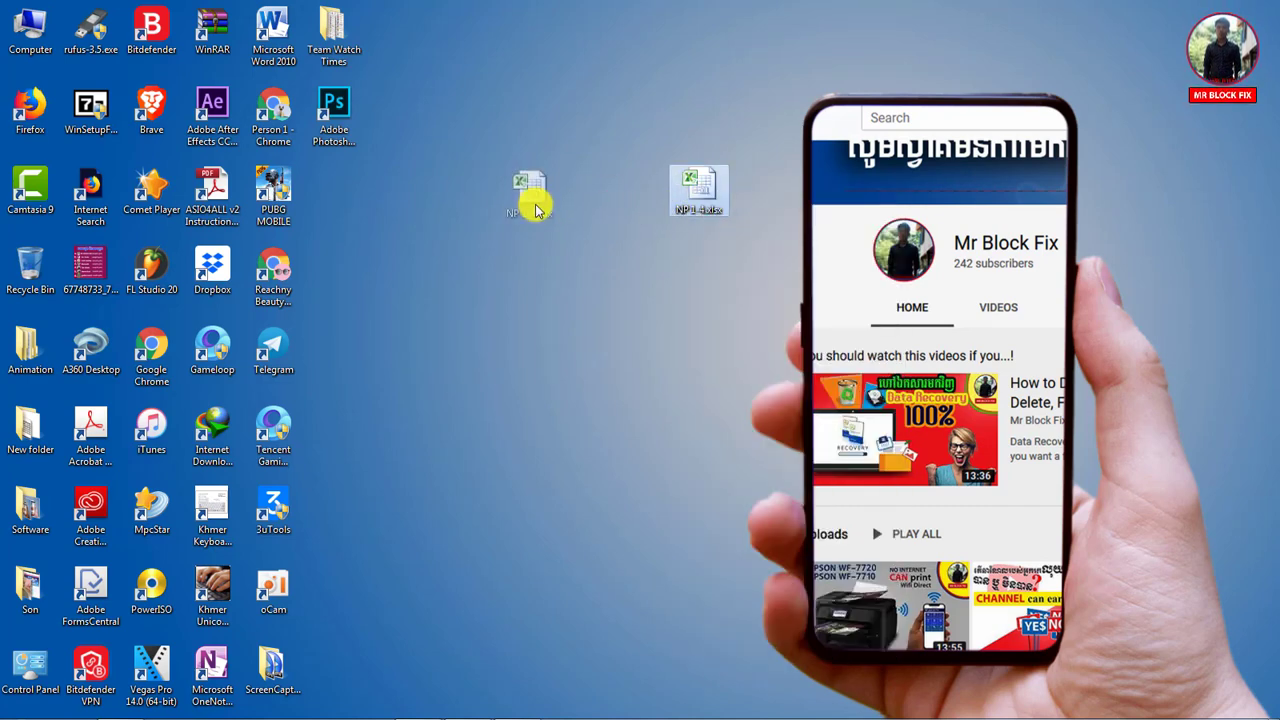
mouse_move(541, 174)
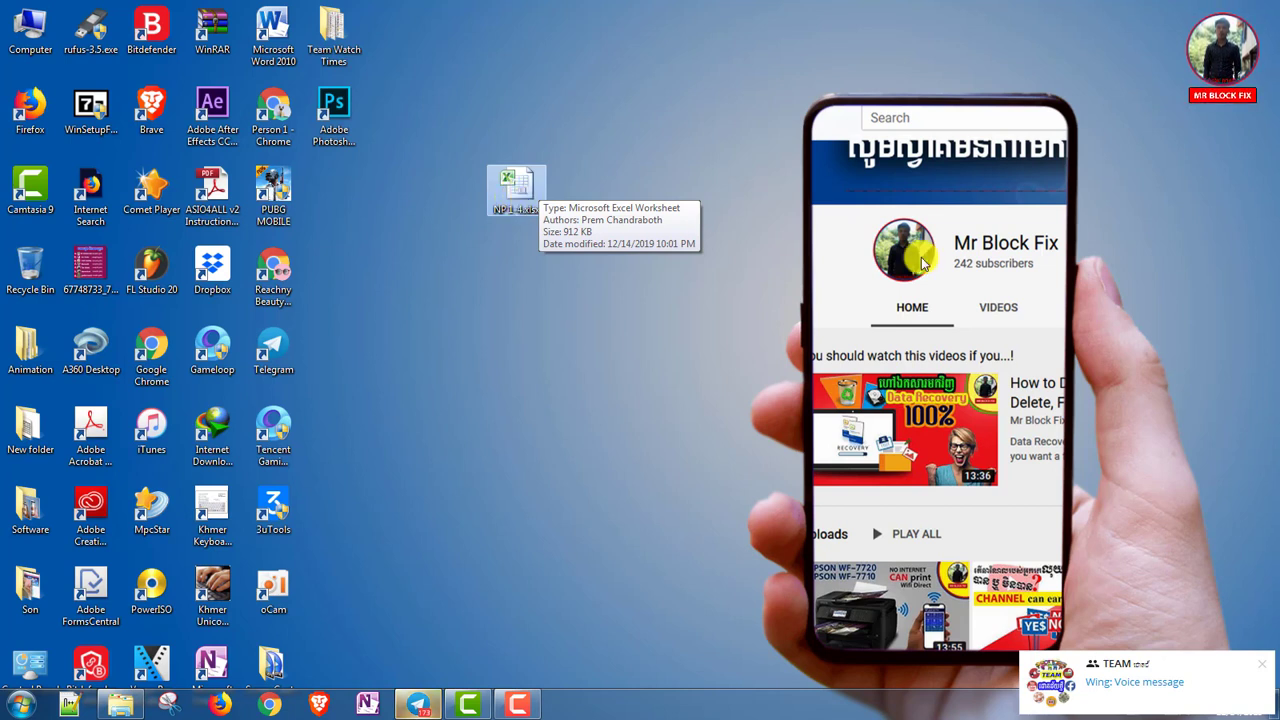
Dismiss the Telegram notification and quit Telegram from the system tray
left_click(1261, 665)
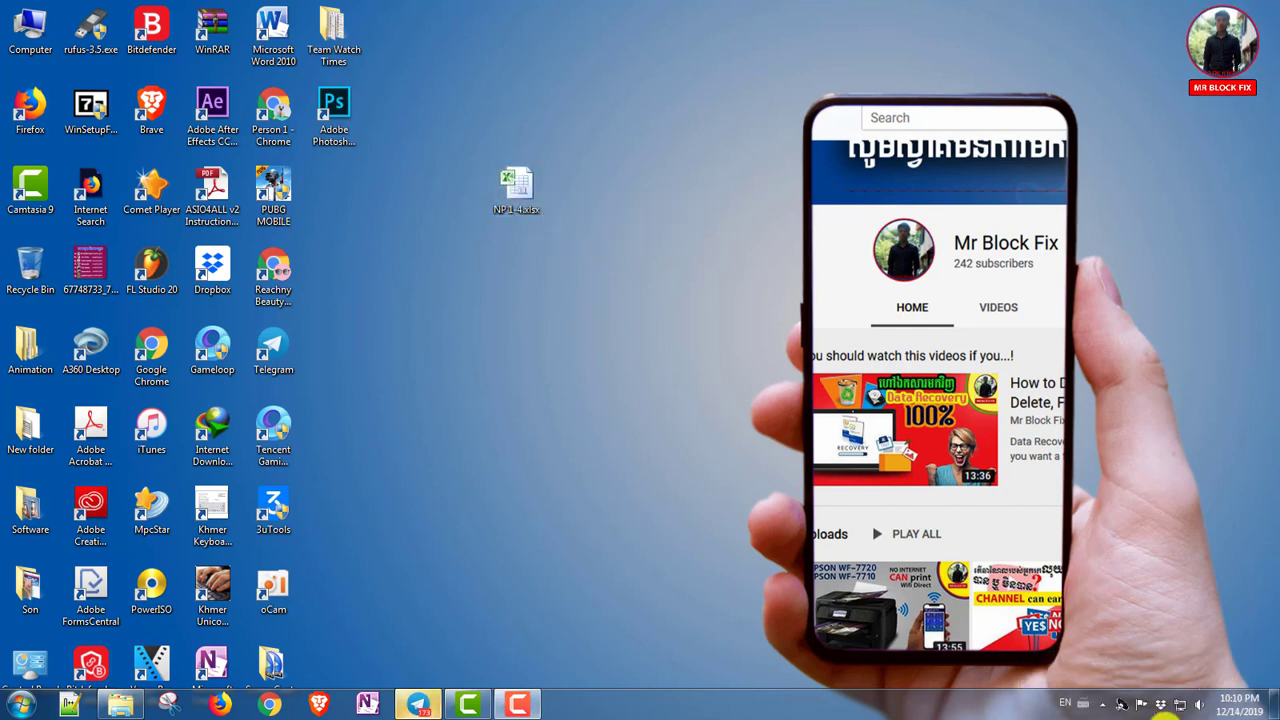
left_click(1102, 704)
right_click(1124, 597)
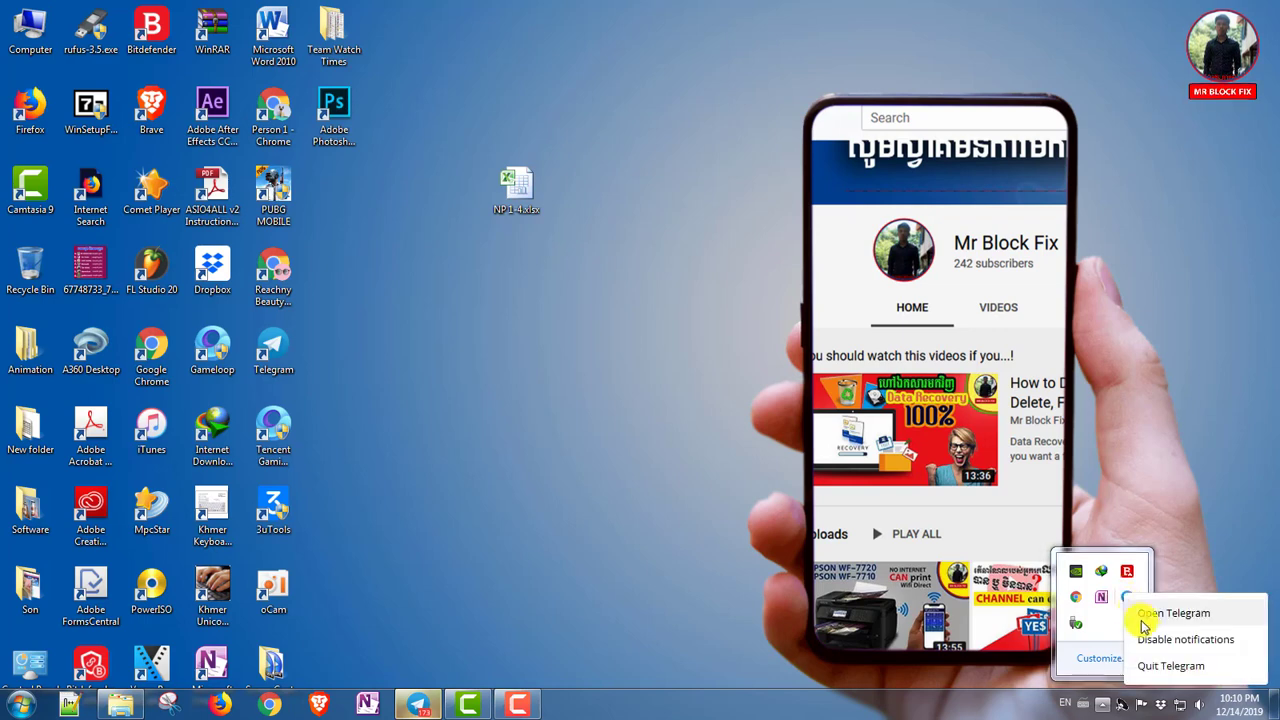
left_click(1151, 666)
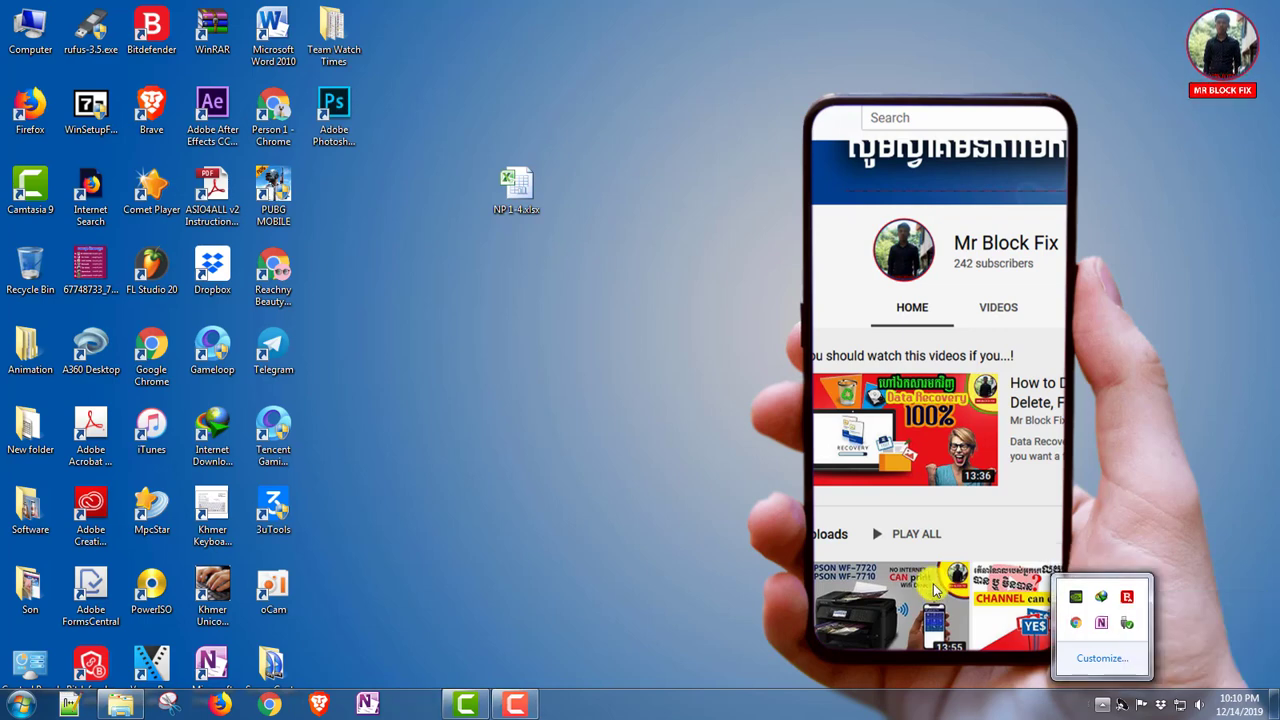
left_click(1103, 704)
Open the NP 1-4.xlsx workbook from its desktop icon's context menu
left_click(528, 226)
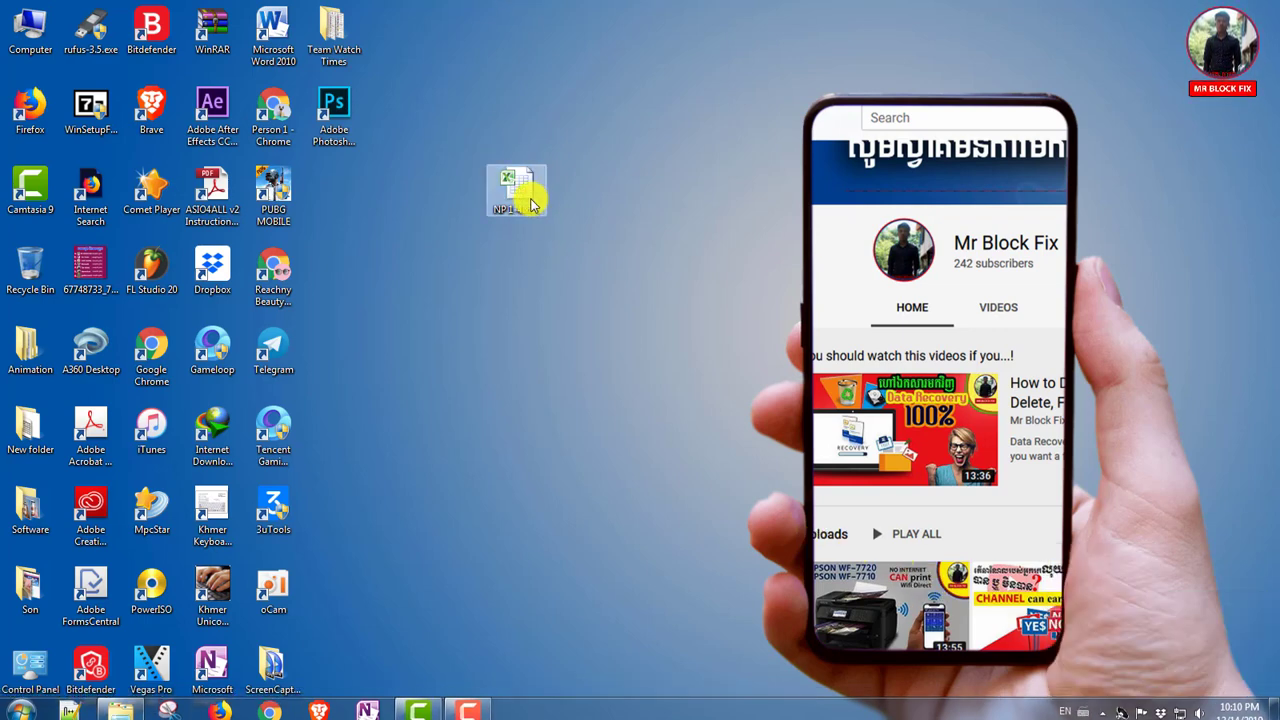
right_click(524, 192)
left_click(590, 209)
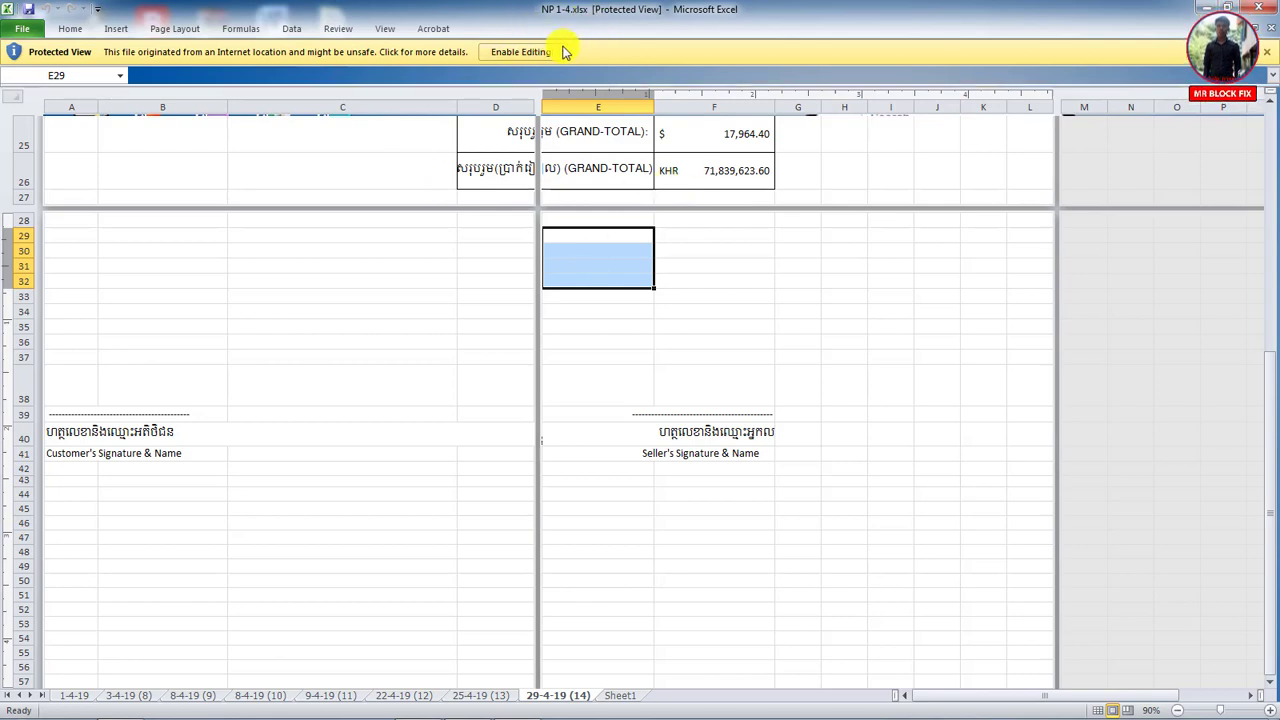
Enable editing on the Protected View workbook
left_click(533, 56)
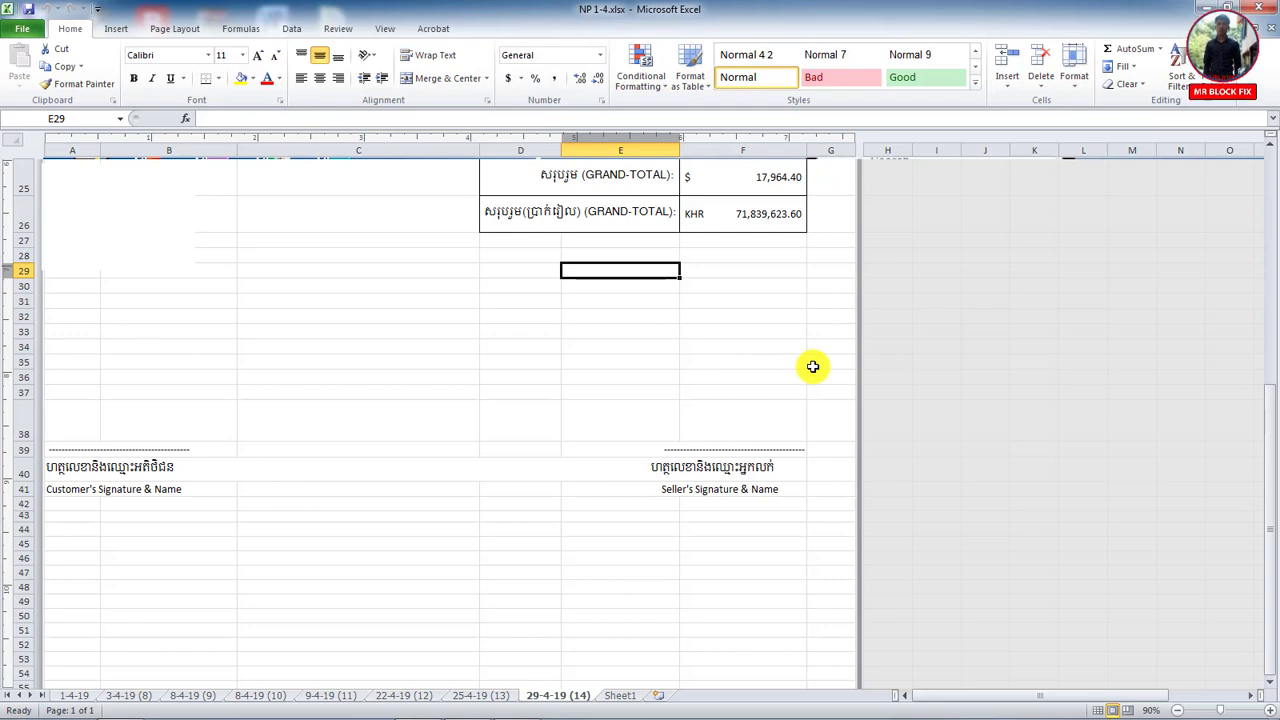
scroll(813, 367, "up", 2)
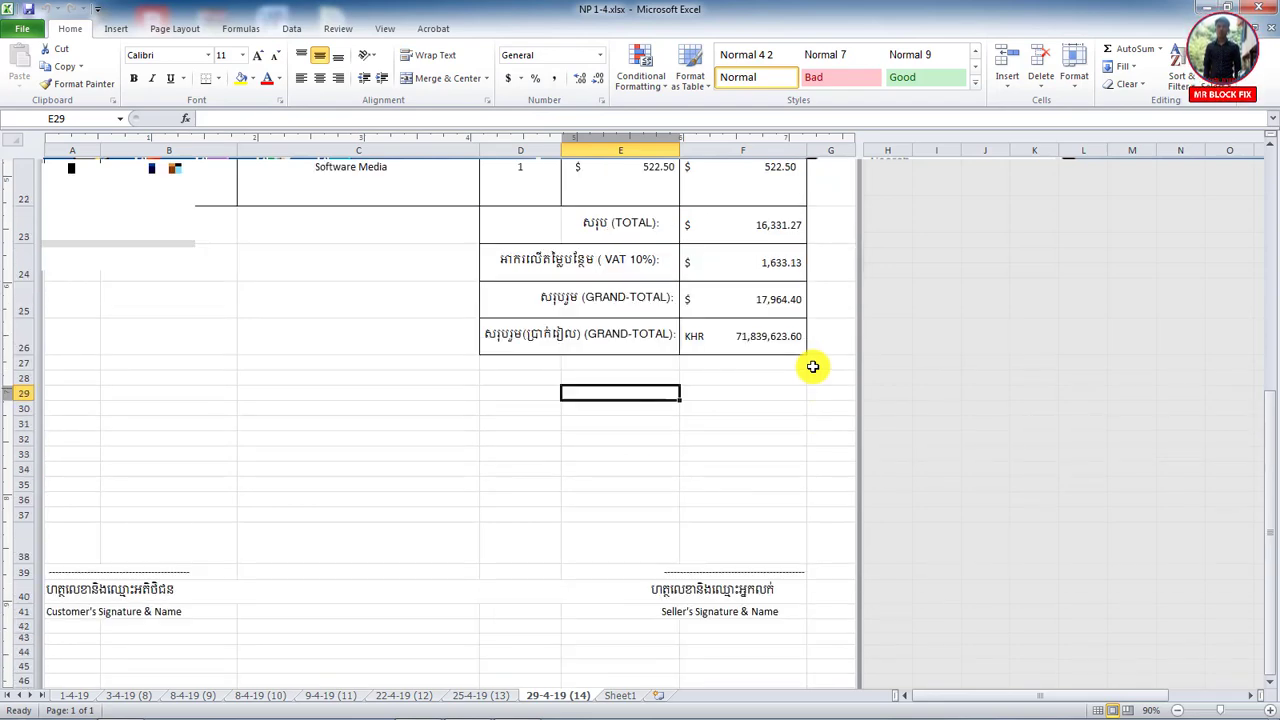
scroll(813, 367, "up", 6)
scroll(813, 367, "down", 8)
scroll(813, 367, "up", 3)
scroll(813, 367, "down", 1)
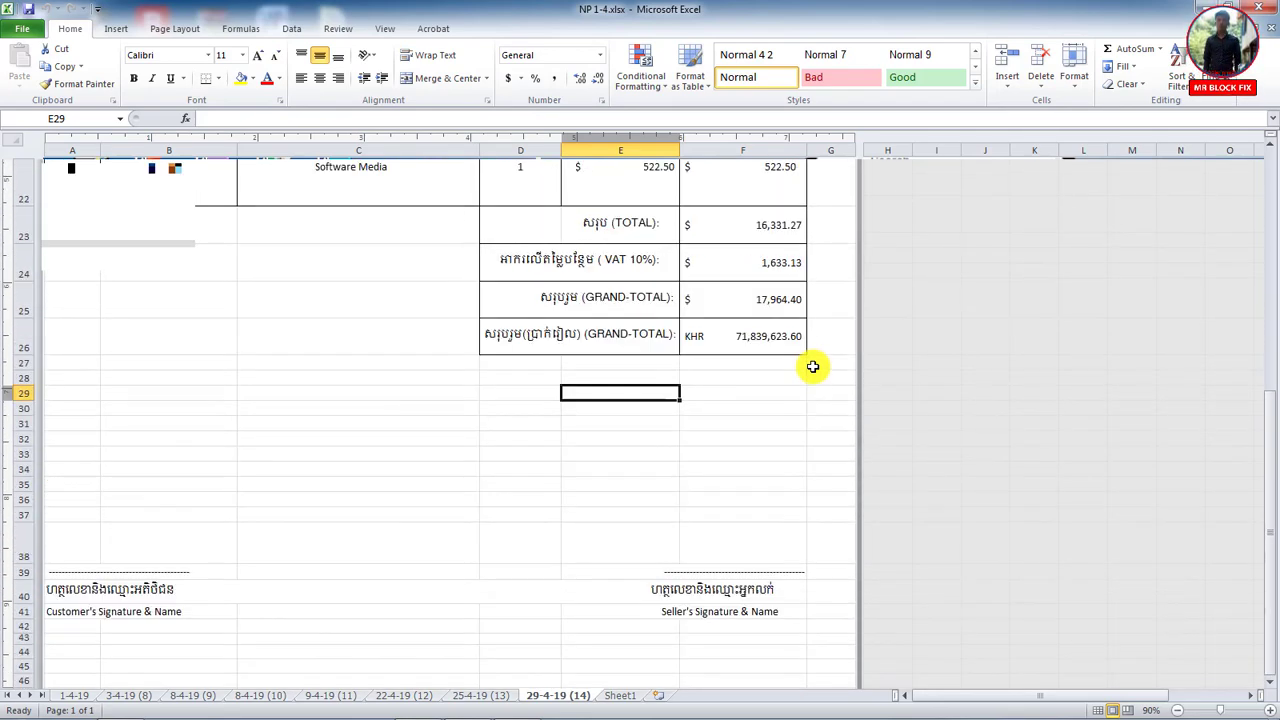
scroll(813, 367, "up", 1)
scroll(813, 367, "up", 6)
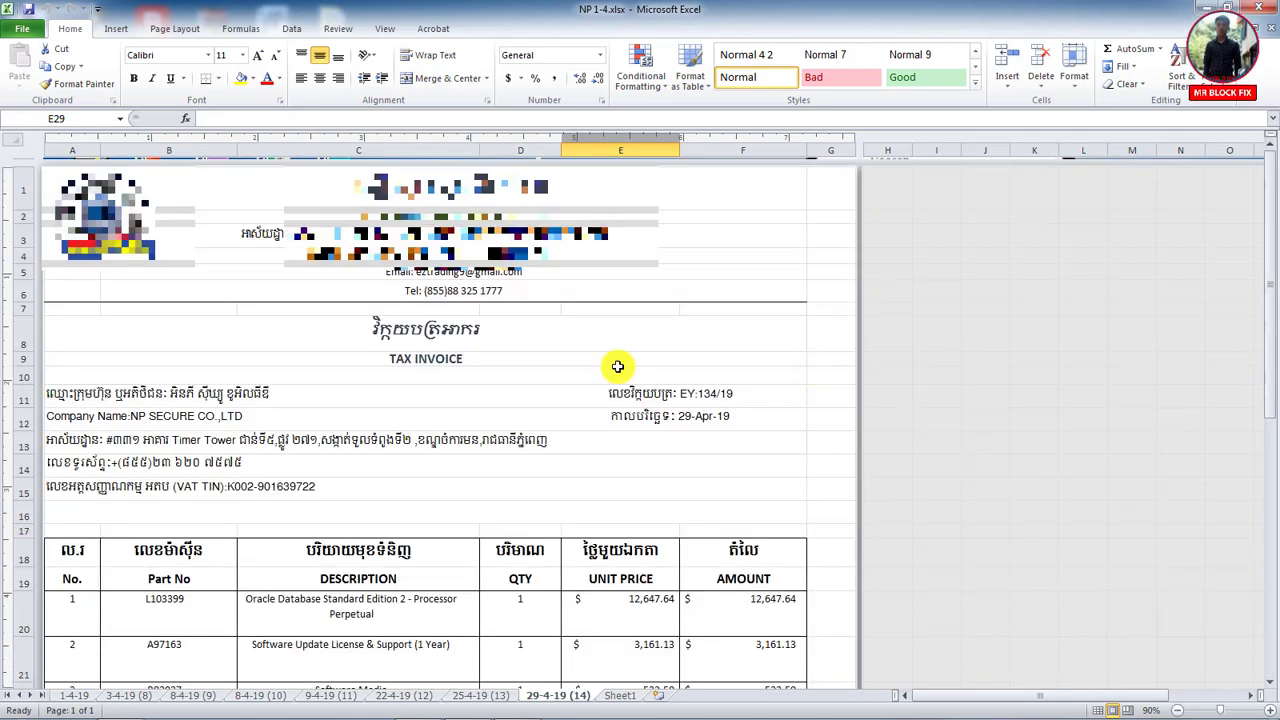
Open the File backstage Info page for NP 1-4
scroll(480, 520, "down", 6)
scroll(428, 523, "down", 5)
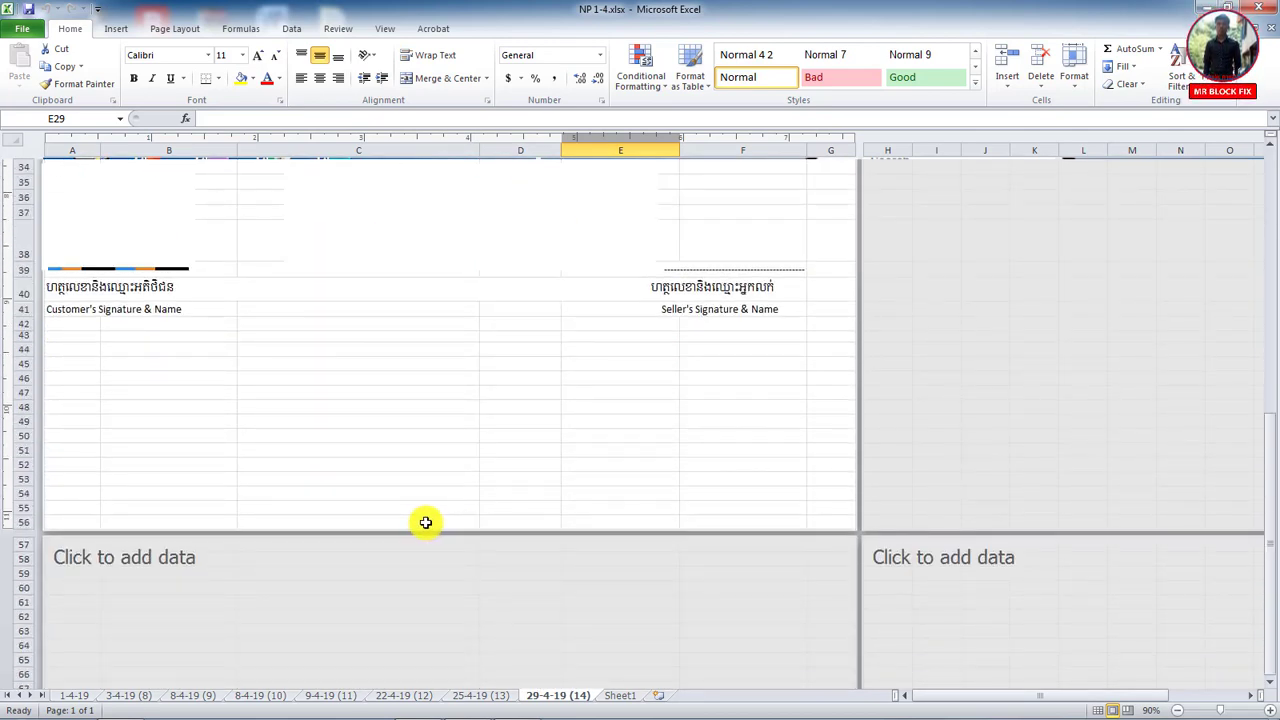
scroll(428, 523, "up", 3)
scroll(428, 523, "up", 3)
scroll(428, 523, "up", 5)
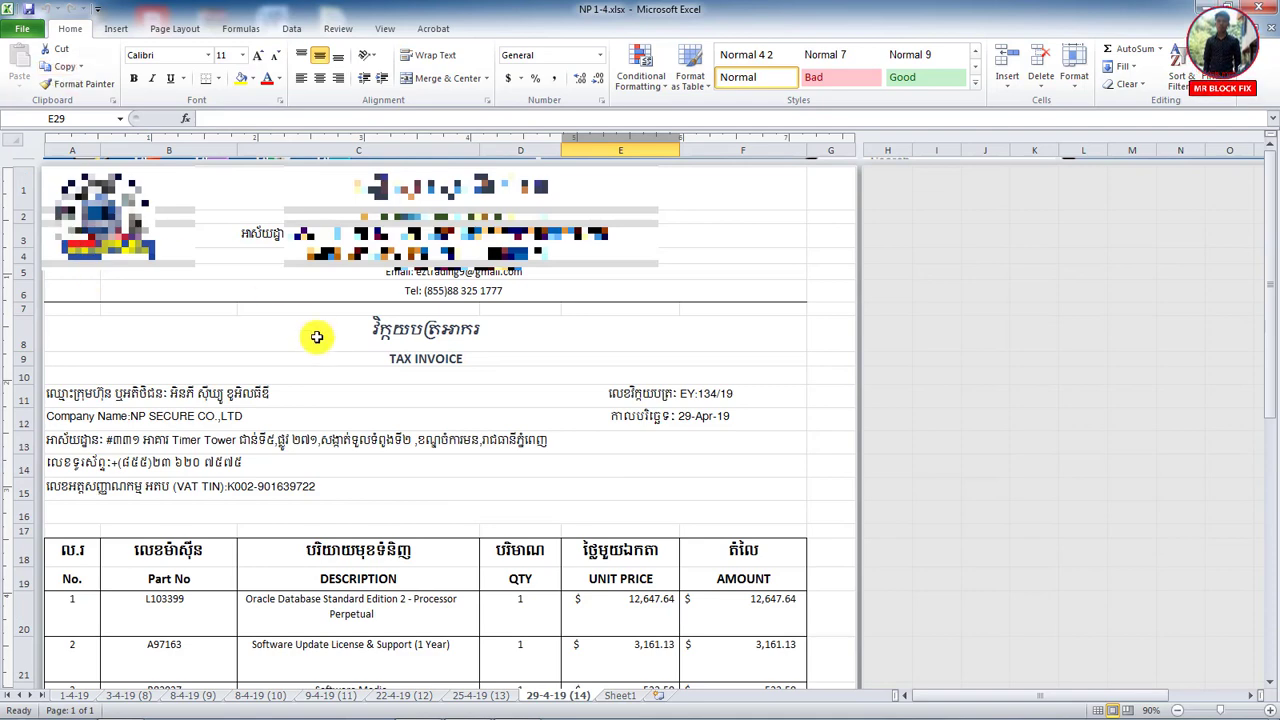
scroll(320, 334, "down", 5)
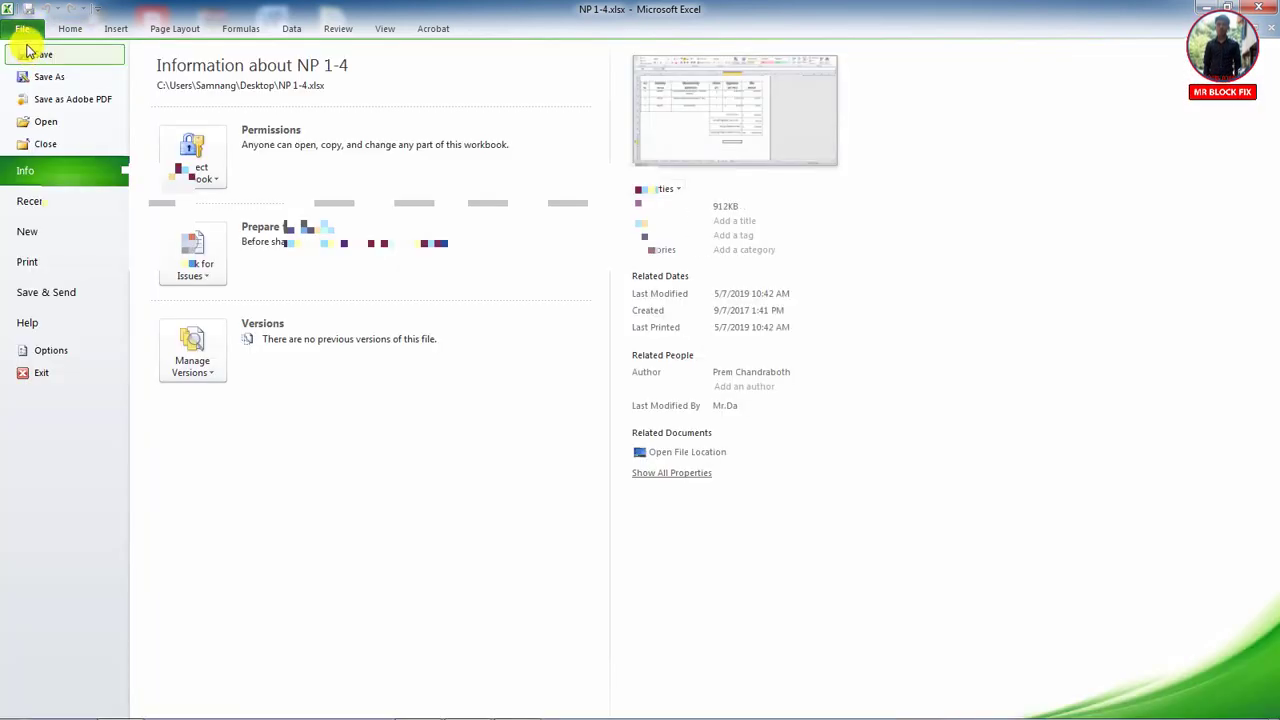
left_click(26, 30)
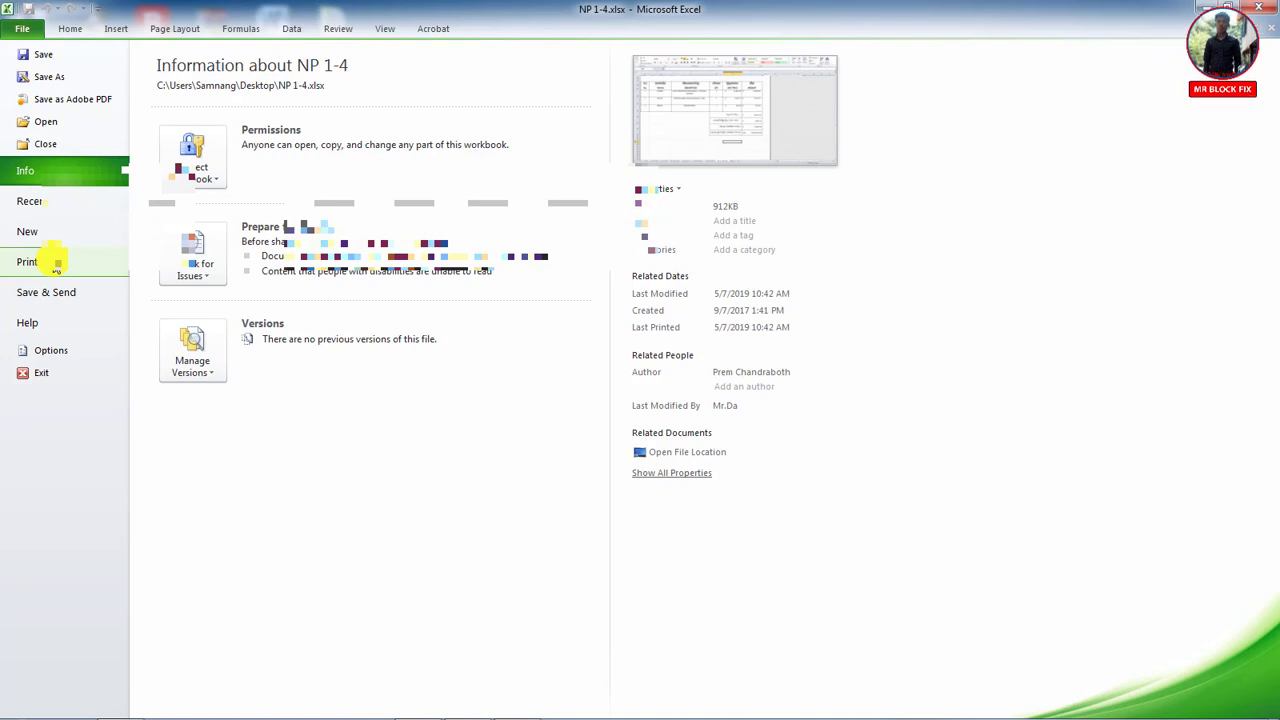
left_click(24, 28)
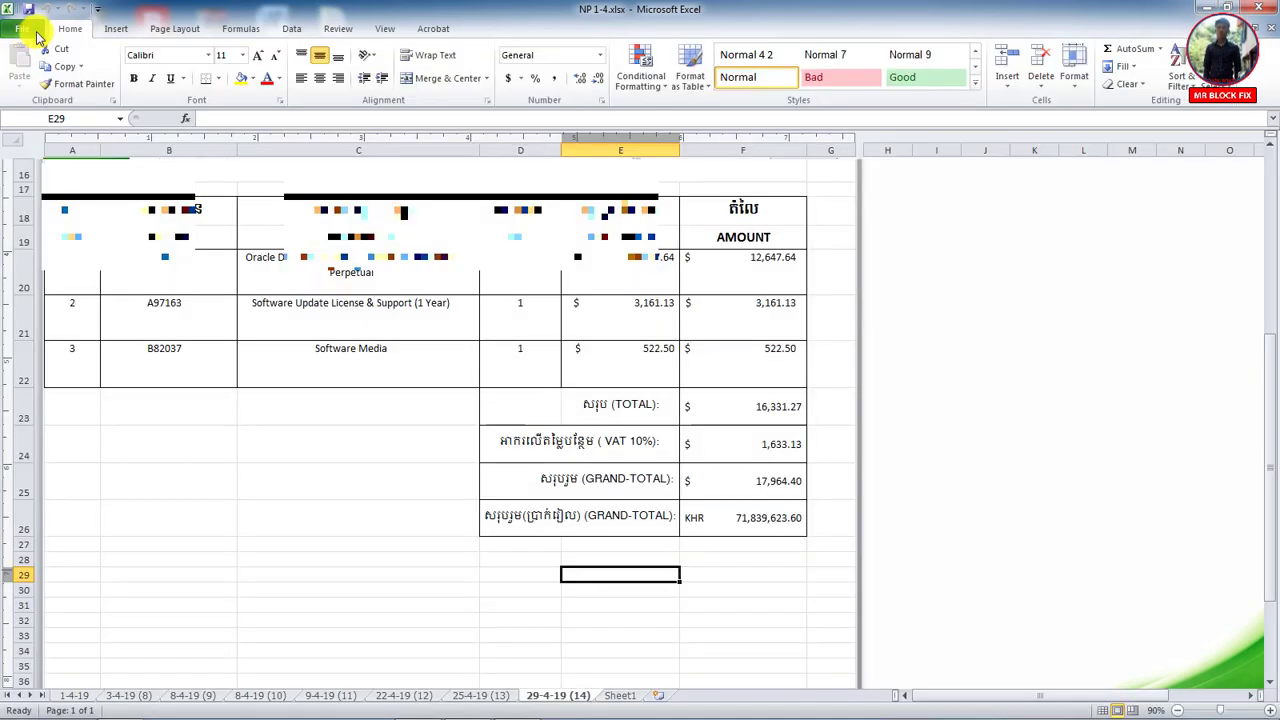
scroll(822, 553, "down", 4)
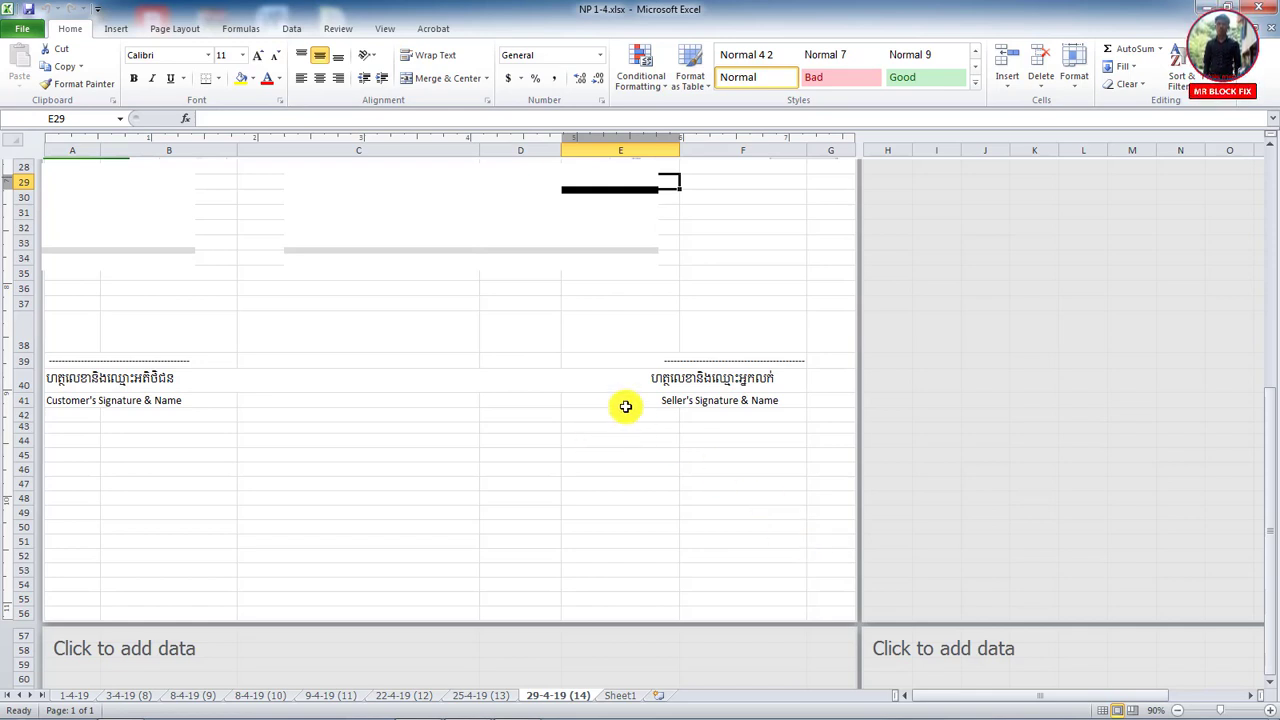
left_click(680, 361)
left_click(675, 361)
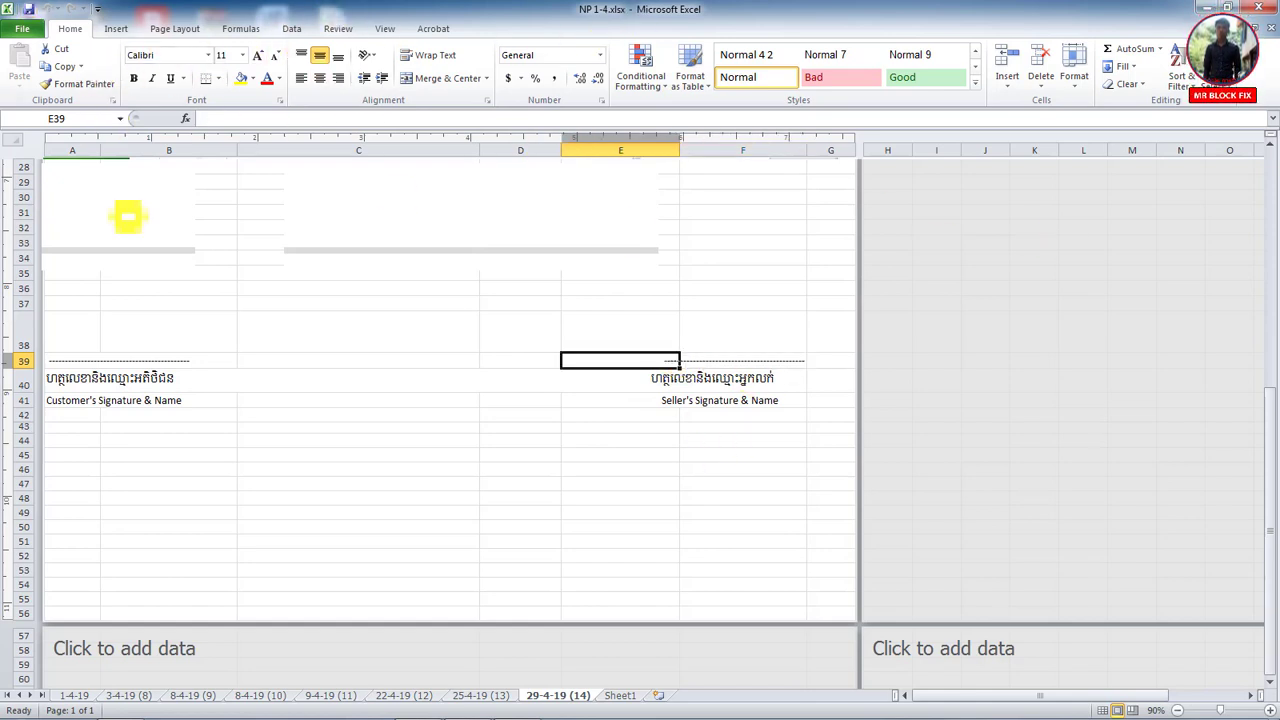
left_click(206, 257)
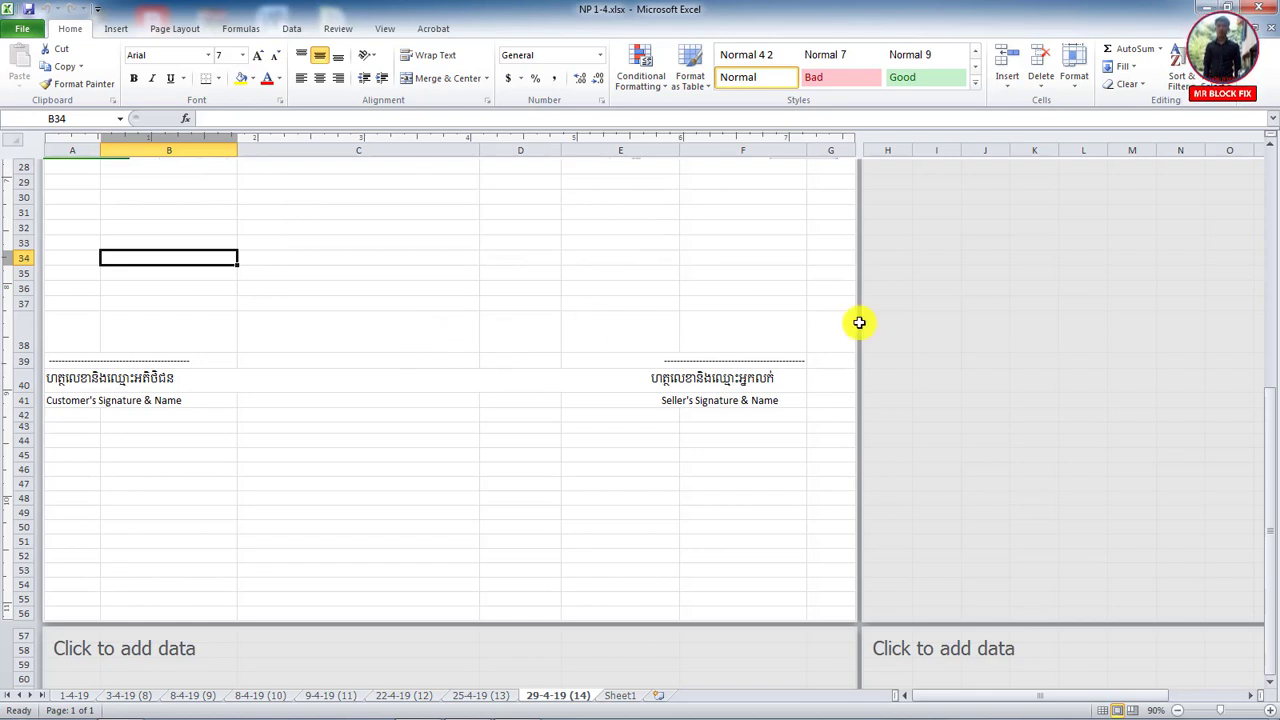
scroll(586, 308, "up", 5)
scroll(200, 194, "down", 8)
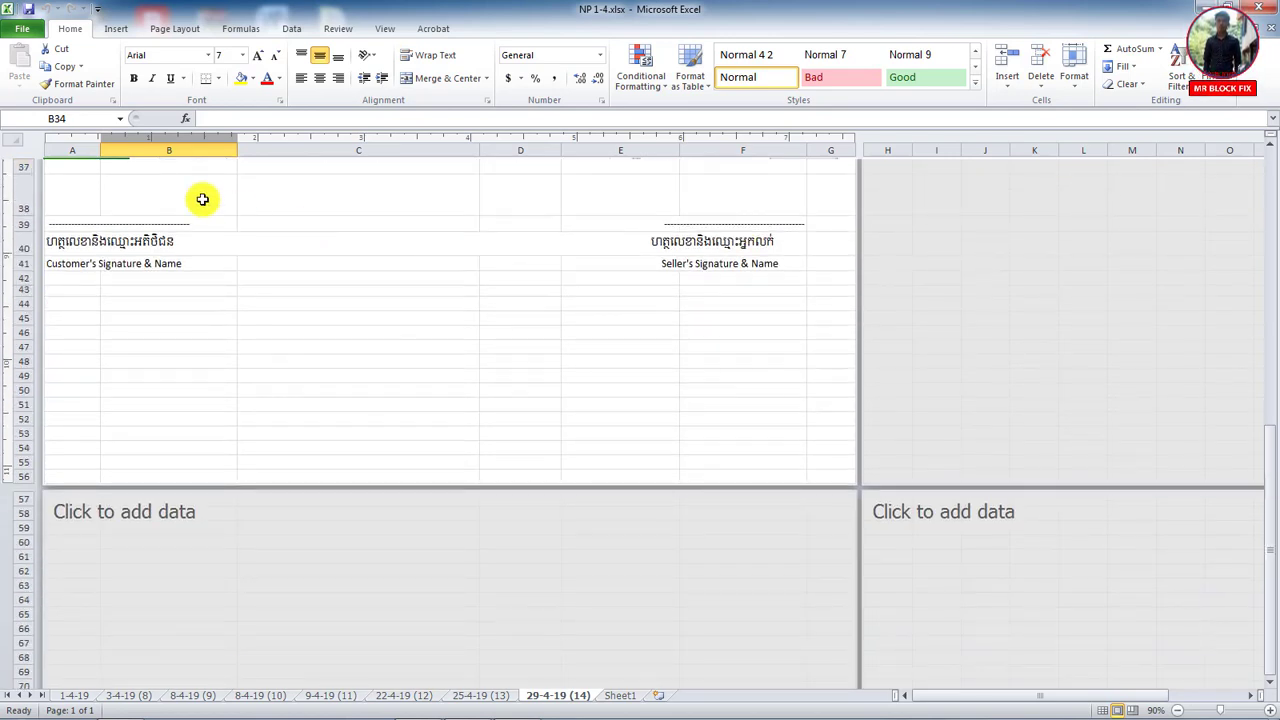
left_click(30, 35)
left_click(63, 29)
scroll(428, 414, "up", 5)
scroll(381, 464, "down", 5)
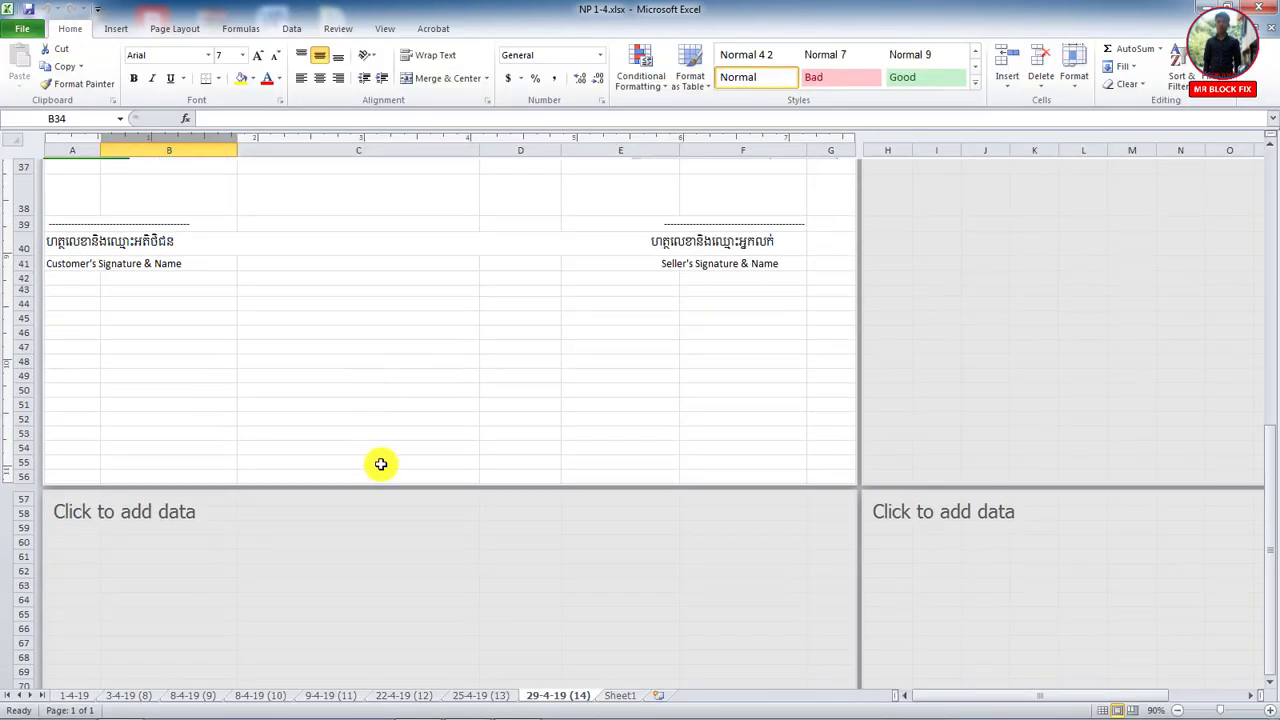
scroll(381, 464, "up", 5)
scroll(400, 491, "down", 3)
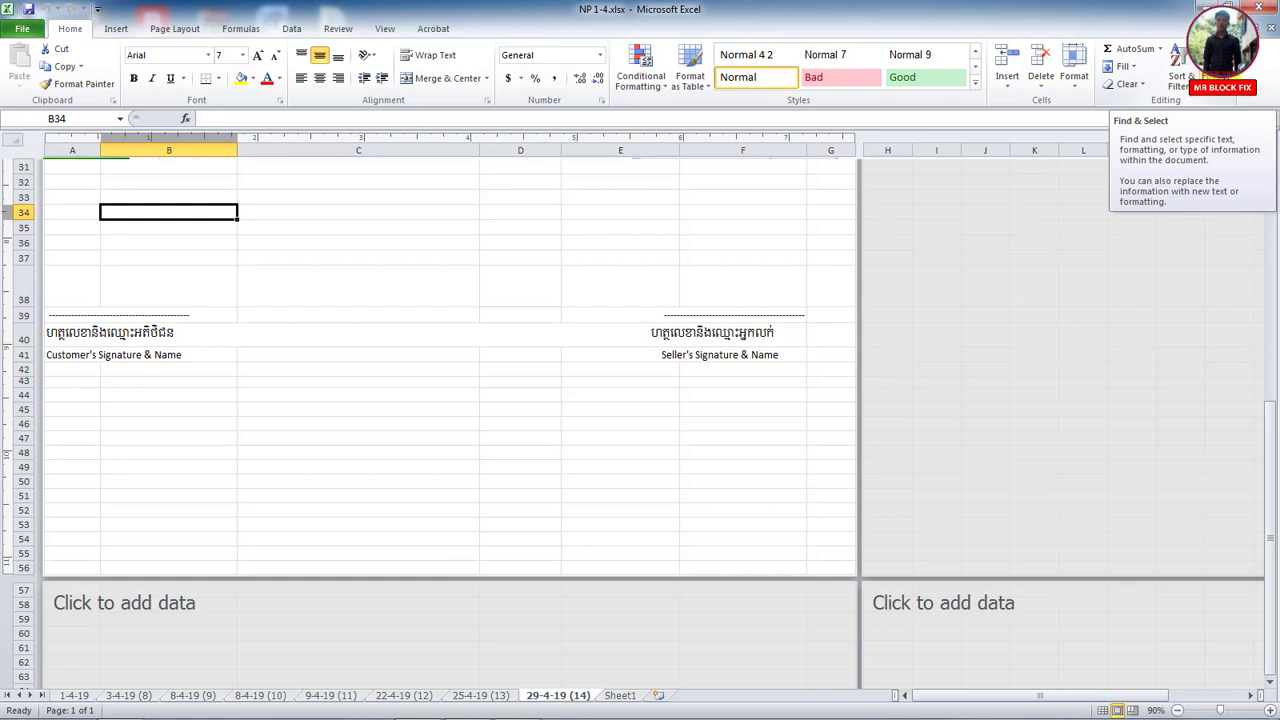
left_click(1232, 78)
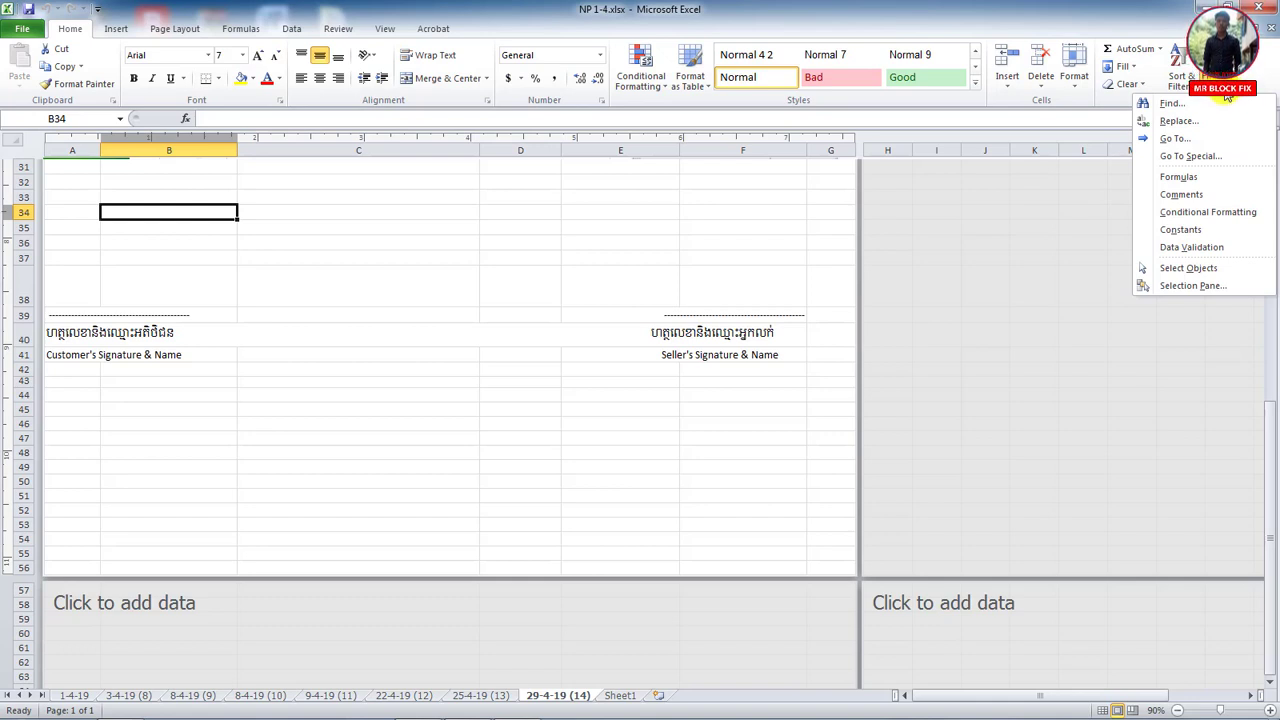
left_click(1203, 292)
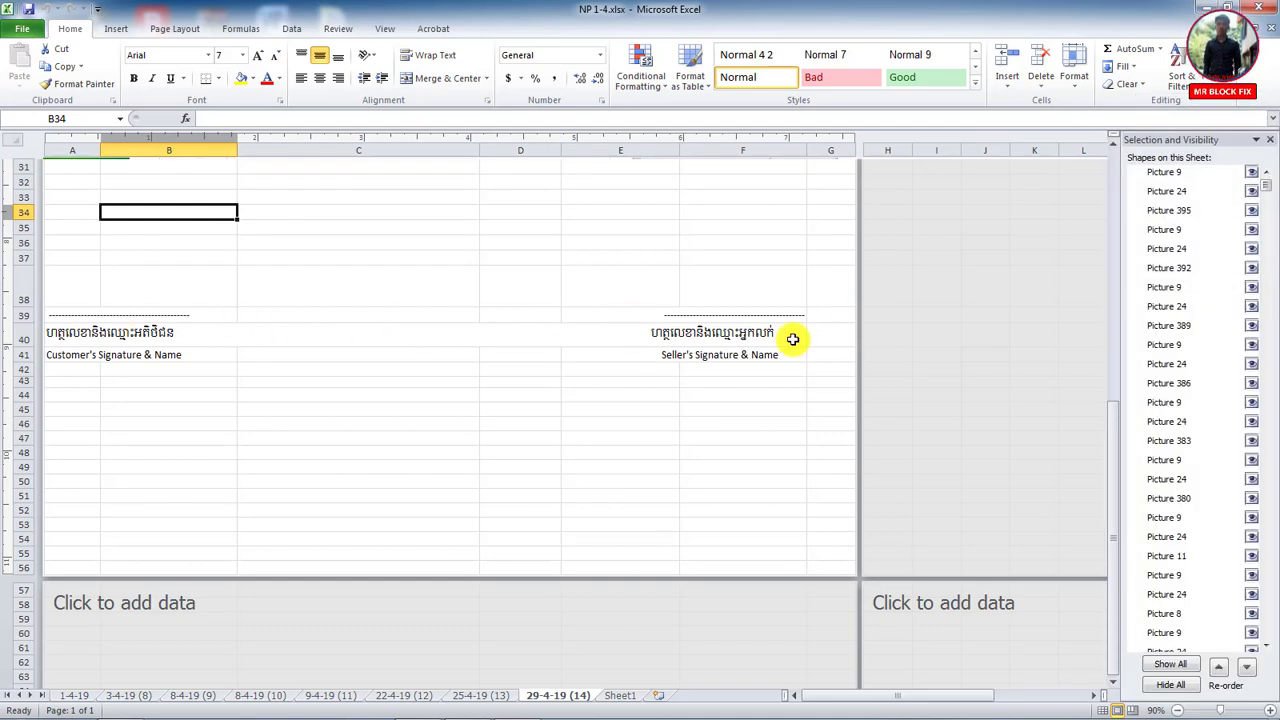
left_click_drag(1116, 326, 958, 336)
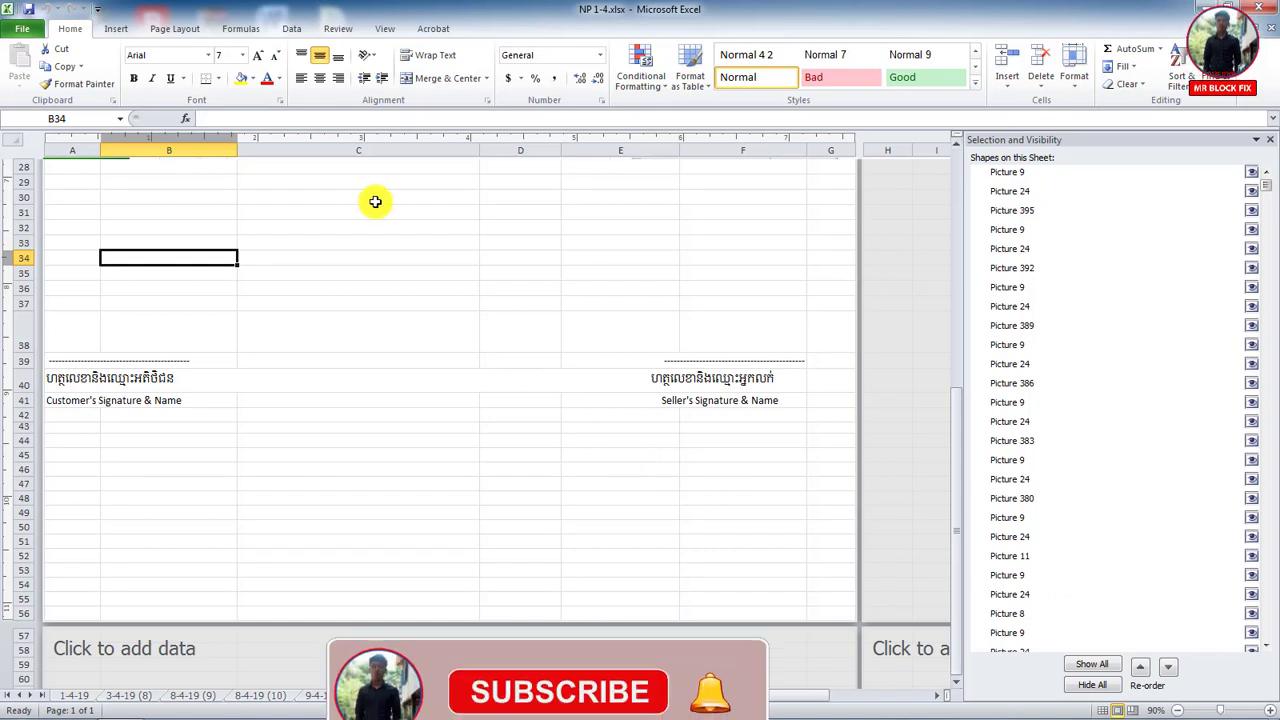
left_click_drag(371, 200, 720, 531)
left_click(623, 327)
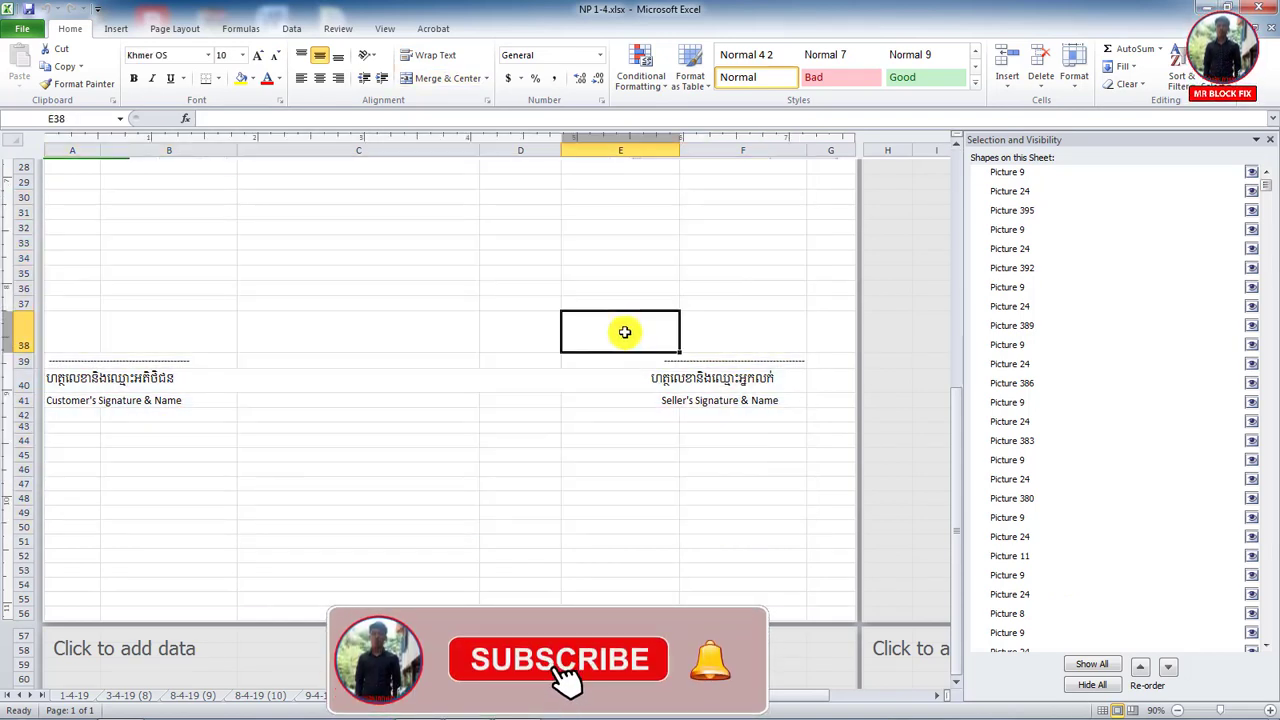
scroll(571, 391, "up", 2)
scroll(557, 334, "up", 3)
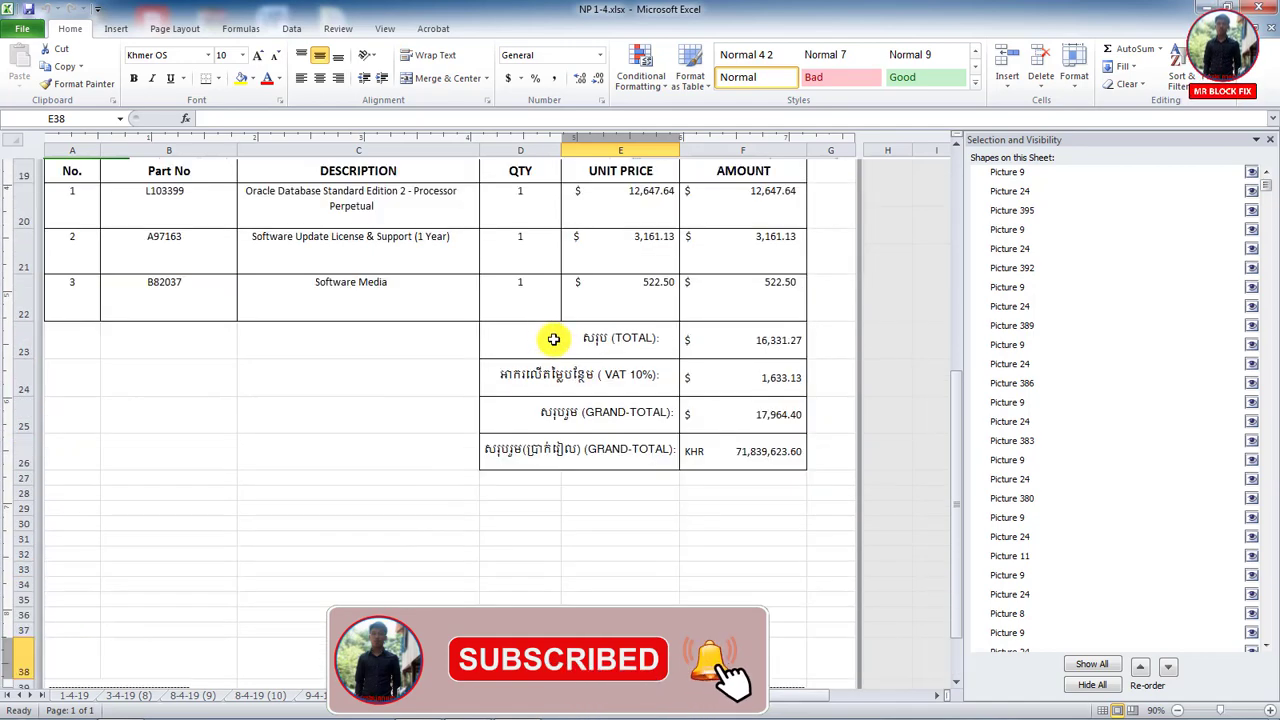
scroll(557, 340, "up", 3)
scroll(483, 342, "up", 1)
left_click_drag(95, 464, 268, 525)
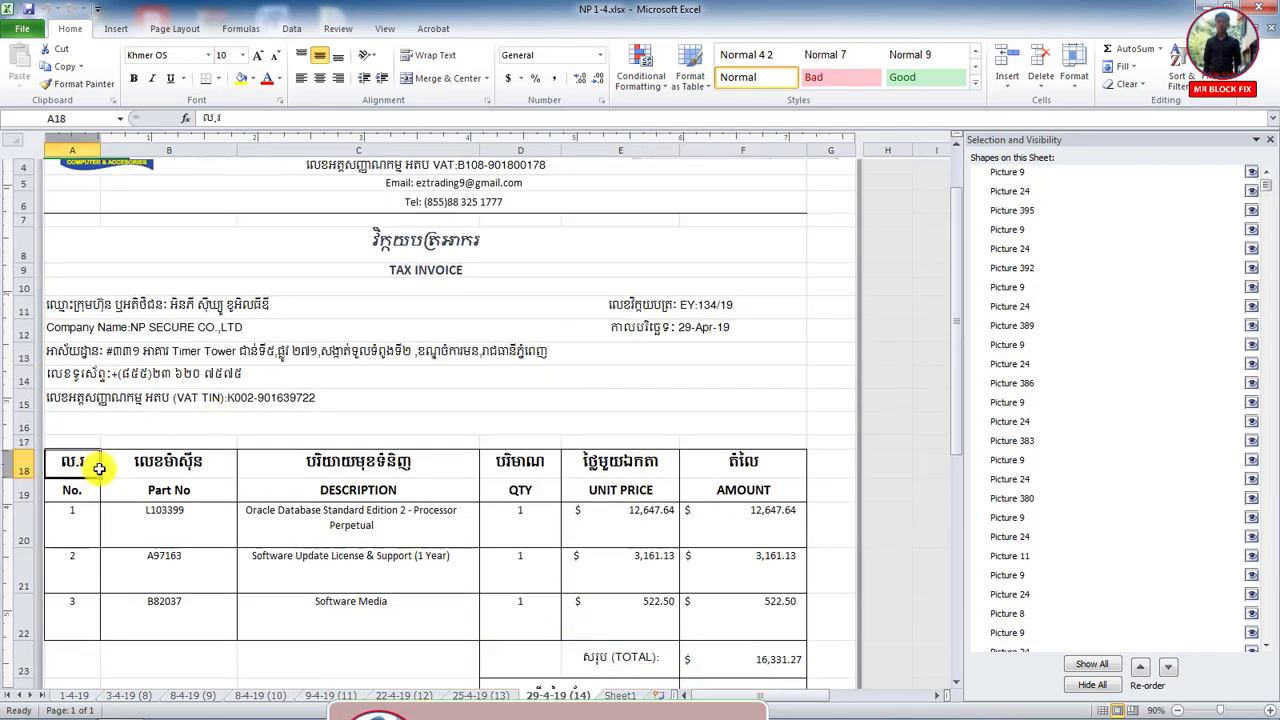
left_click(268, 525)
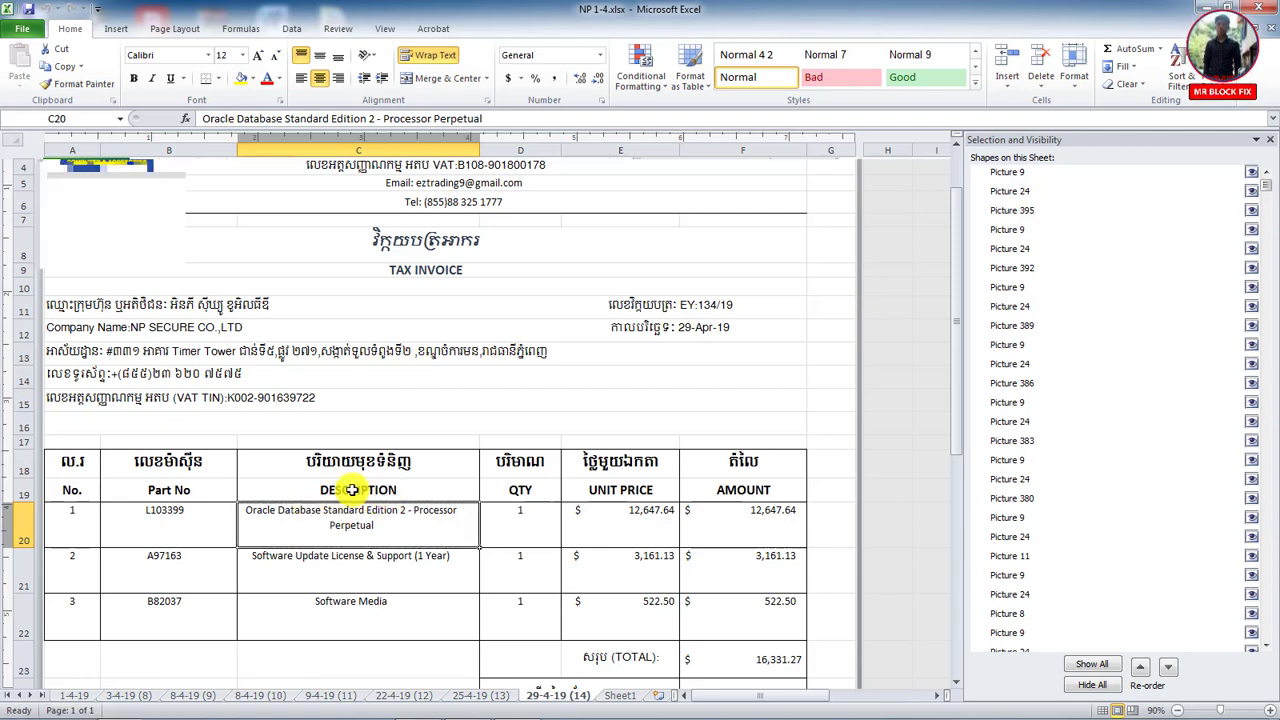
scroll(400, 487, "down", 2)
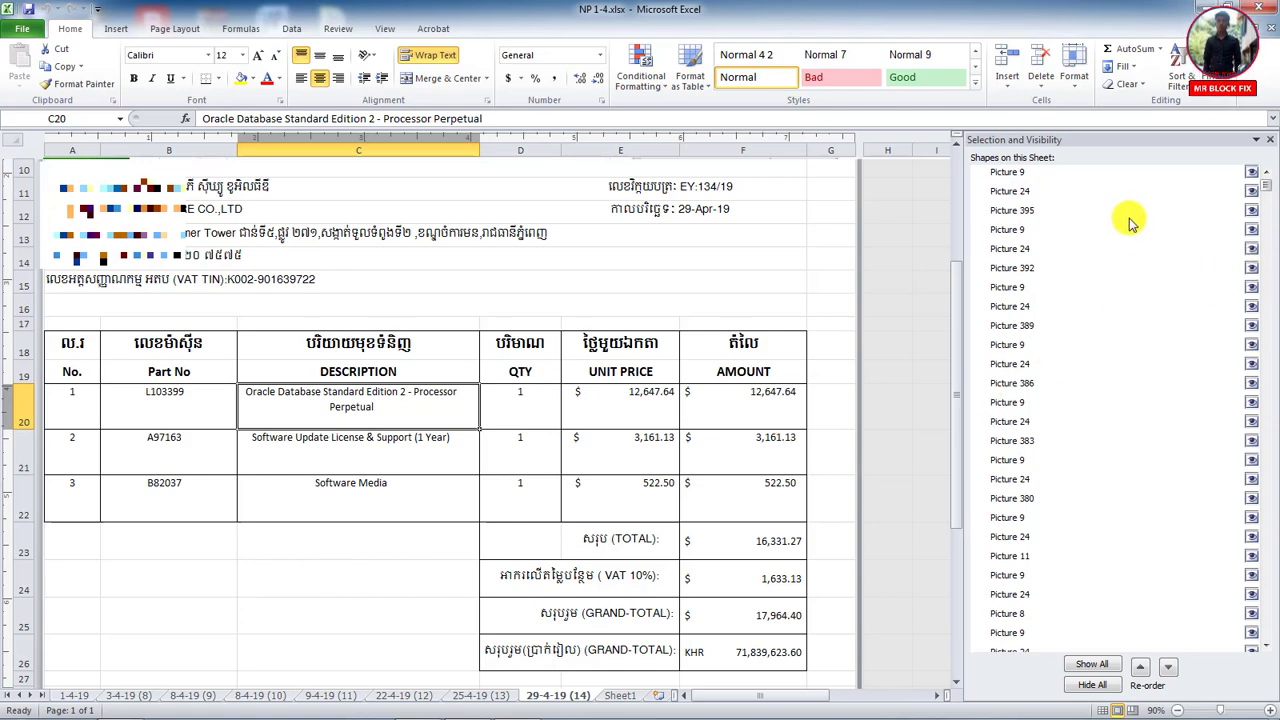
scroll(1086, 343, "down", 2)
scroll(1155, 432, "up", 4)
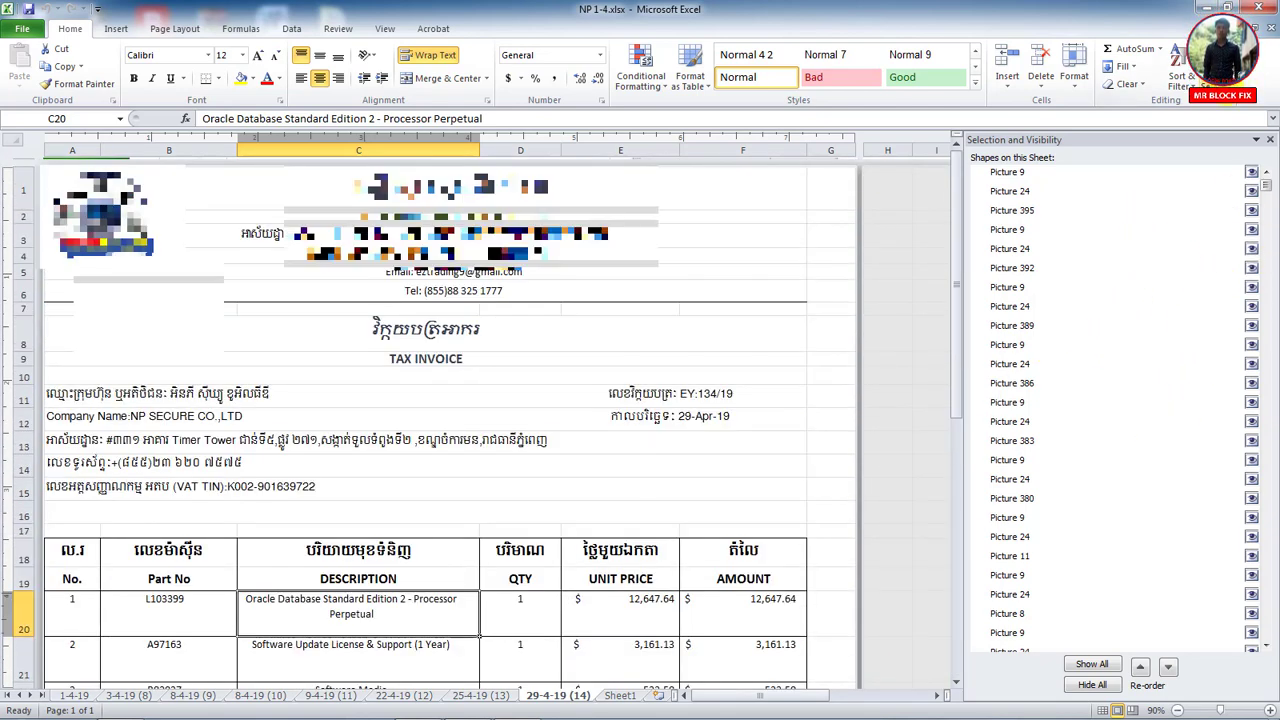
Open and dismiss the Find & Select menu without choosing anything
left_click(1233, 72)
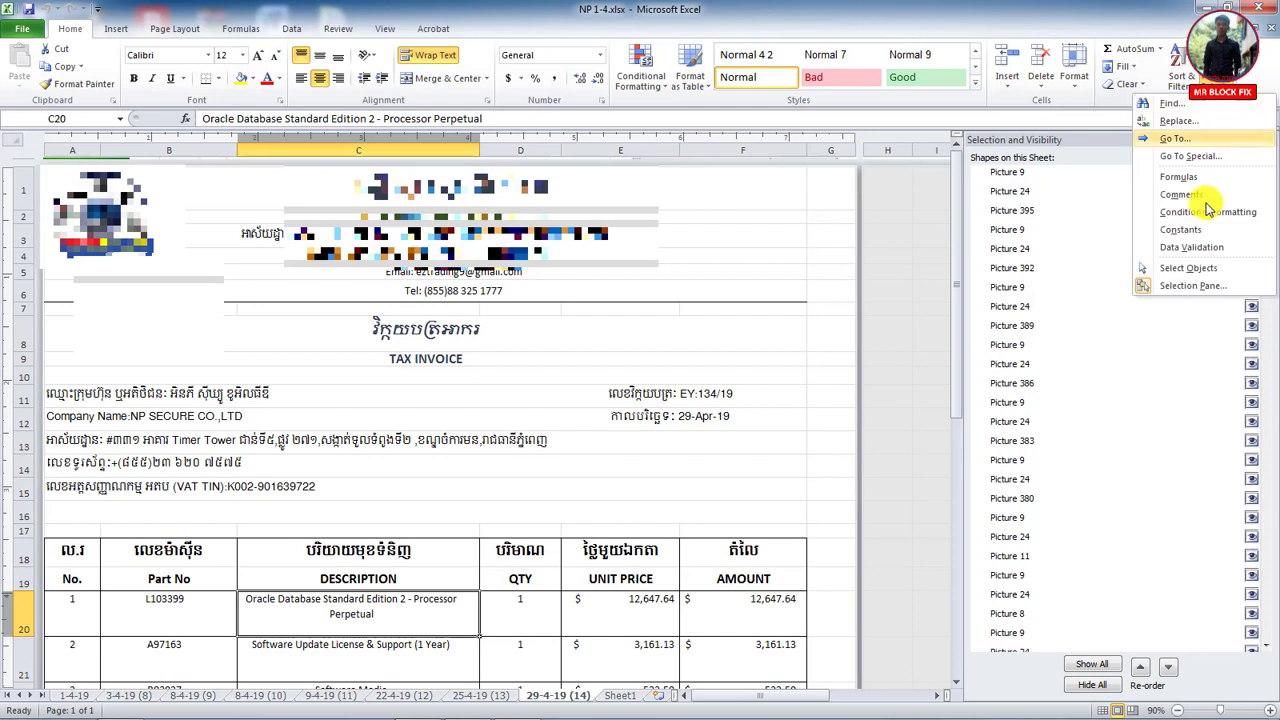
left_click(935, 432)
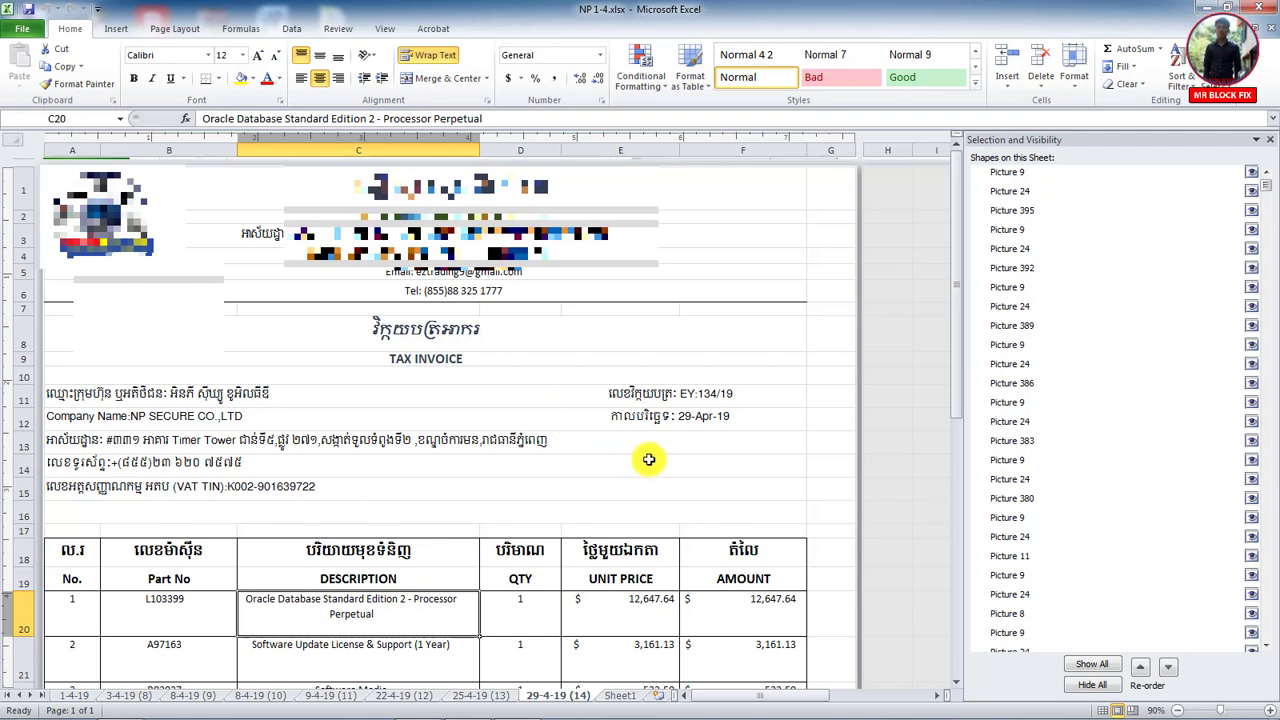
scroll(644, 468, "down", 2)
scroll(644, 468, "down", 1)
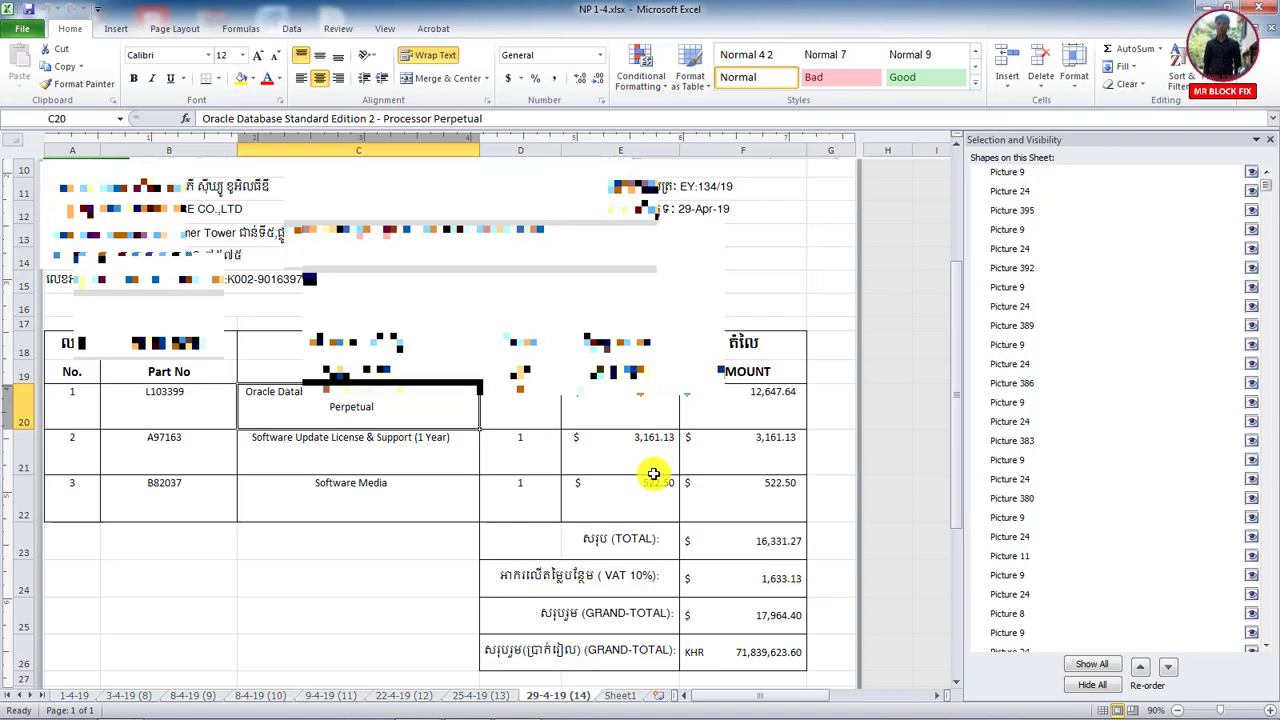
scroll(532, 451, "down", 4)
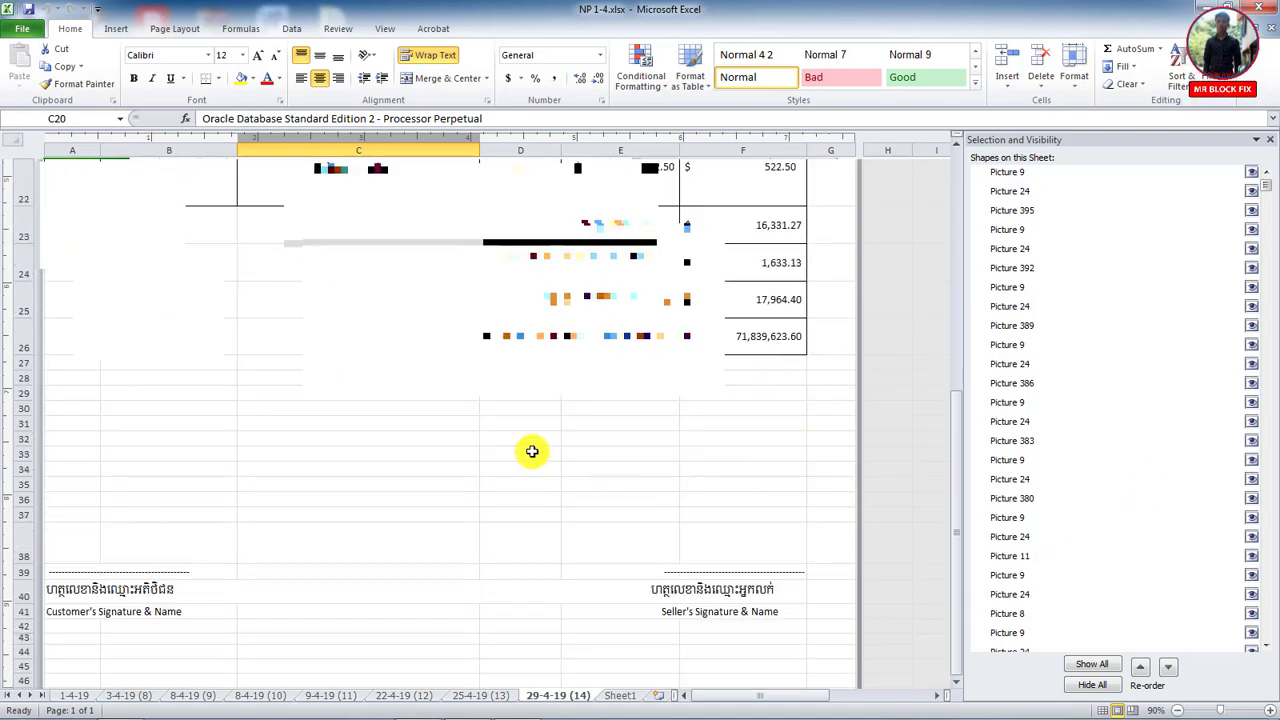
scroll(532, 451, "up", 4)
scroll(508, 486, "up", 1)
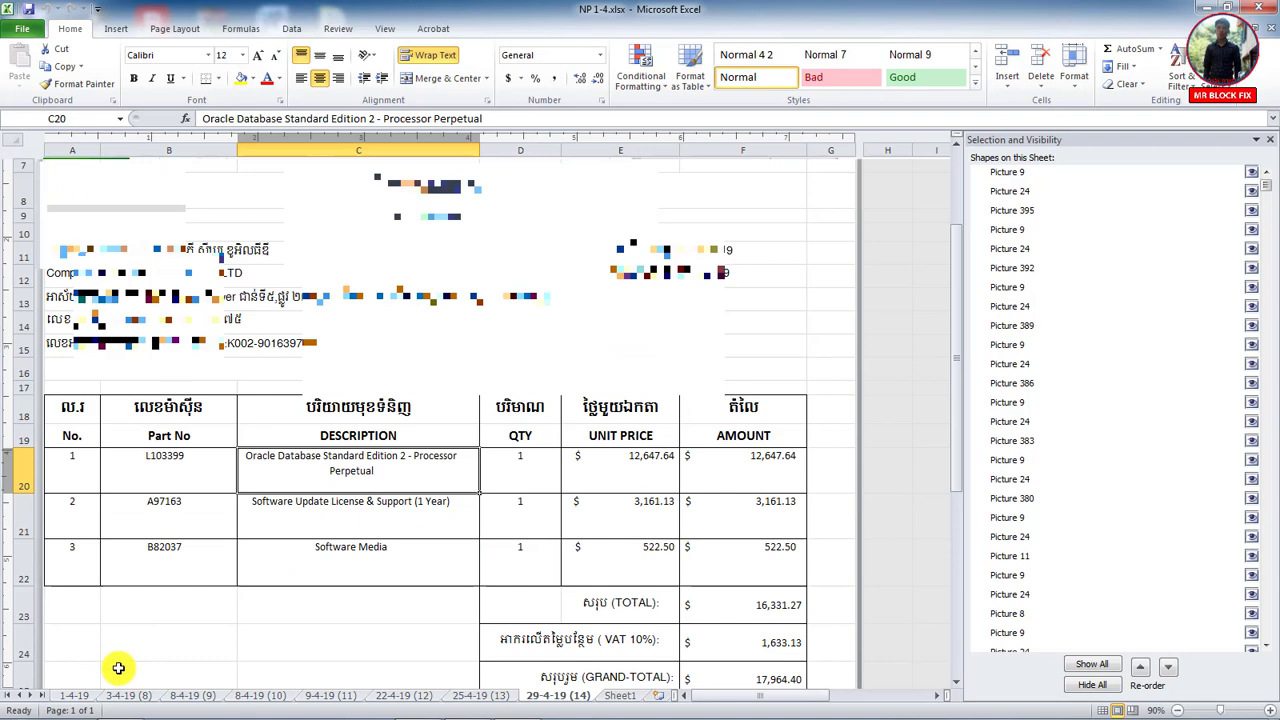
Switch via 3-4-19 (8) to the 1-4-19 sheet and bring its logo header into view
left_click(115, 695)
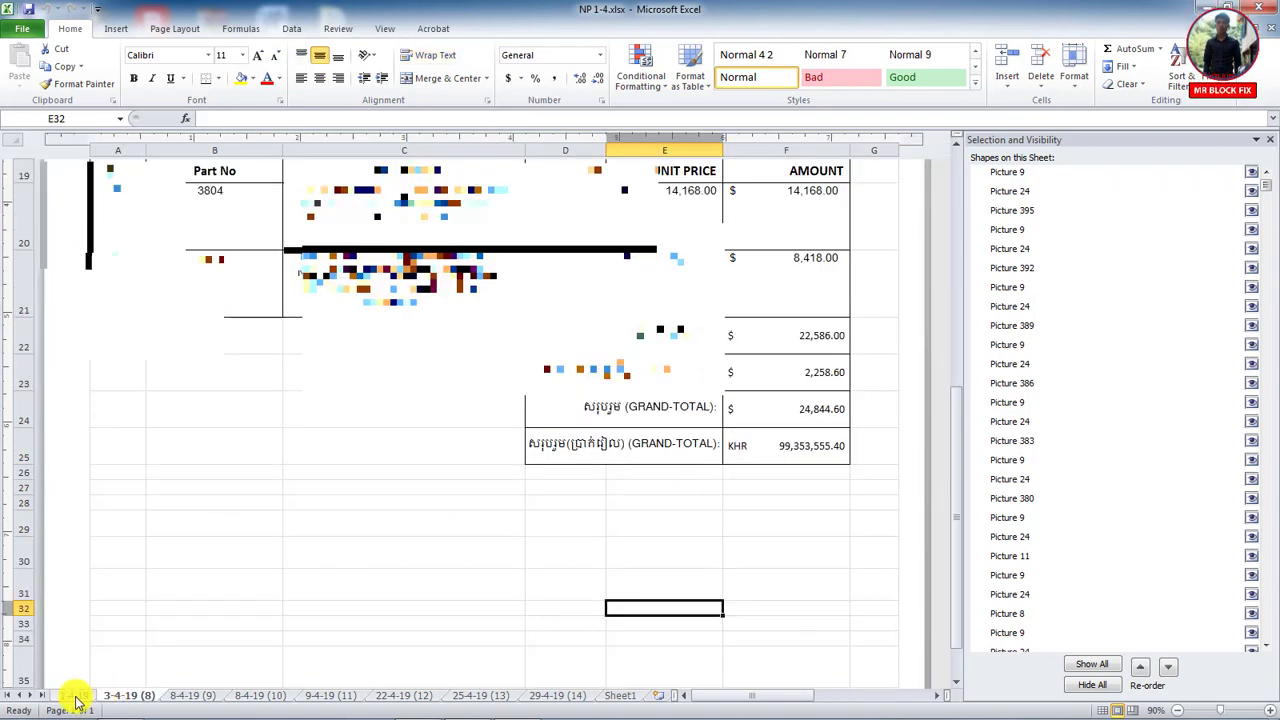
left_click(72, 694)
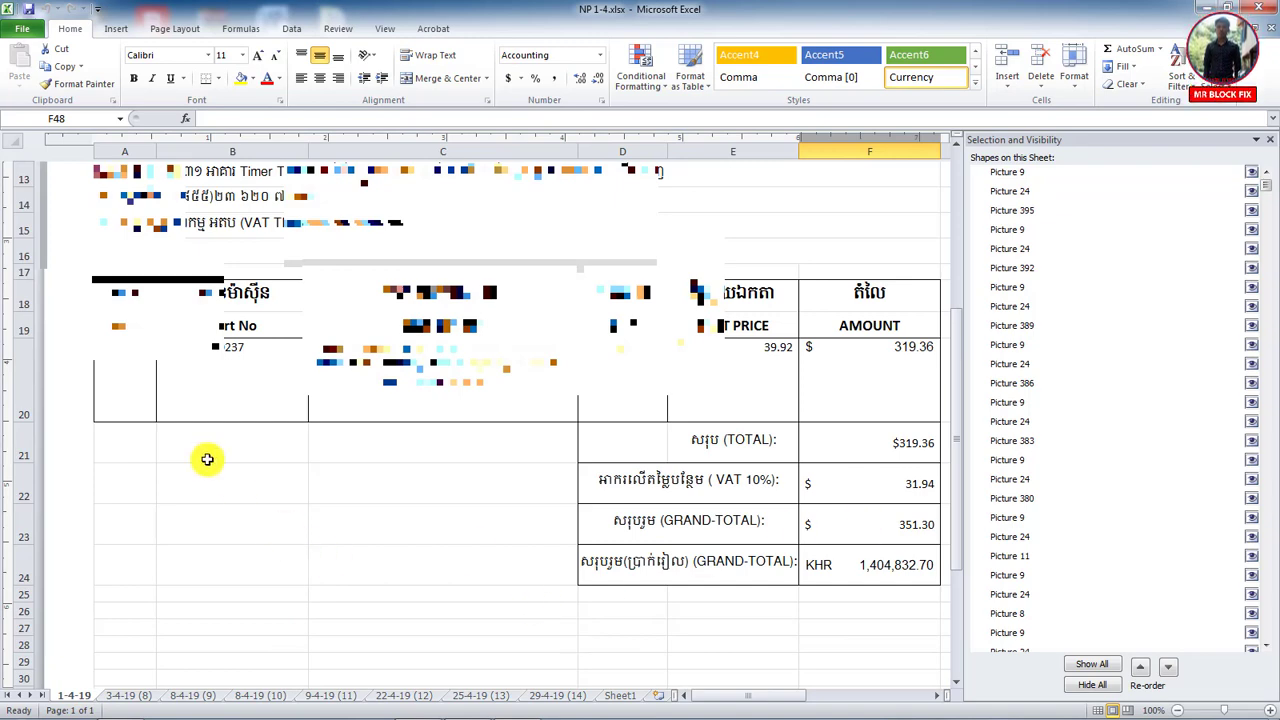
scroll(283, 514, "up", 4)
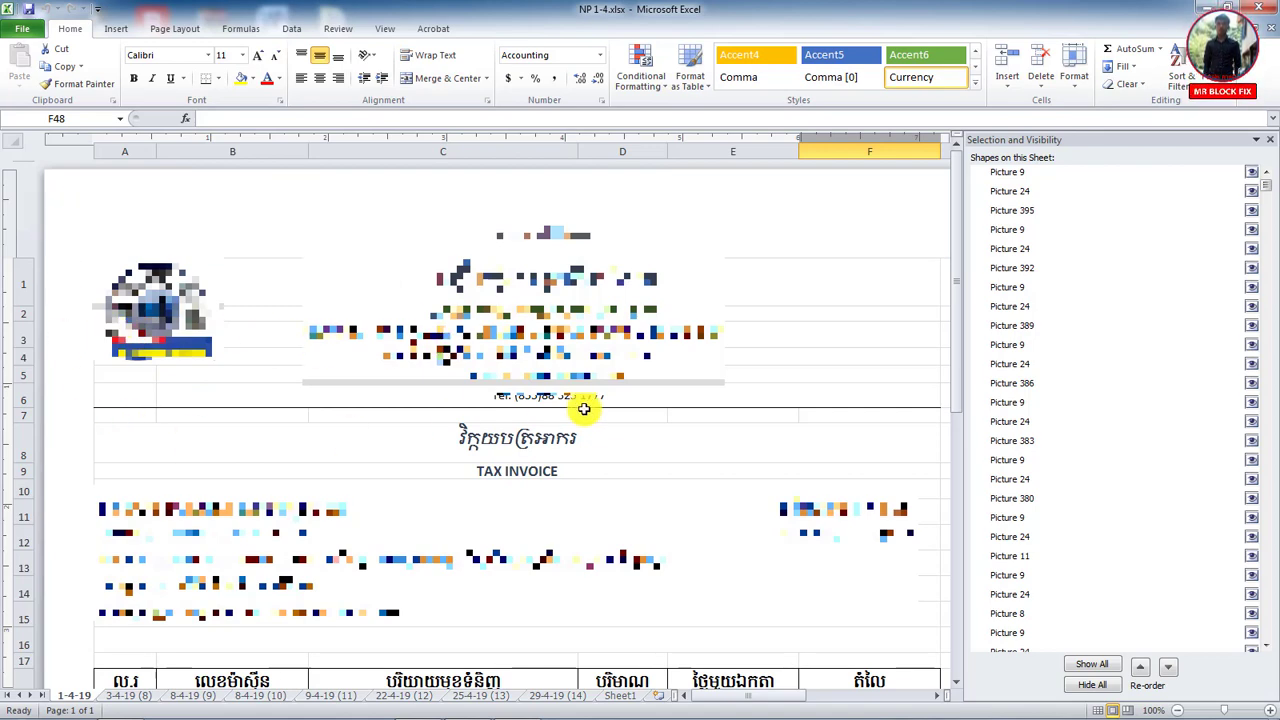
scroll(714, 391, "down", 1)
scroll(400, 343, "down", 1)
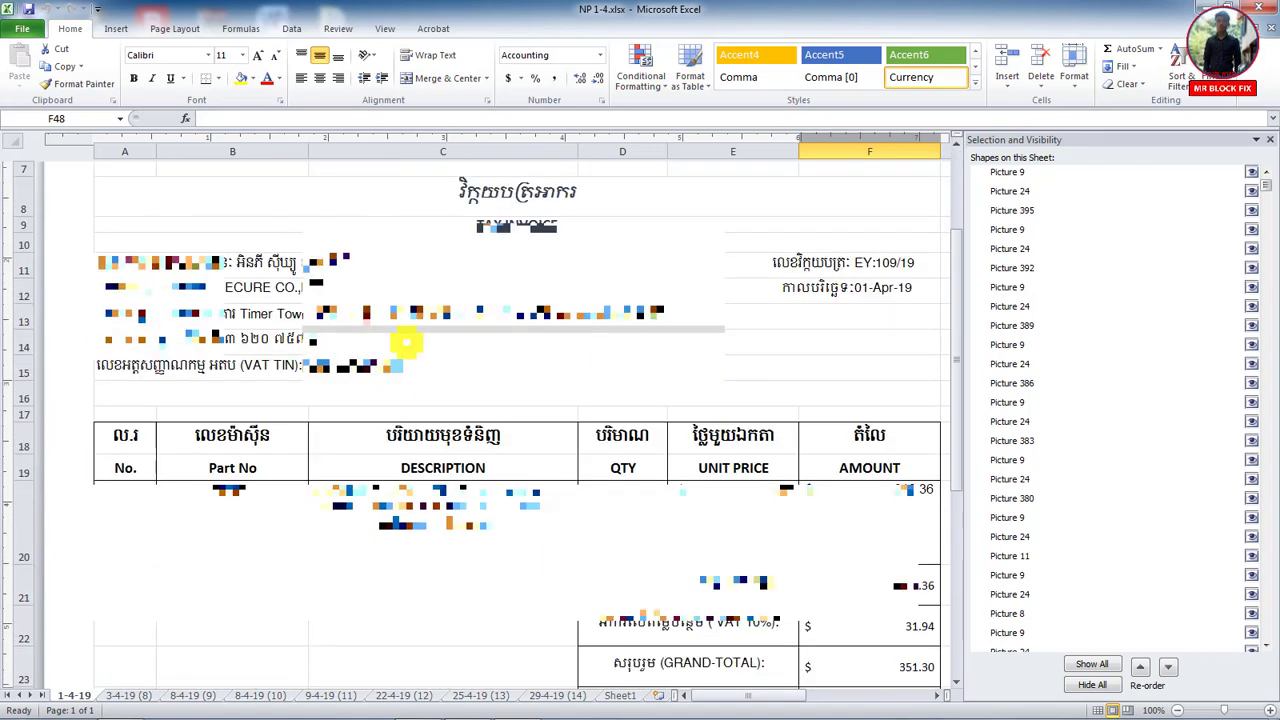
scroll(471, 329, "up", 2)
scroll(475, 333, "down", 1)
scroll(475, 333, "up", 1)
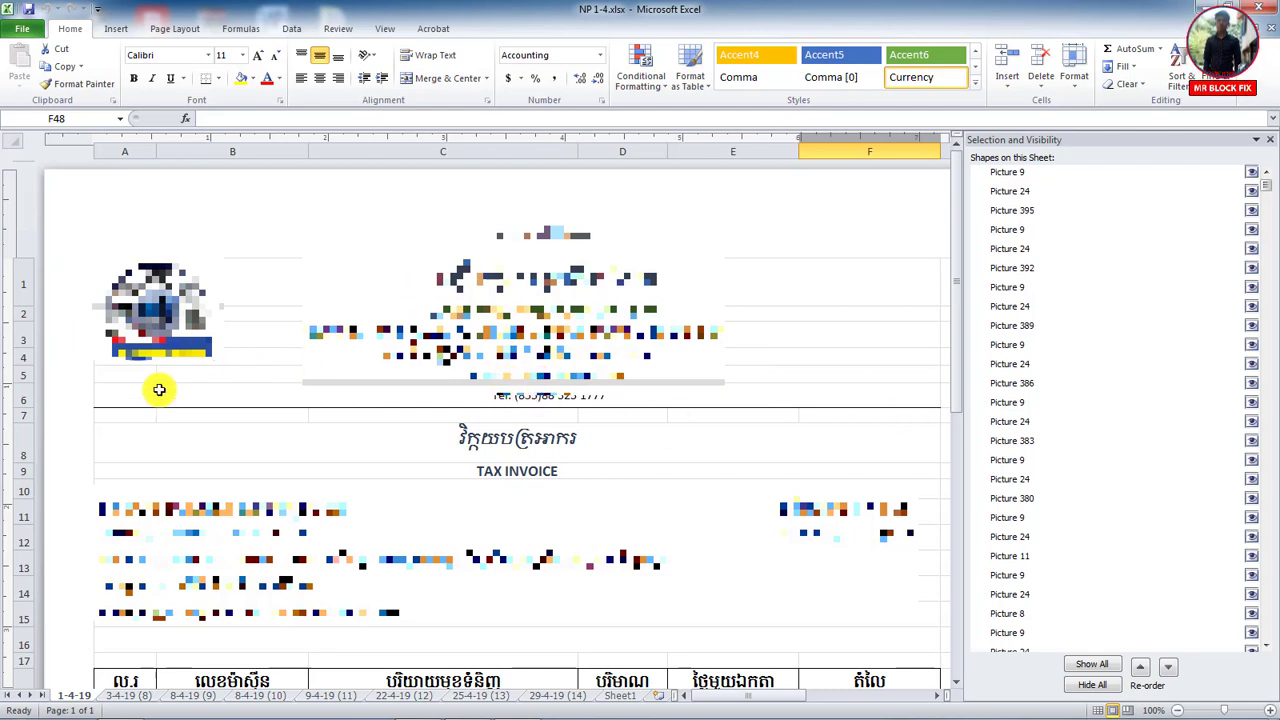
Select the logo picture in the 1-4-19 header
left_click(178, 322)
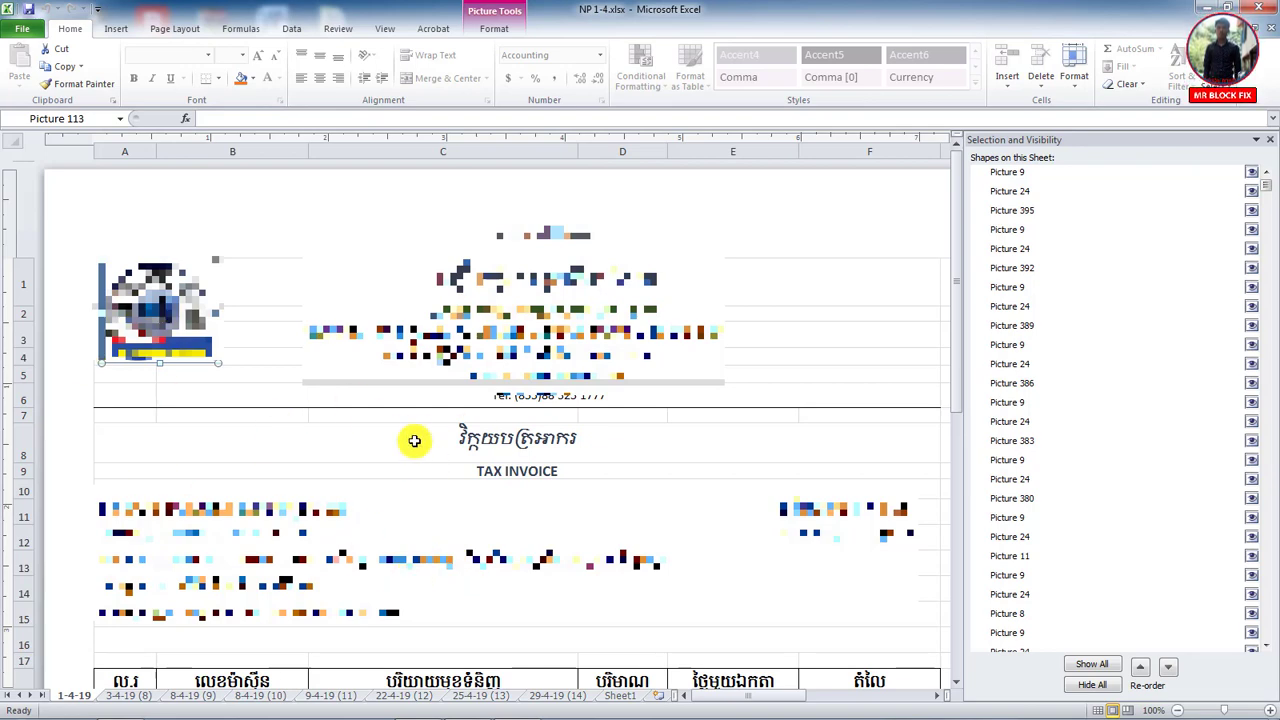
scroll(432, 492, "down", 1)
scroll(660, 446, "down", 7)
scroll(614, 446, "up", 3)
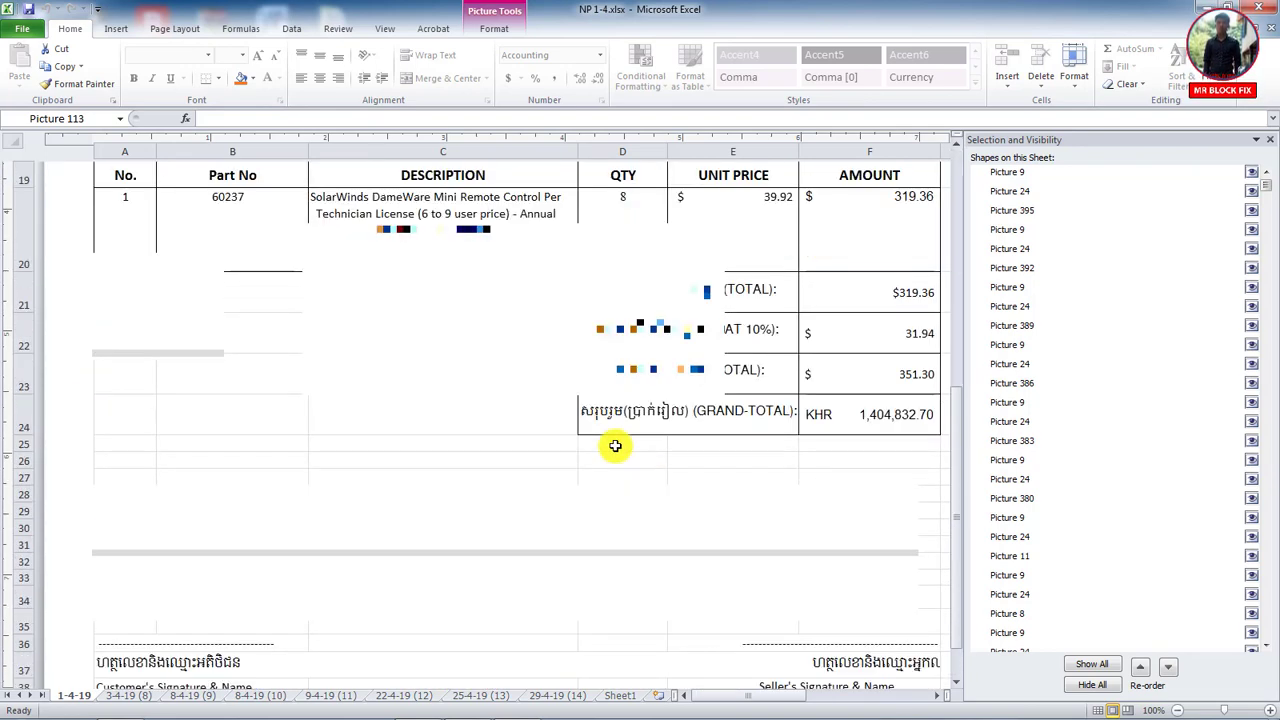
scroll(615, 445, "down", 4)
scroll(686, 434, "up", 4)
scroll(690, 437, "up", 2)
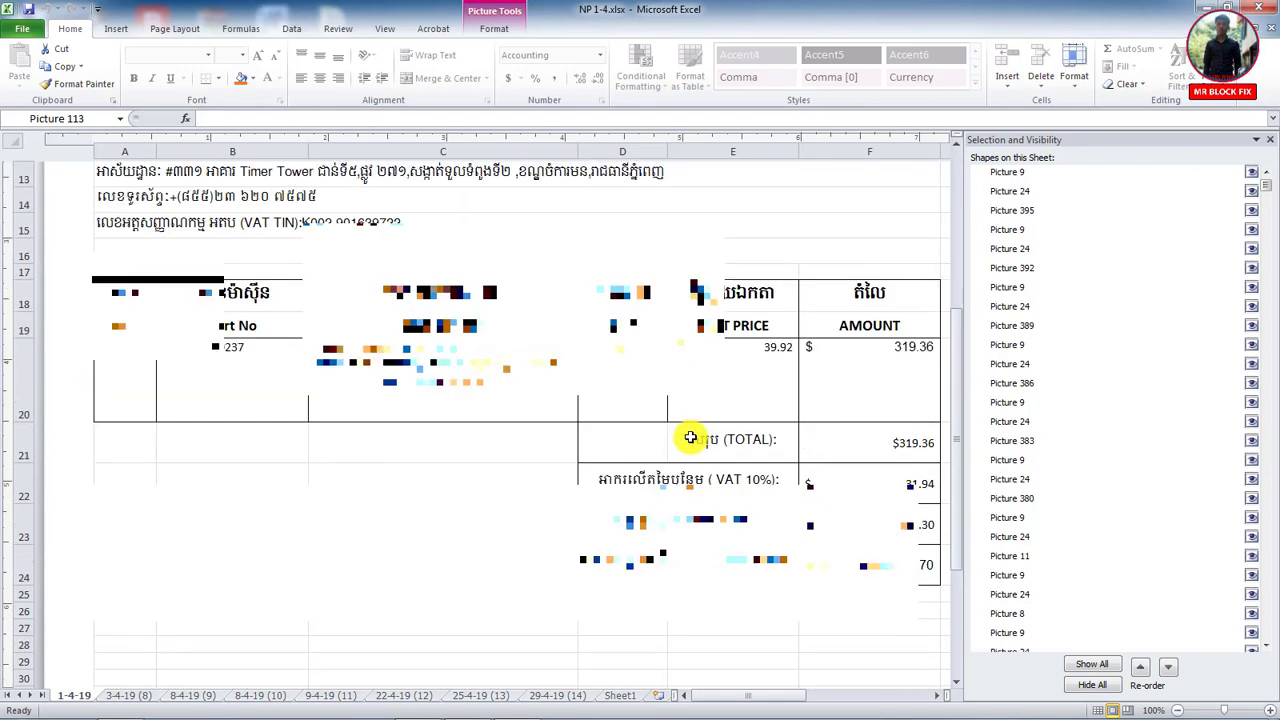
scroll(690, 437, "up", 2)
scroll(690, 437, "up", 1)
scroll(690, 437, "up", 1)
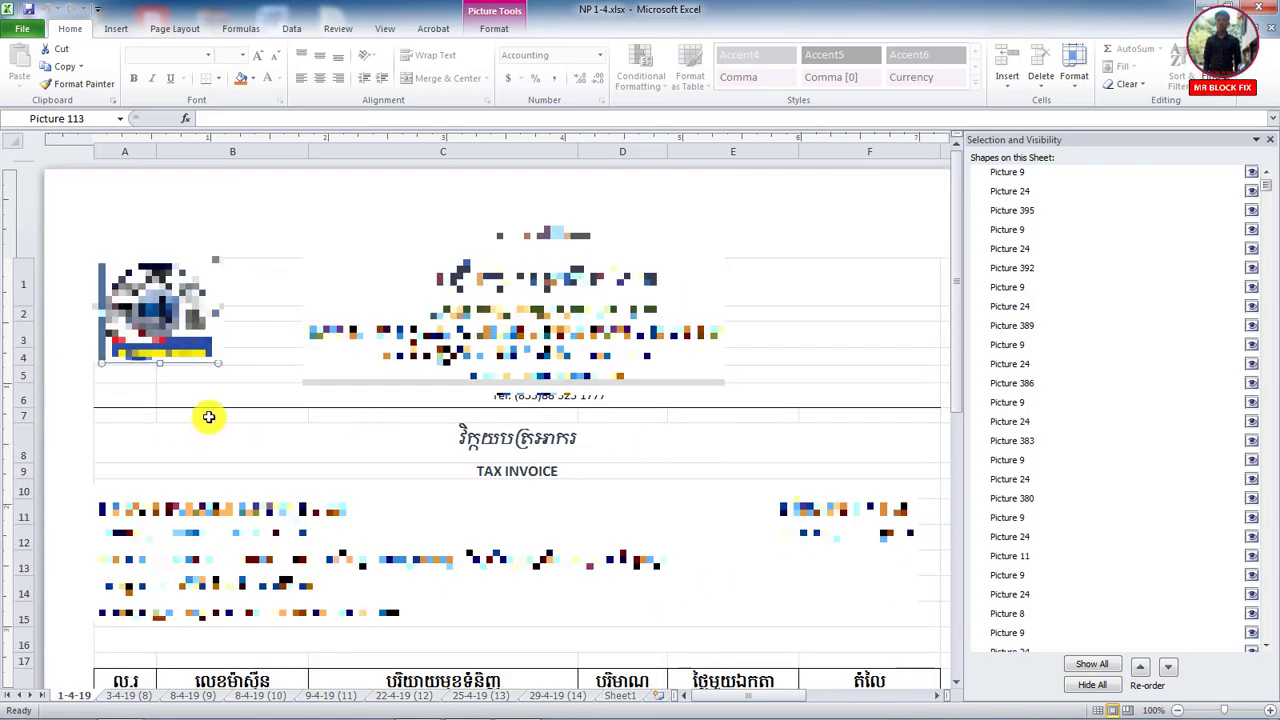
Select the company and customer detail cells in rows 11 to 15 and the TAX INVOICE row
left_click(125, 535)
left_click_drag(125, 535, 128, 594)
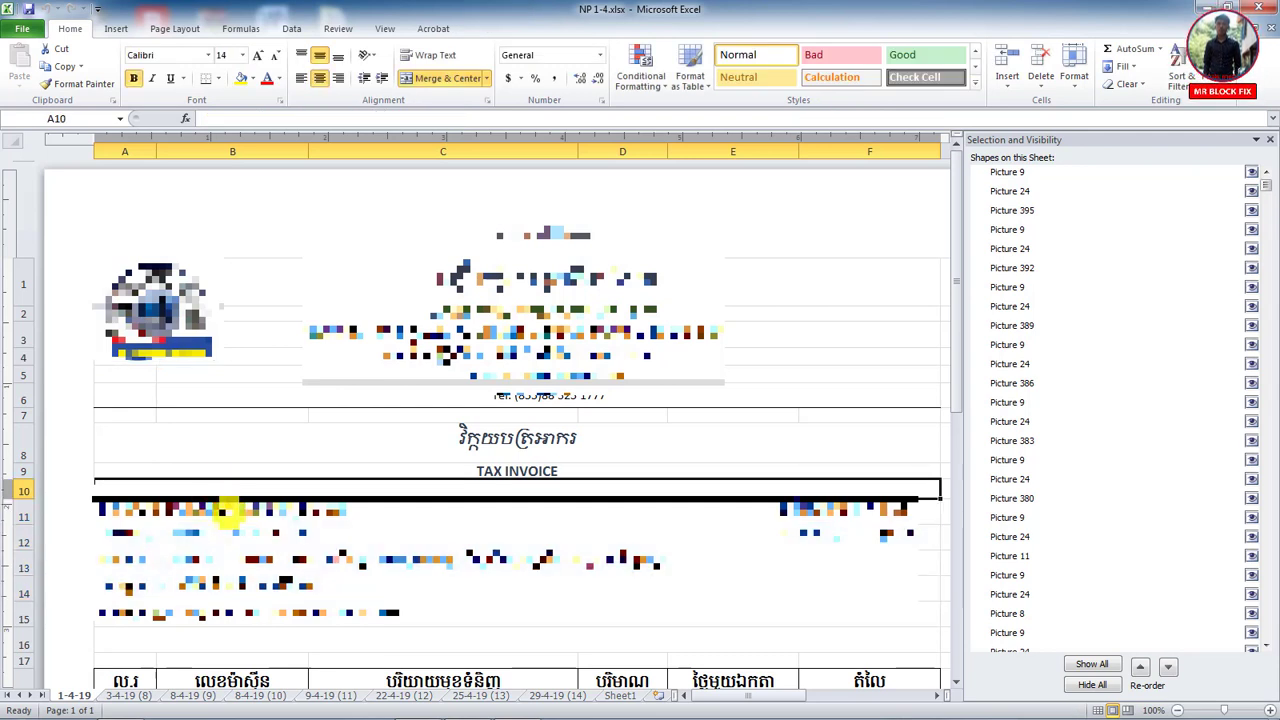
left_click_drag(245, 517, 266, 620)
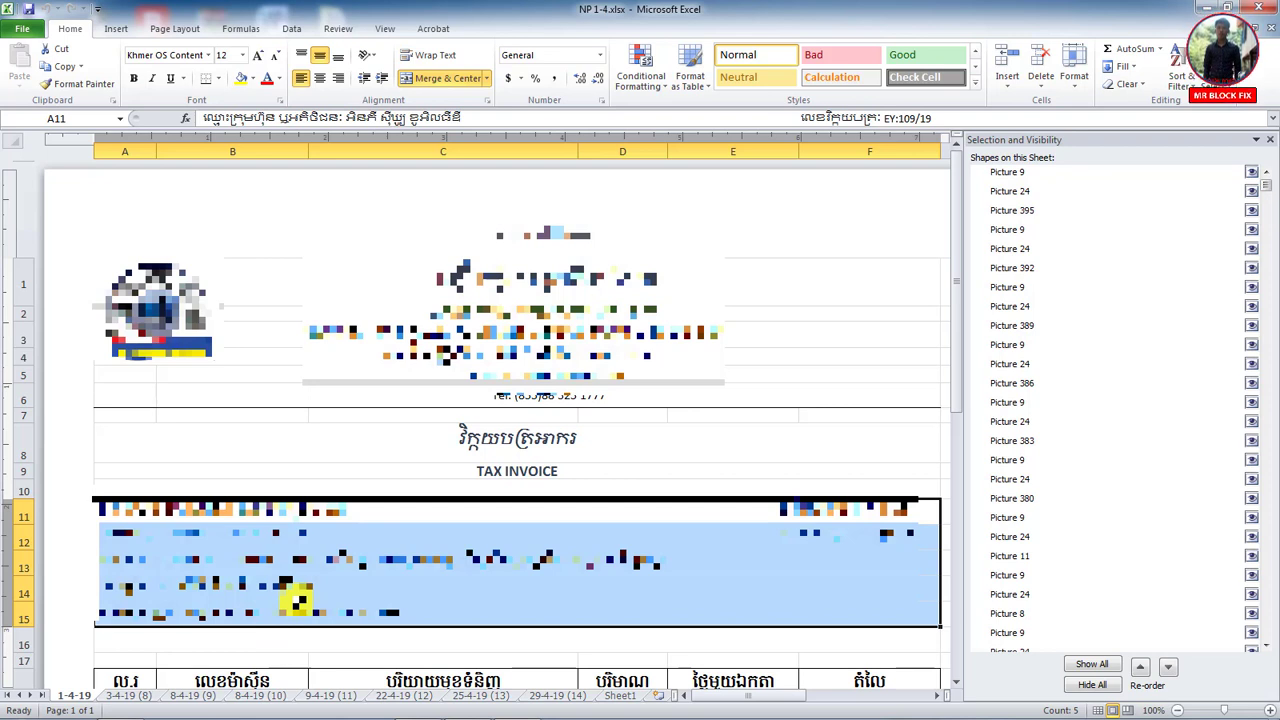
left_click(200, 468)
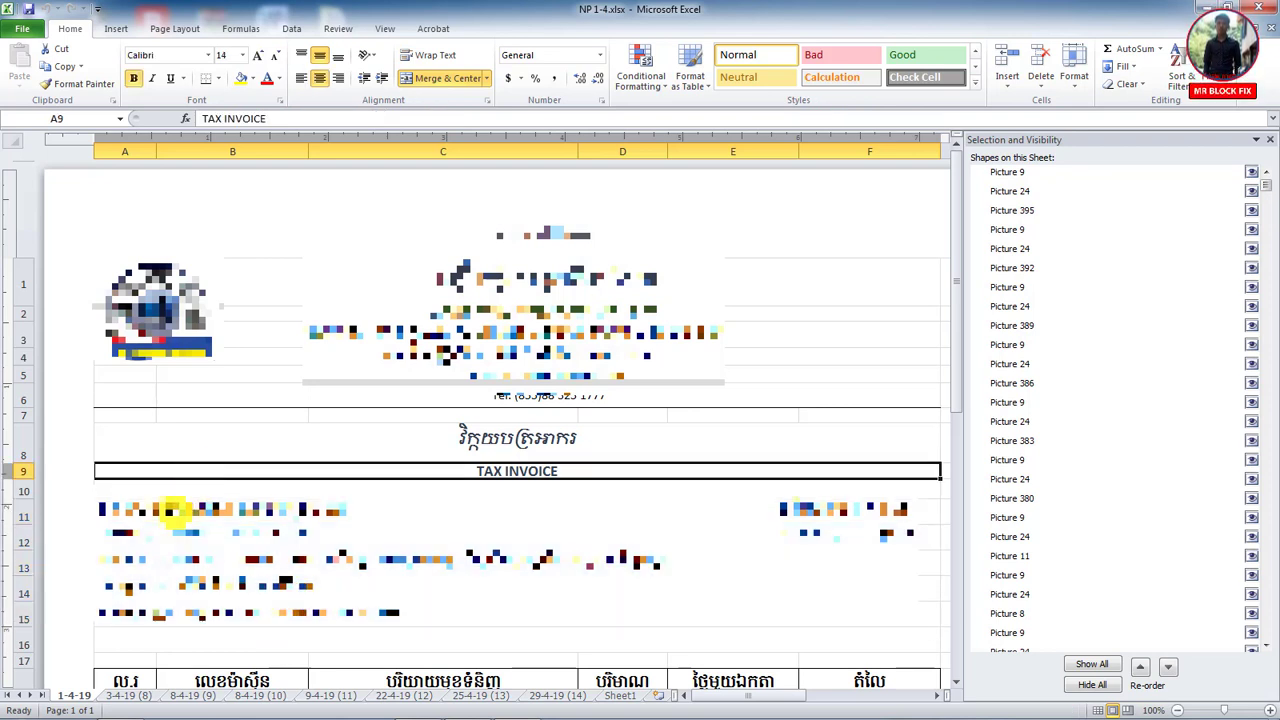
mouse_move(171, 512)
left_mouse_down()
mouse_move(211, 600)
mouse_move(352, 612)
left_mouse_up()
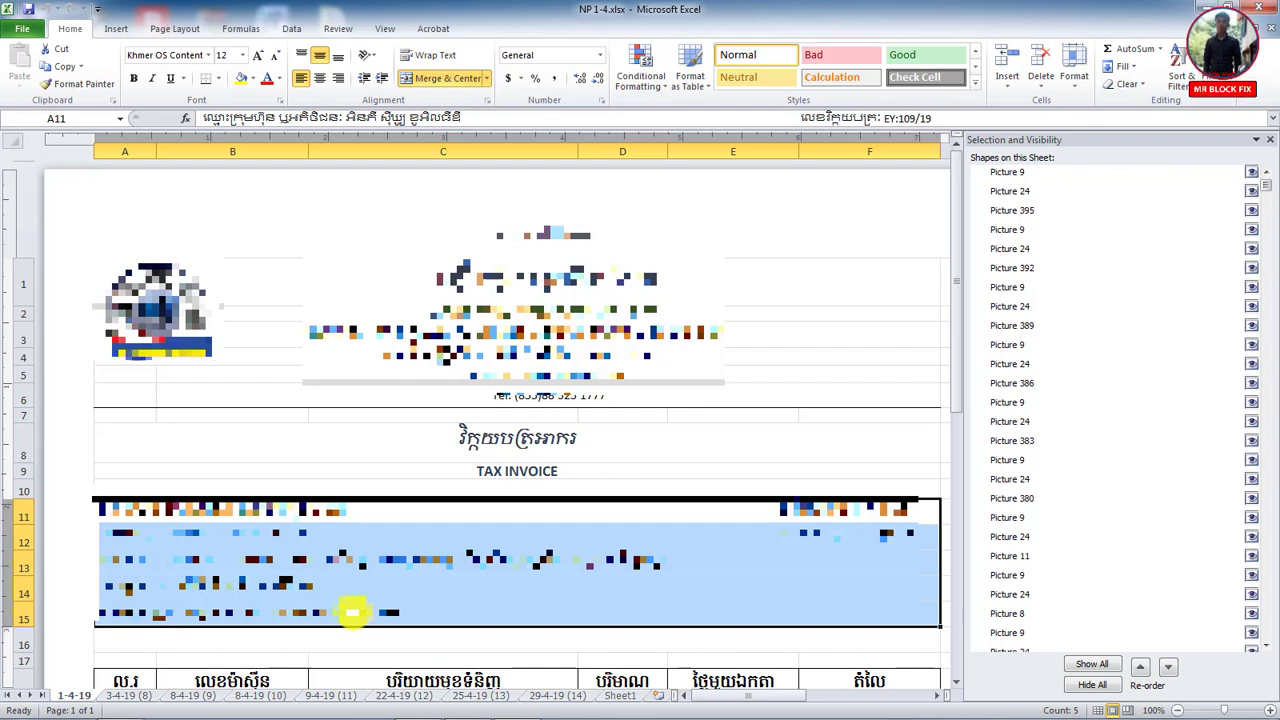
Reselect the logo and confirm in the Name Box that it is Picture 113
left_click(180, 318)
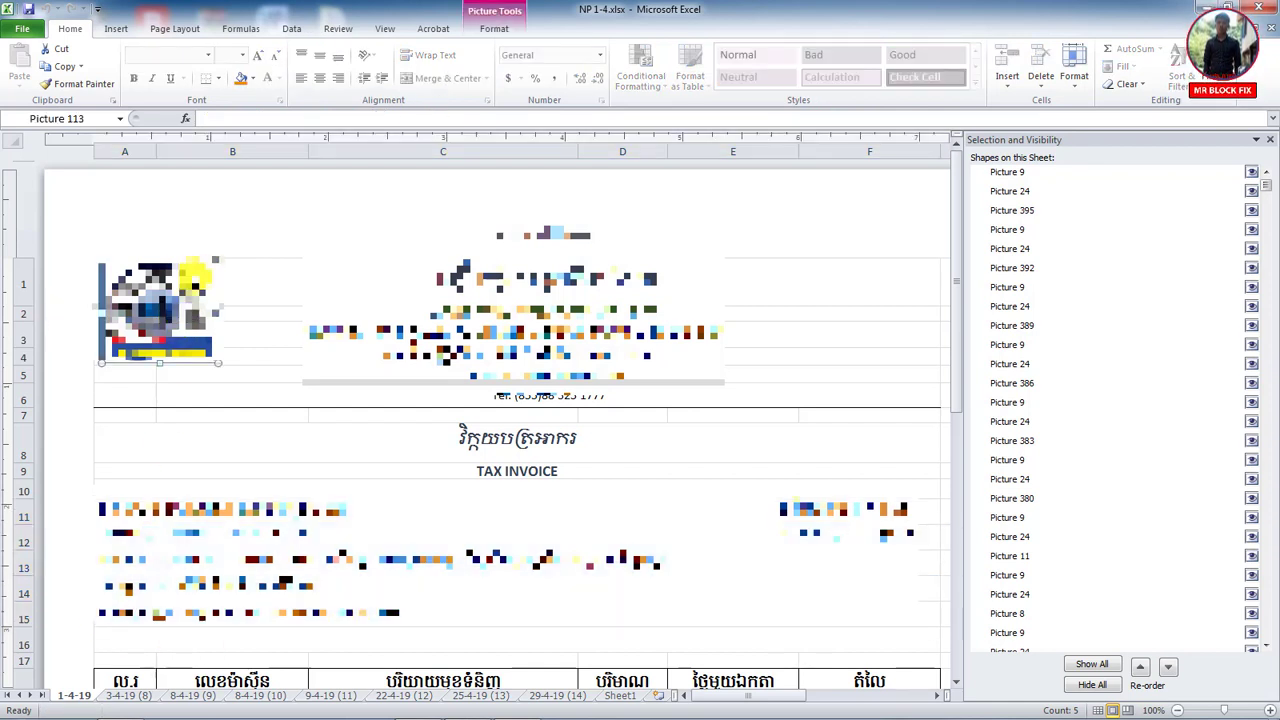
left_click_drag(357, 250, 567, 401)
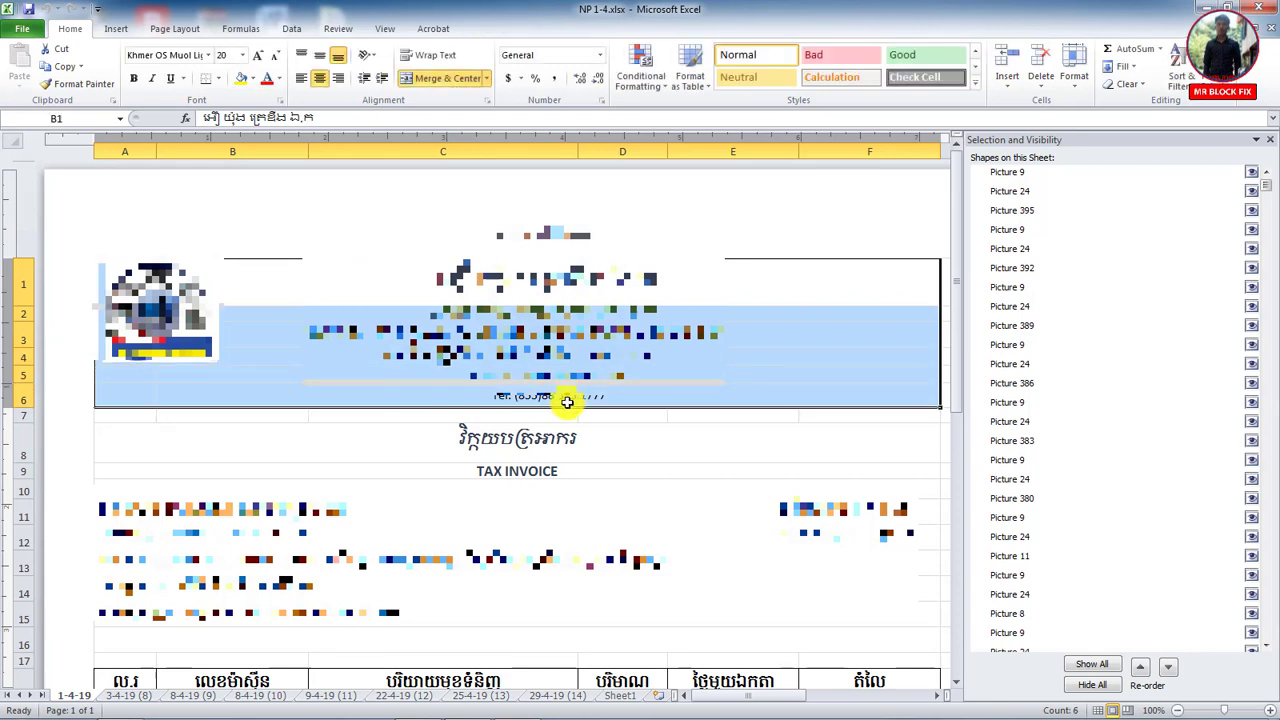
left_click(720, 285)
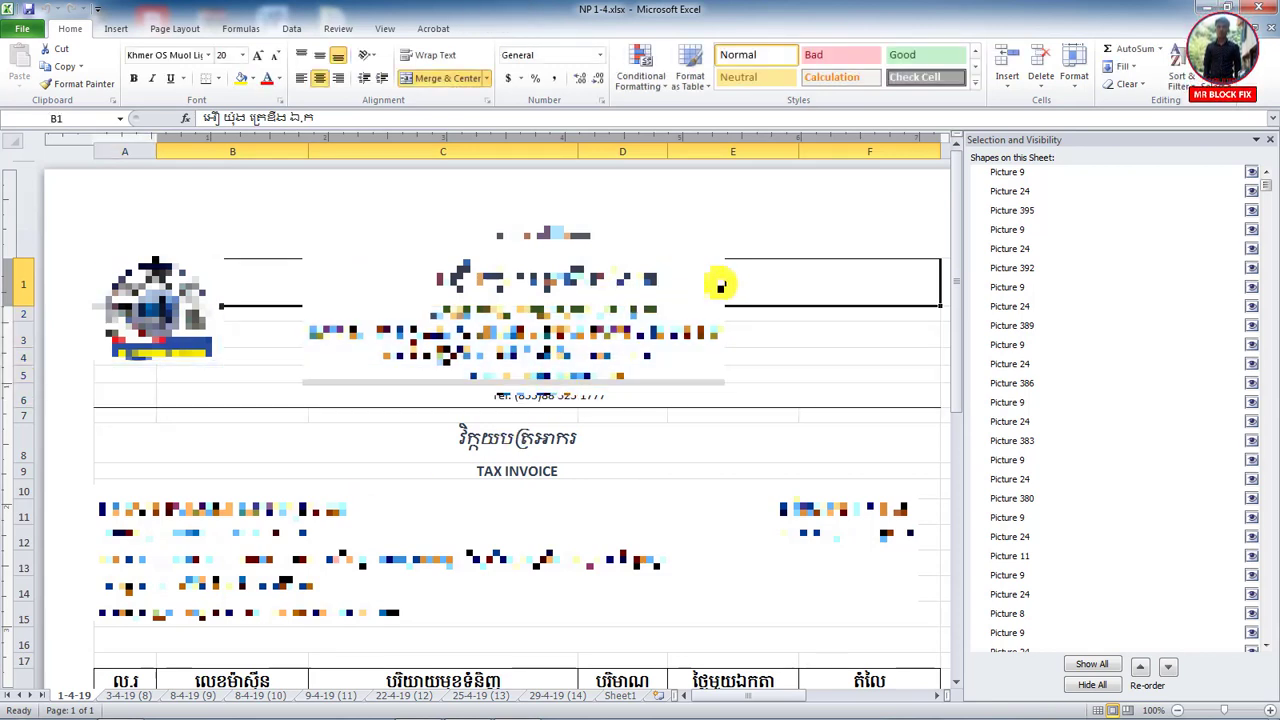
left_click(175, 305)
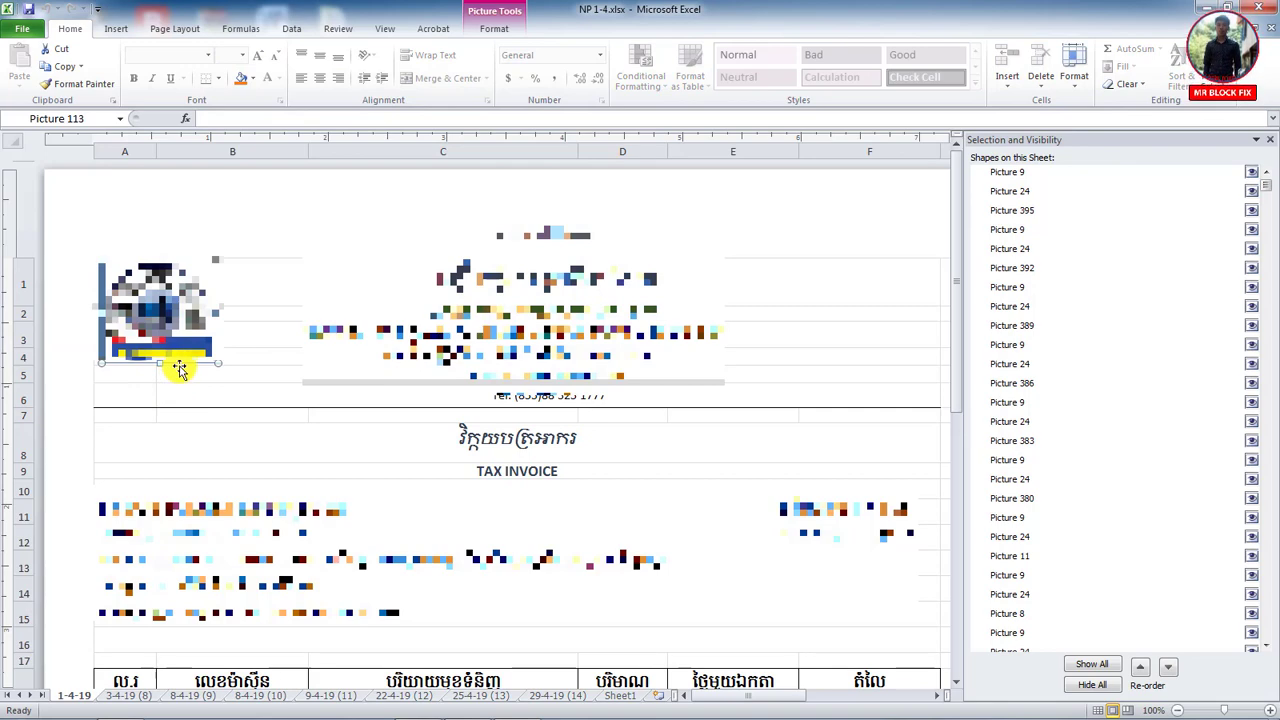
scroll(508, 400, "down", 3)
scroll(571, 320, "down", 2)
scroll(580, 403, "up", 5)
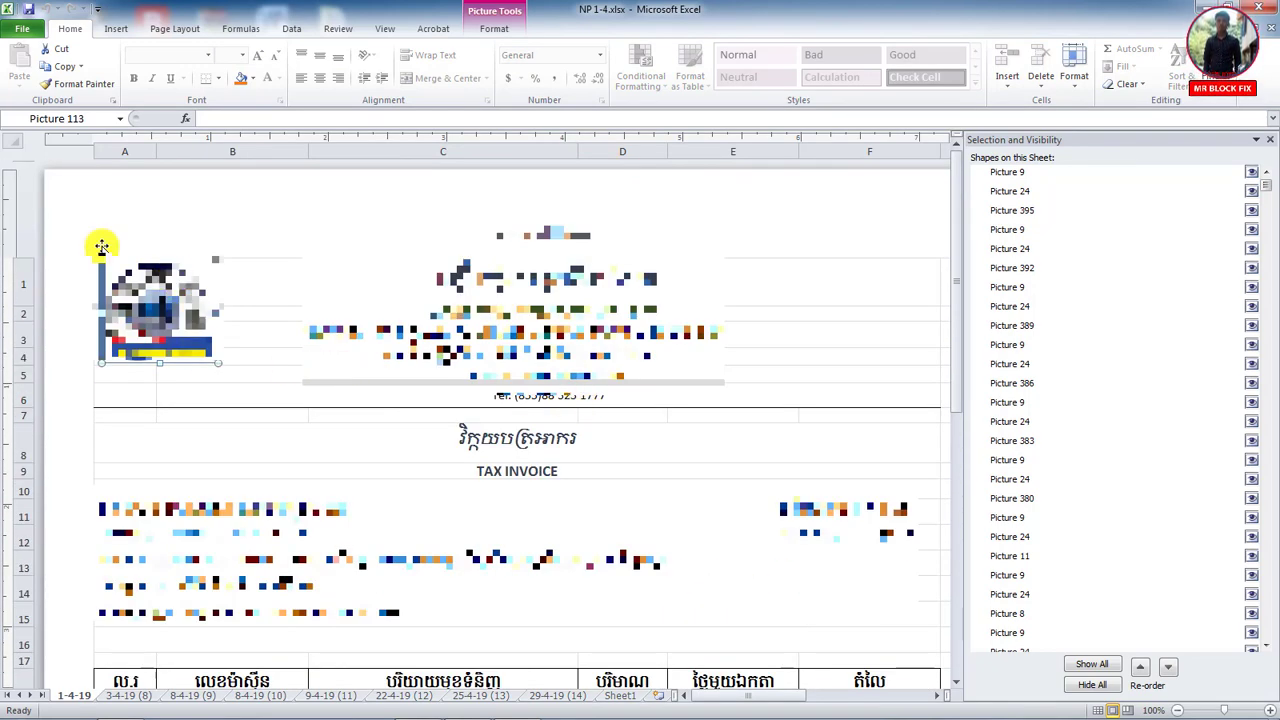
left_click(42, 118)
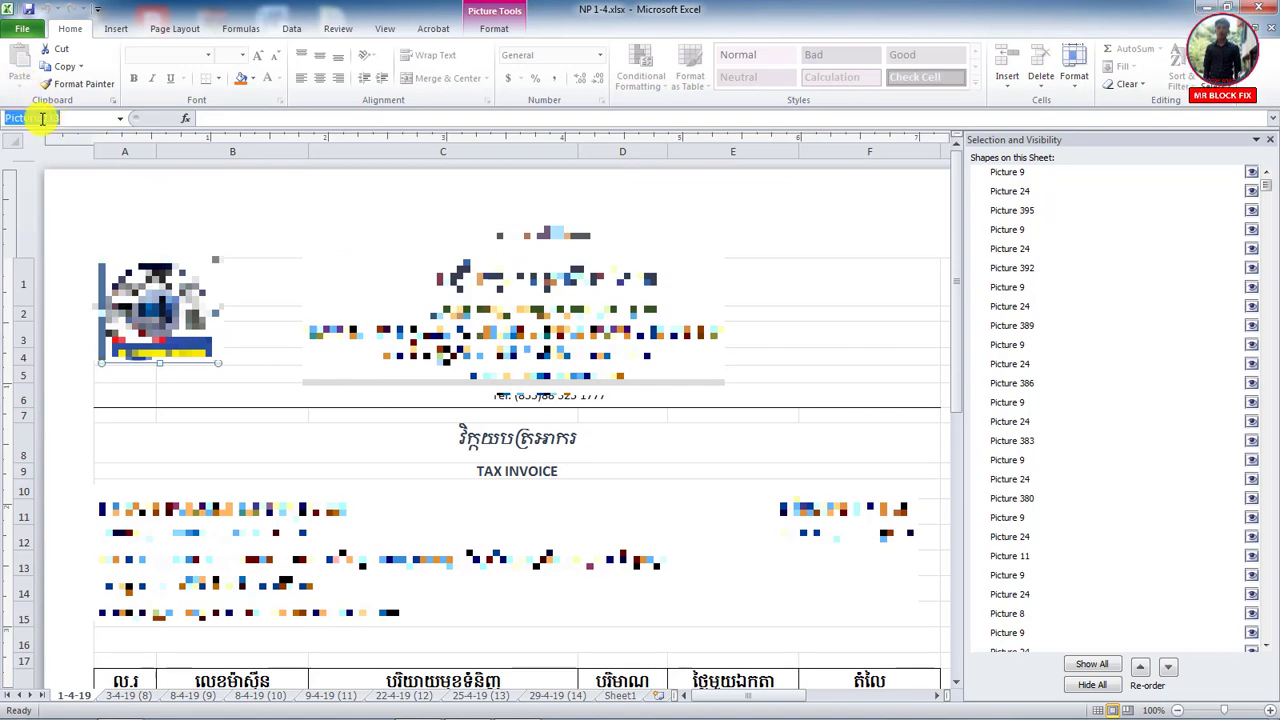
left_click(112, 232)
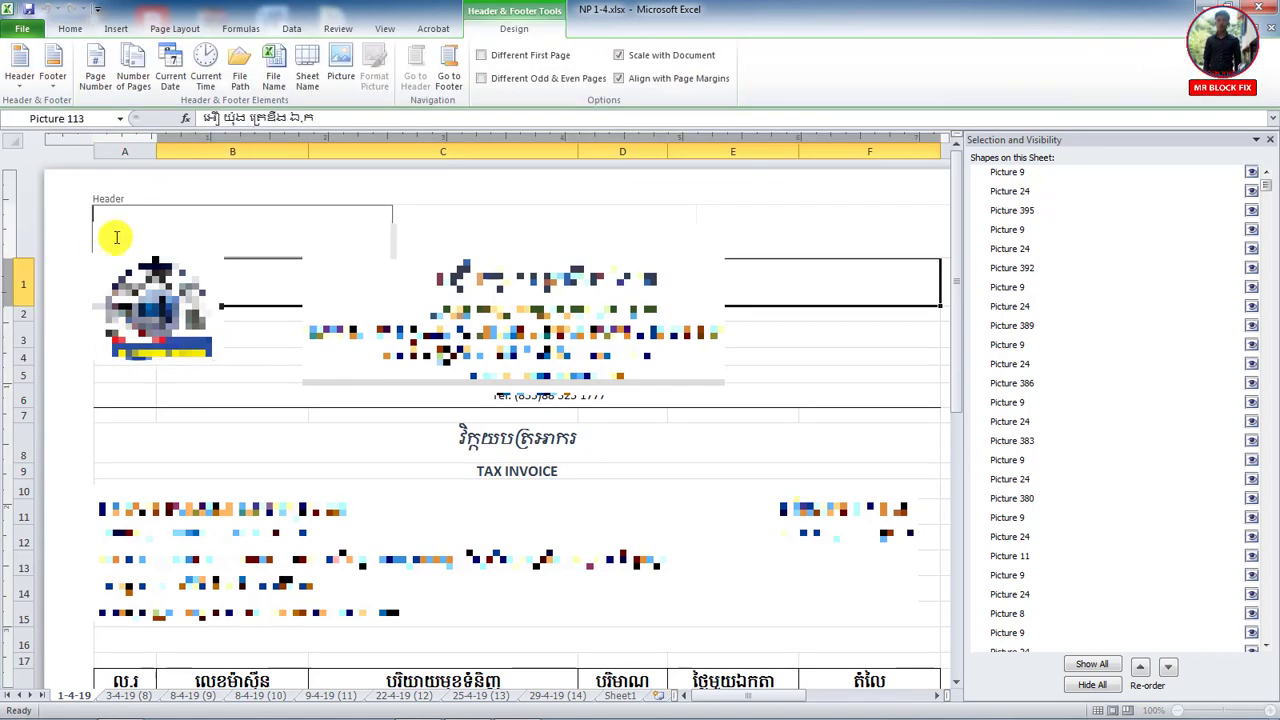
left_click(88, 318)
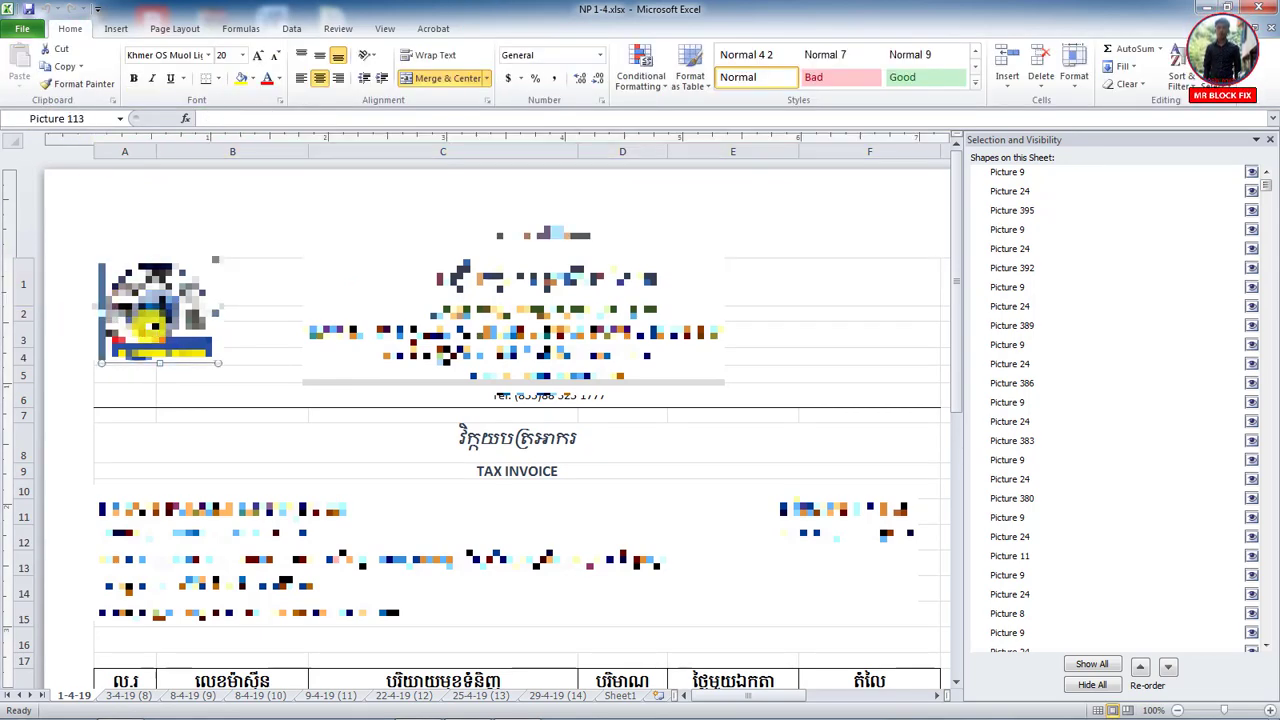
left_click(58, 119)
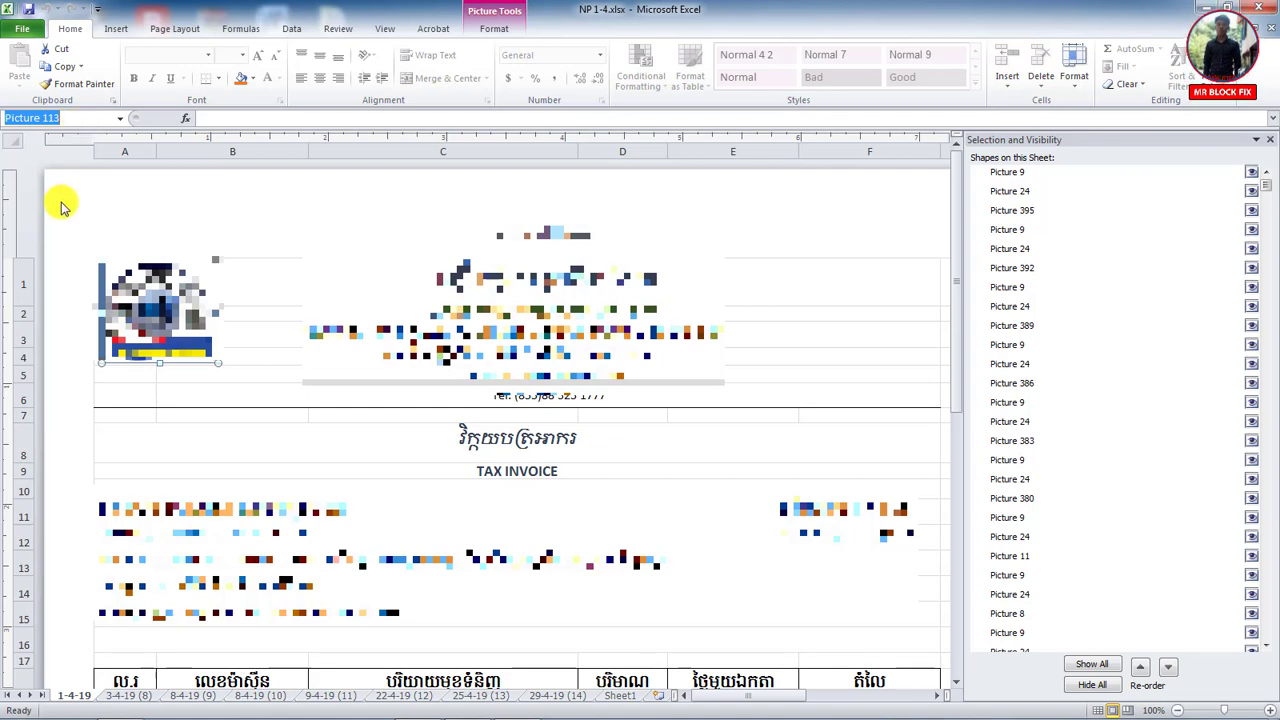
key("Escape")
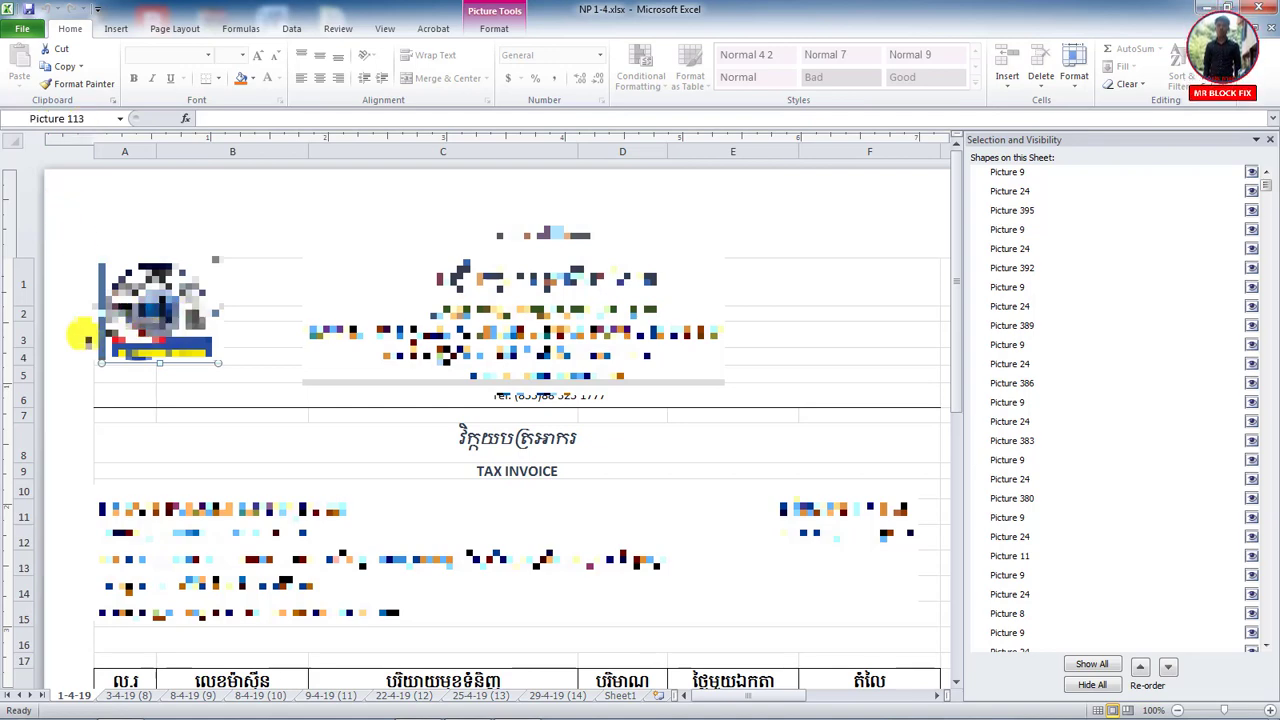
scroll(1090, 400, "down", 3)
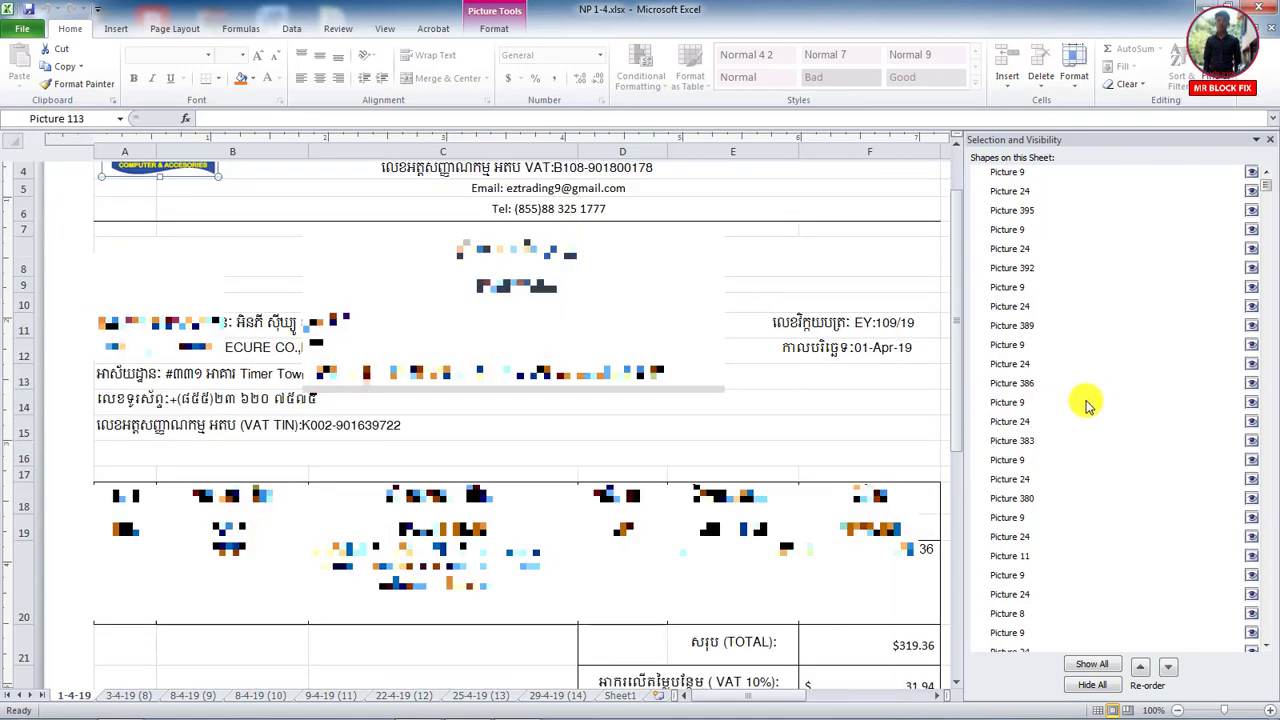
scroll(1094, 400, "up", 3)
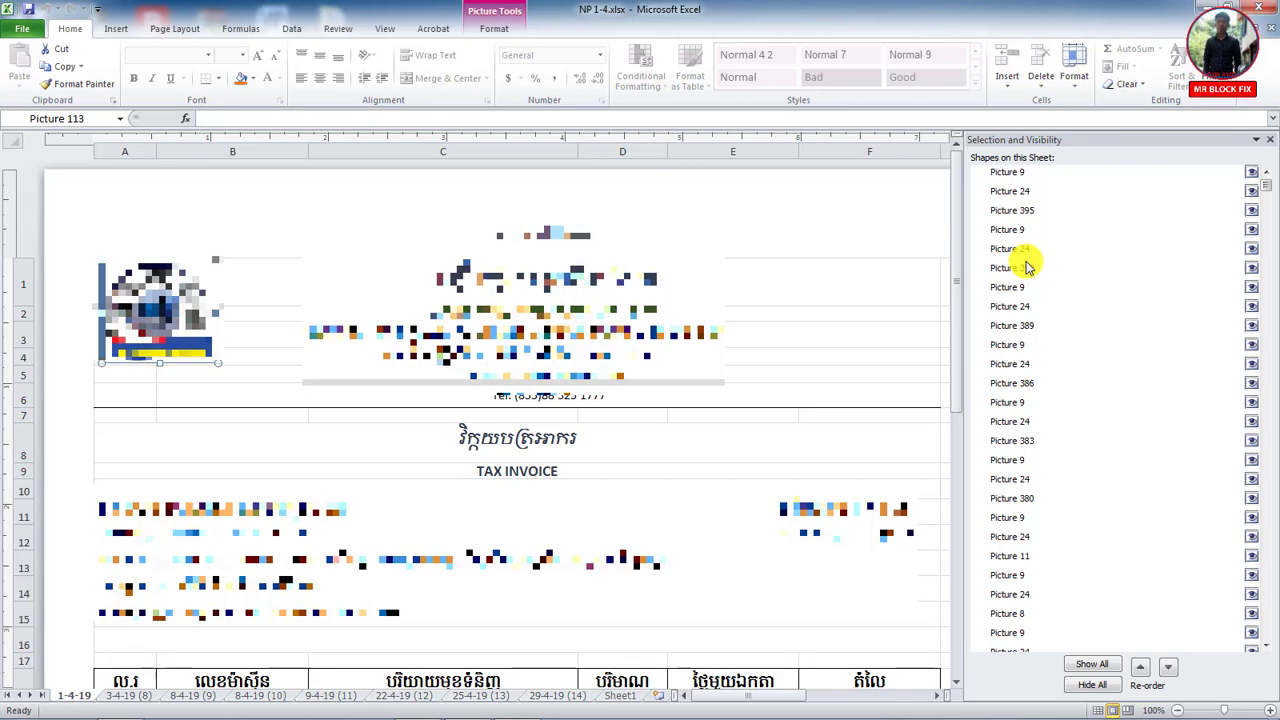
scroll(1023, 251, "down", 3)
scroll(1051, 329, "down", 3)
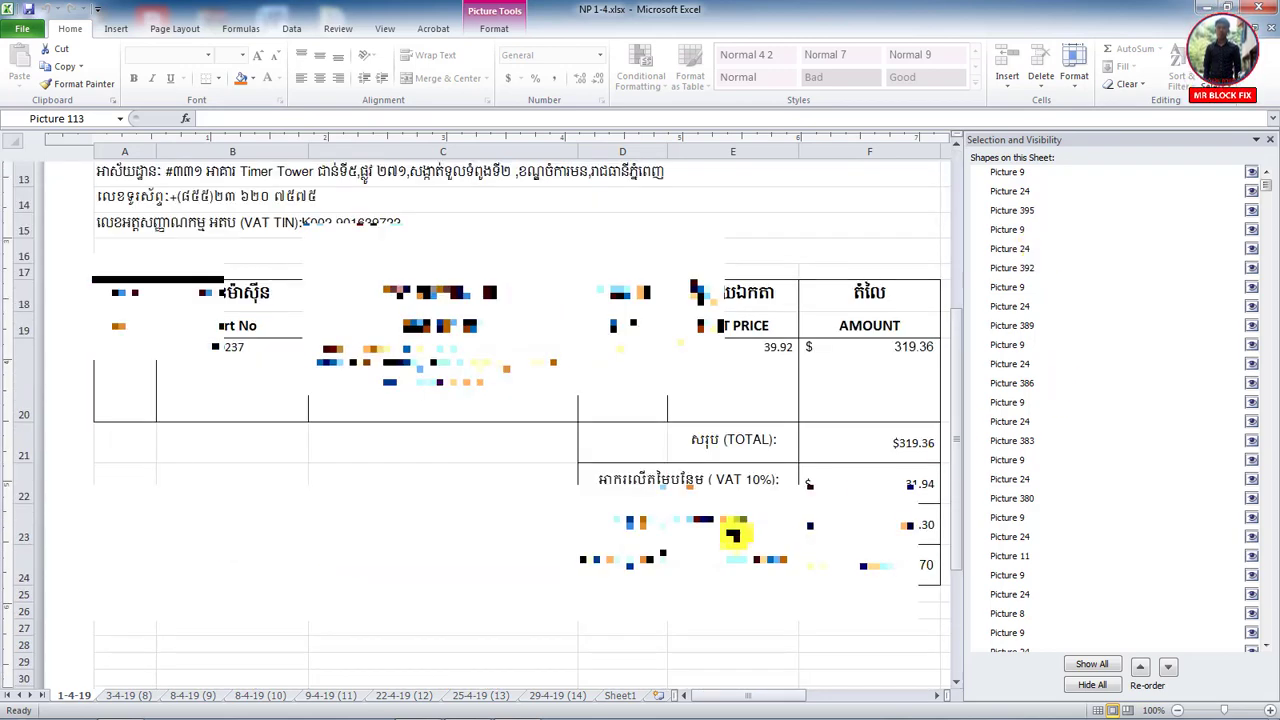
scroll(729, 529, "up", 6)
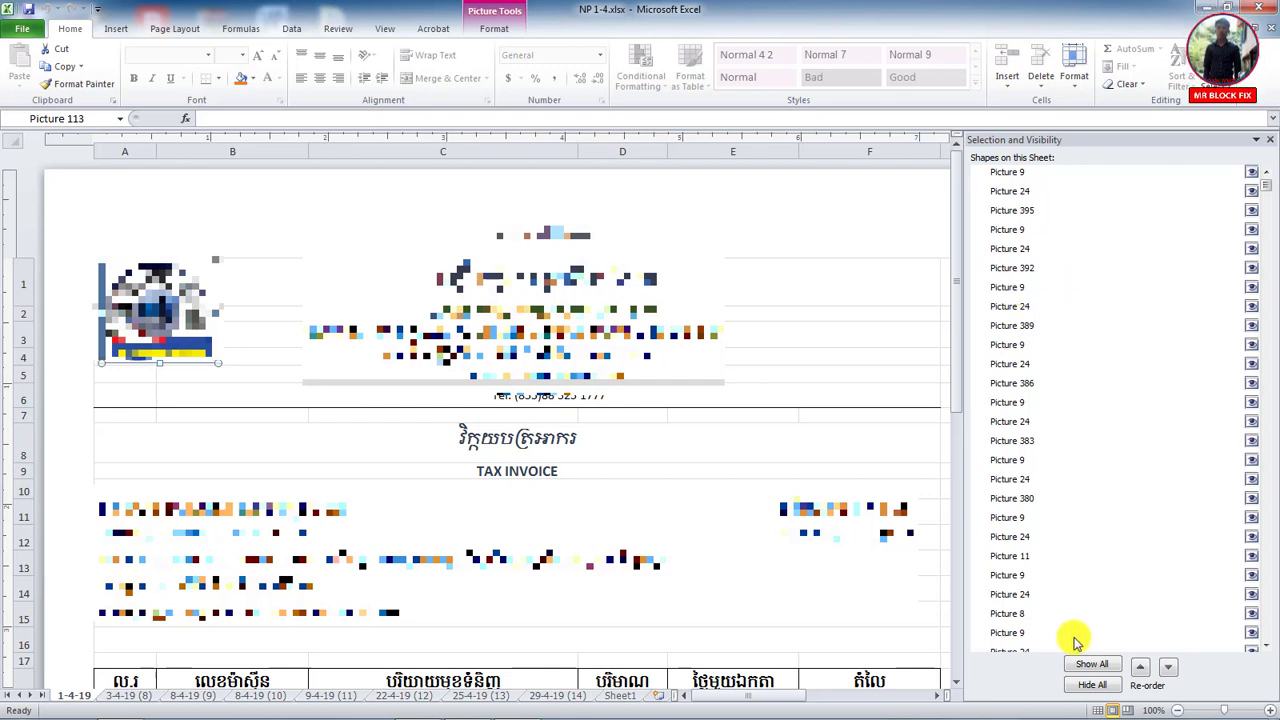
left_click(853, 287)
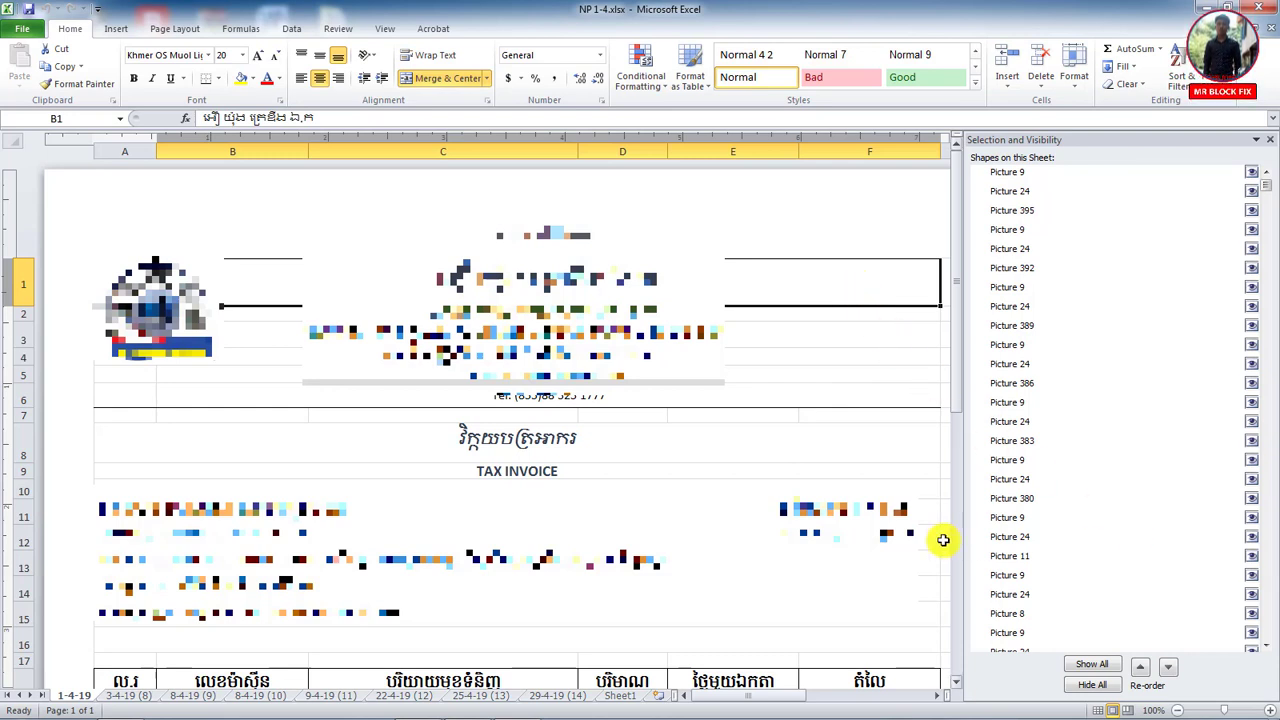
Hide all pictures on 1-4-19 with Hide All, checking the header with Show All once
left_click(1088, 686)
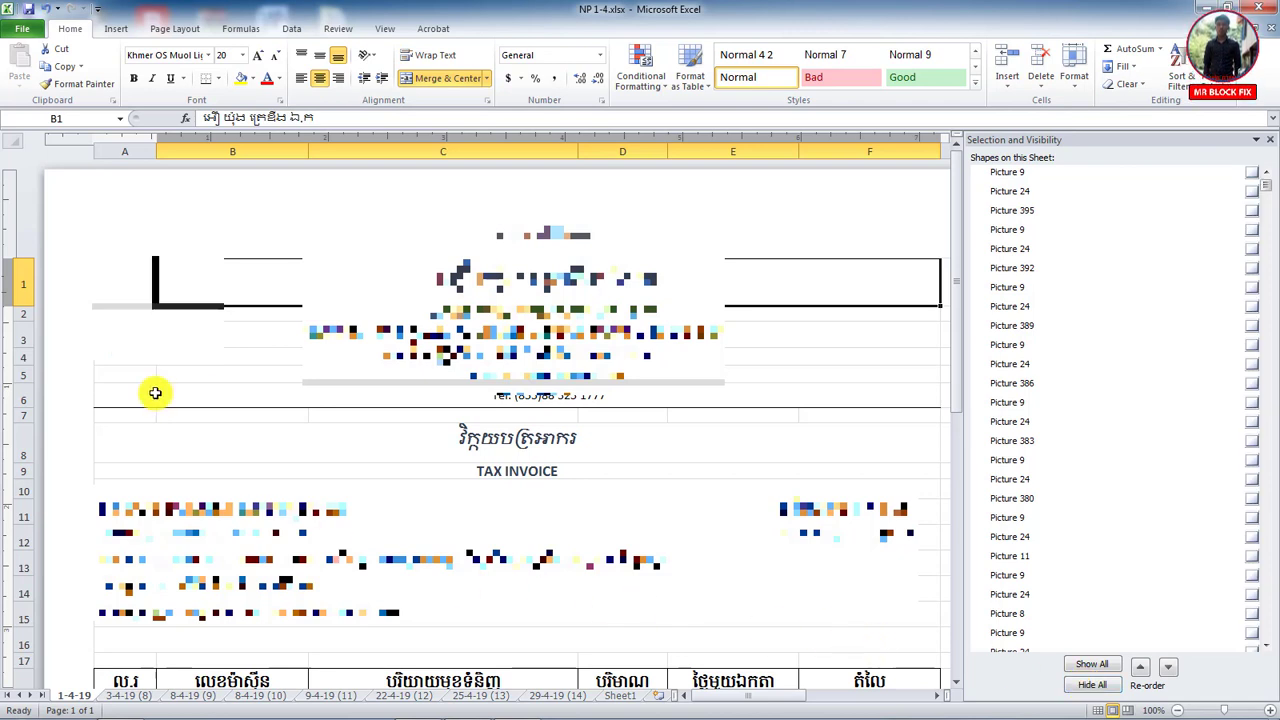
left_click_drag(108, 268, 126, 354)
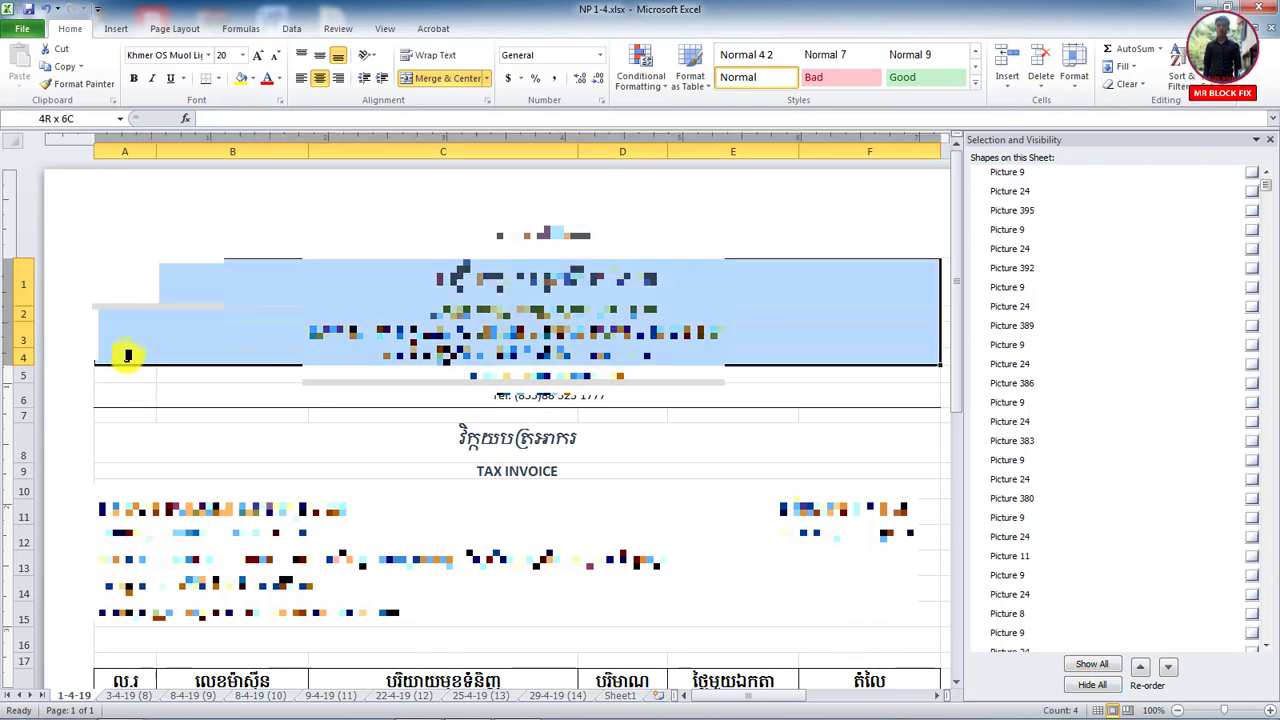
left_click(153, 317)
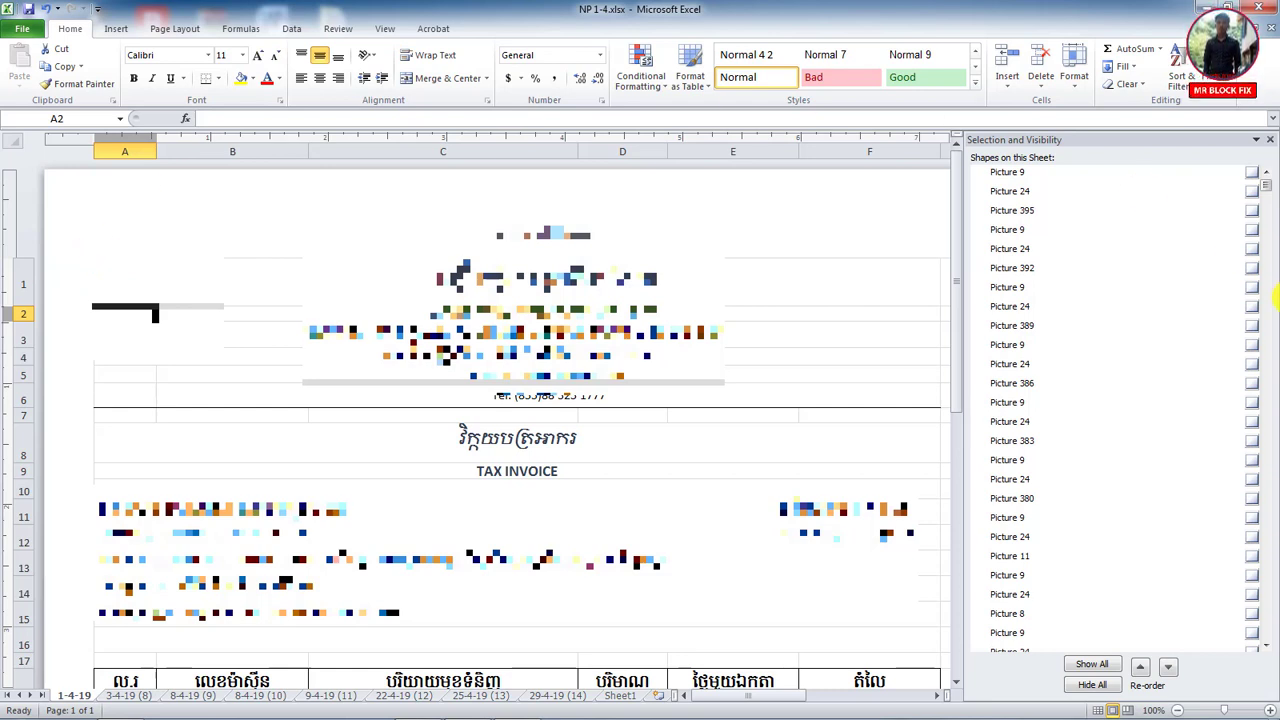
left_click(1088, 688)
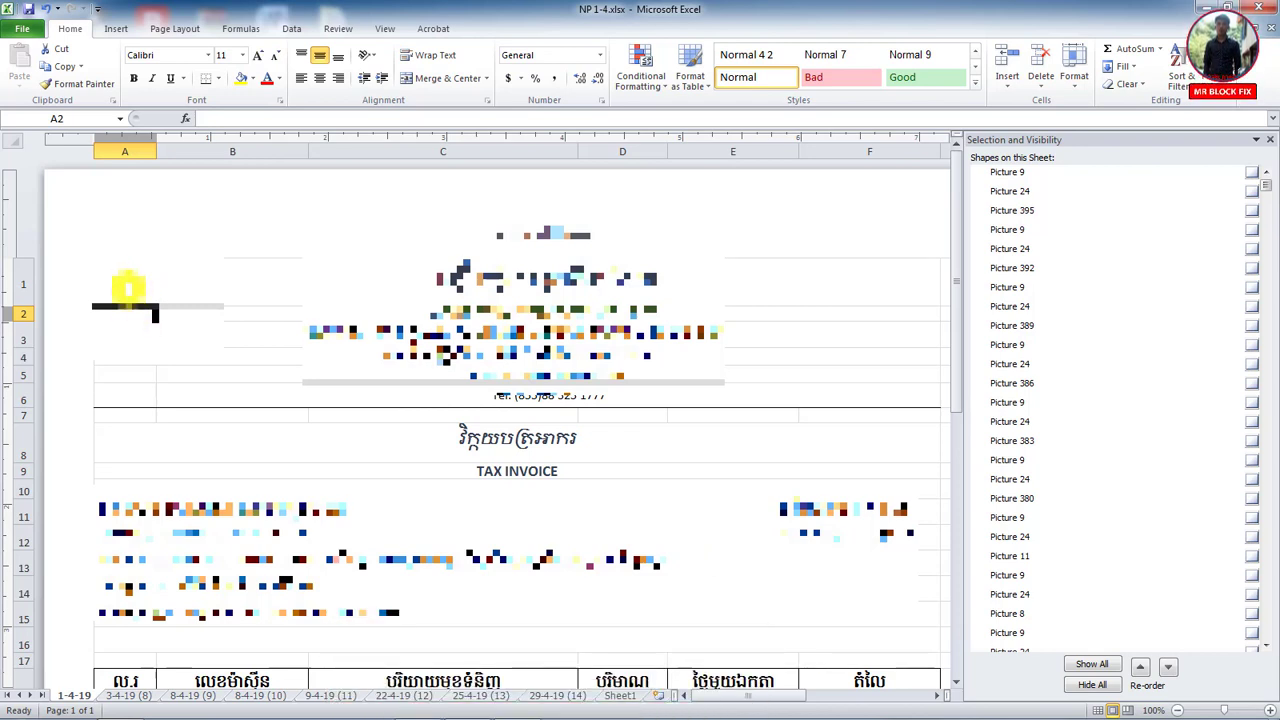
left_click_drag(128, 288, 171, 372)
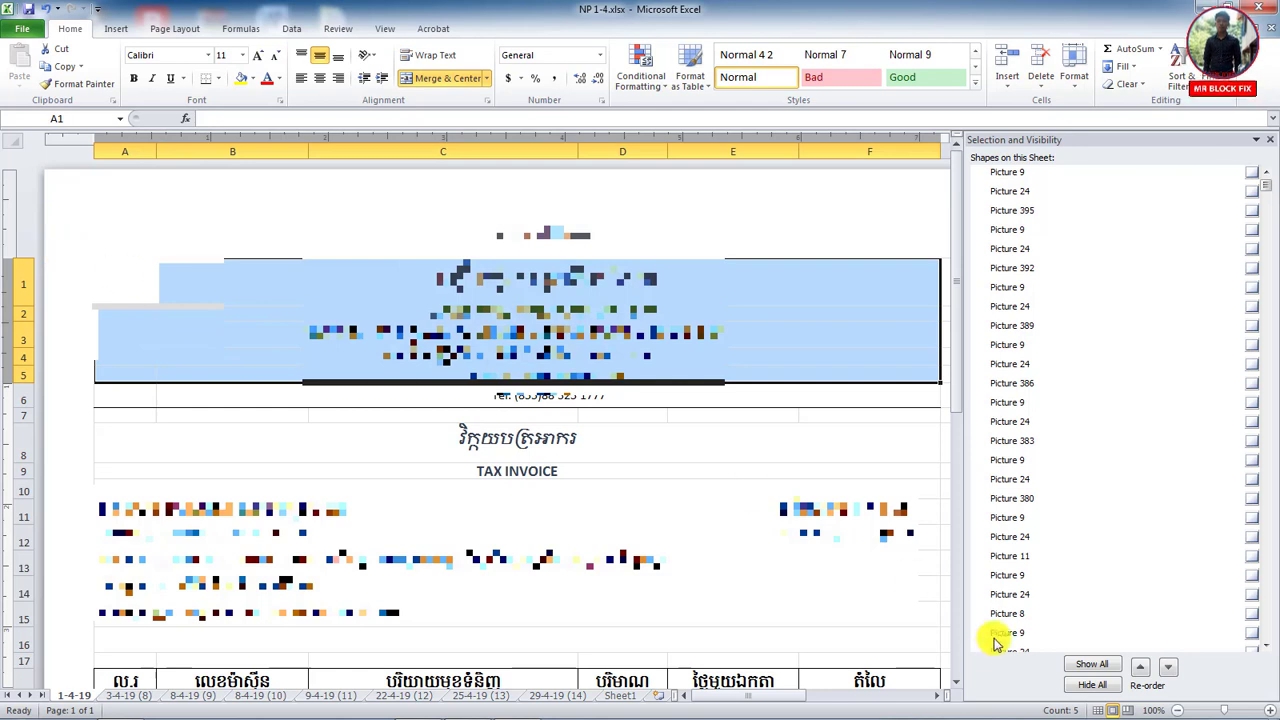
left_click(1105, 668)
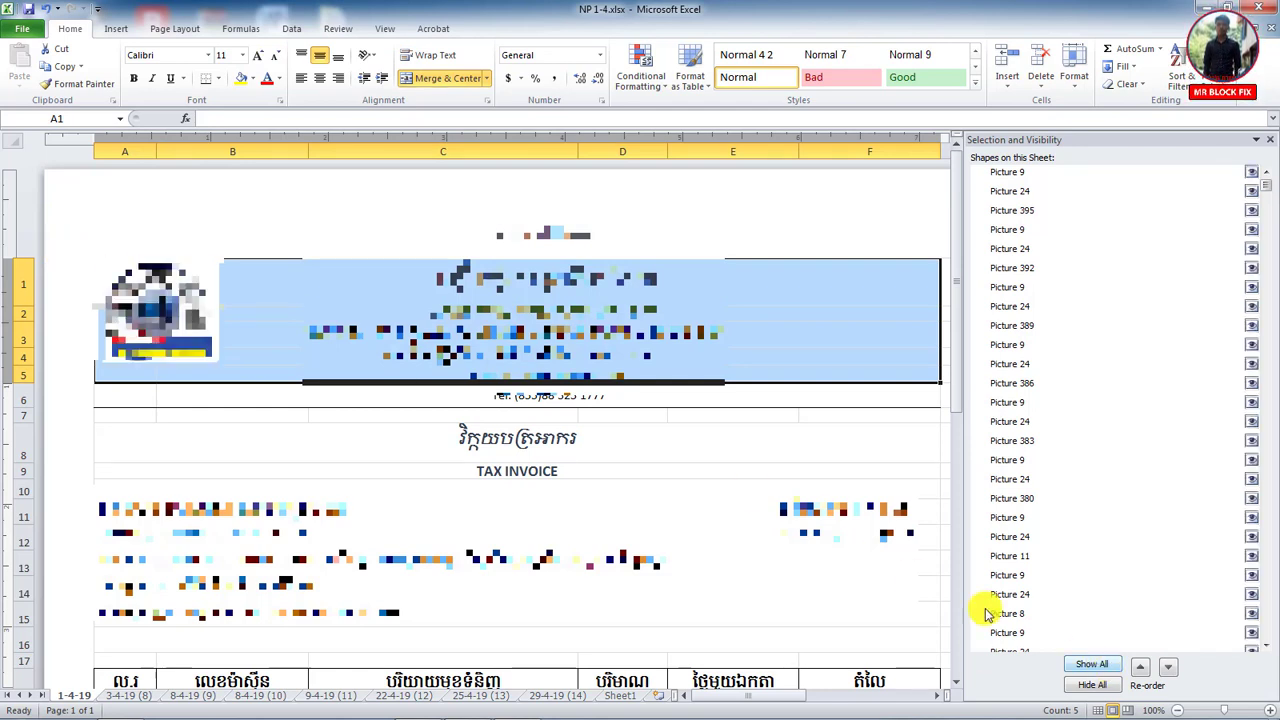
left_click(172, 305)
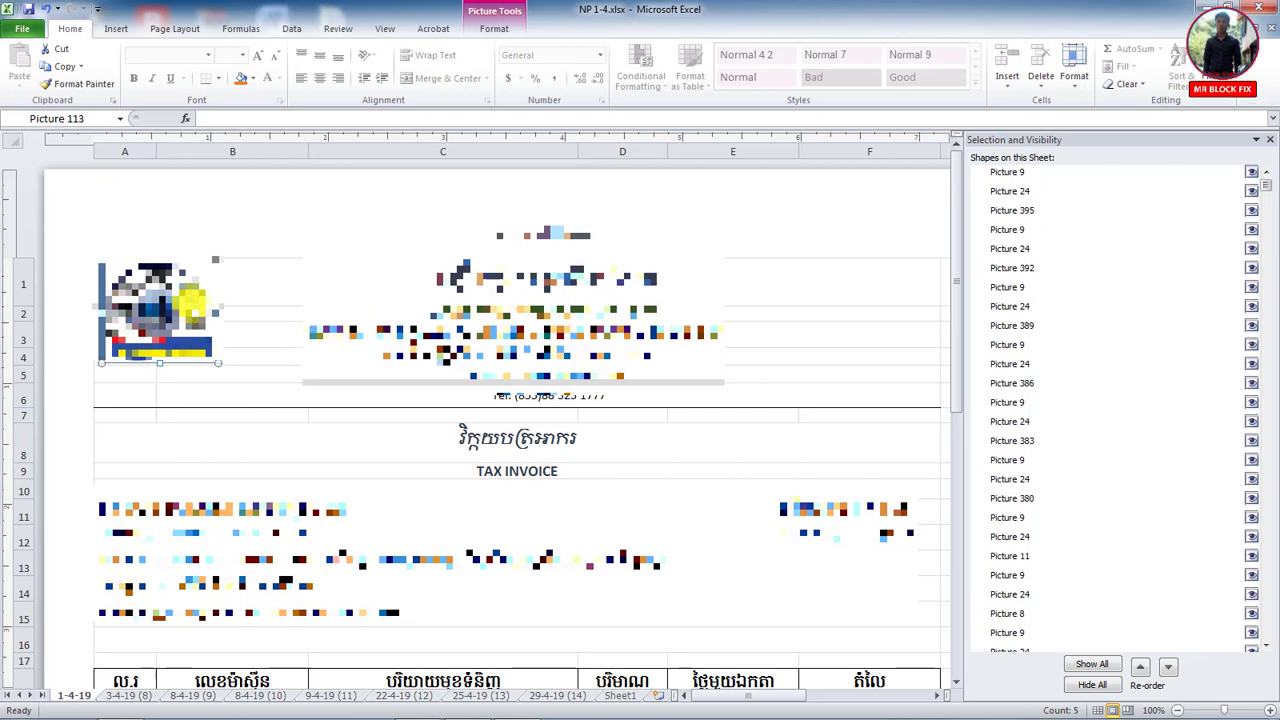
left_click(1105, 687)
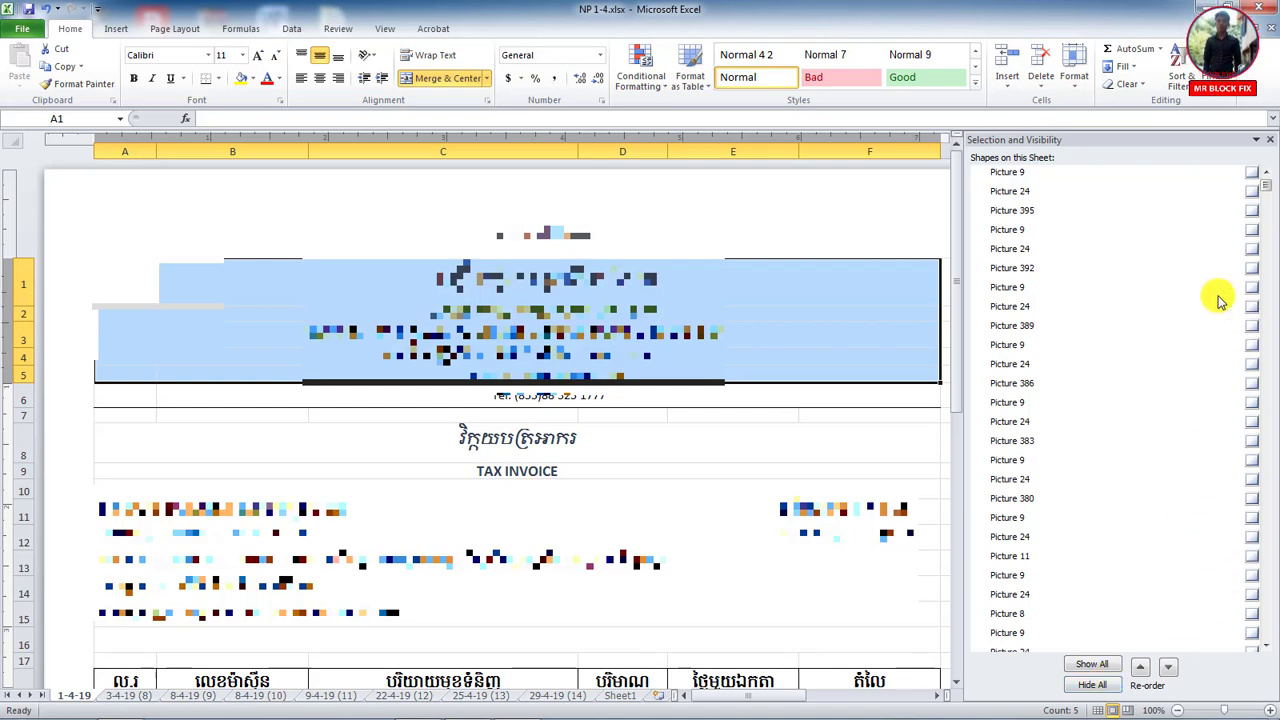
Browse the shapes list in the Selection and Visibility pane, briefly selecting Picture 9
scroll(1155, 295, "down", 6)
left_click(1153, 289)
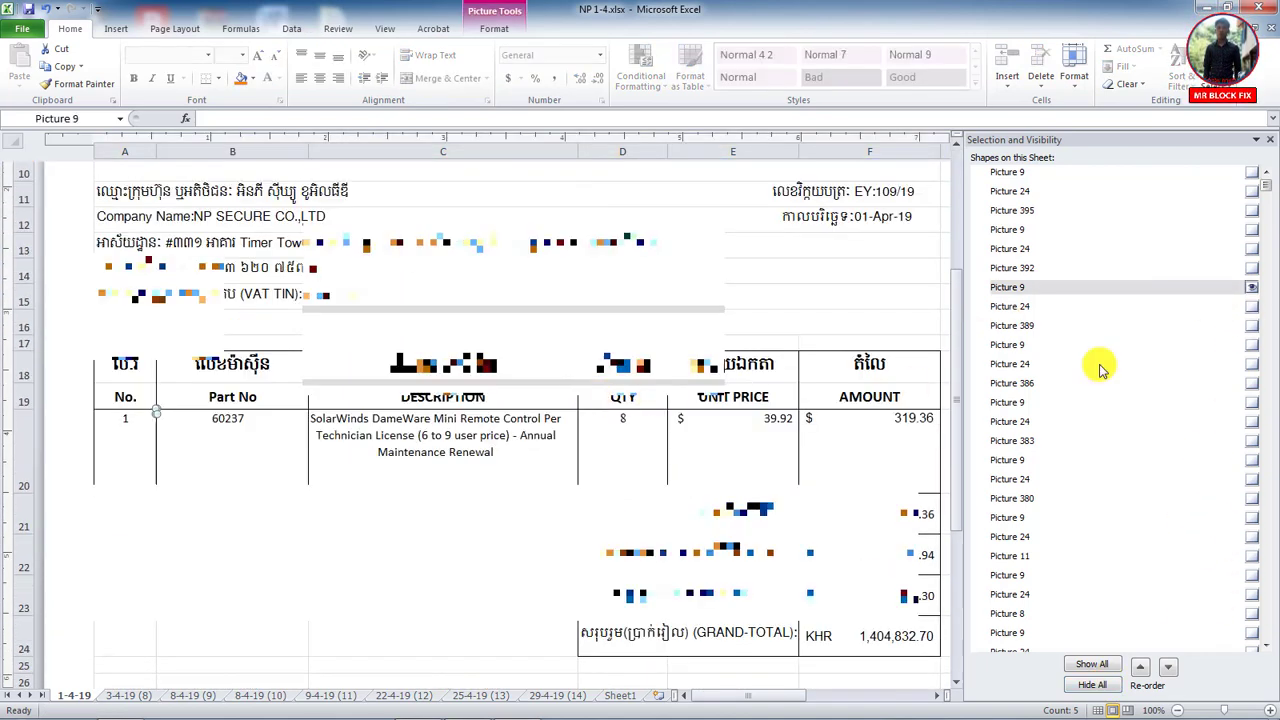
left_click(1253, 289)
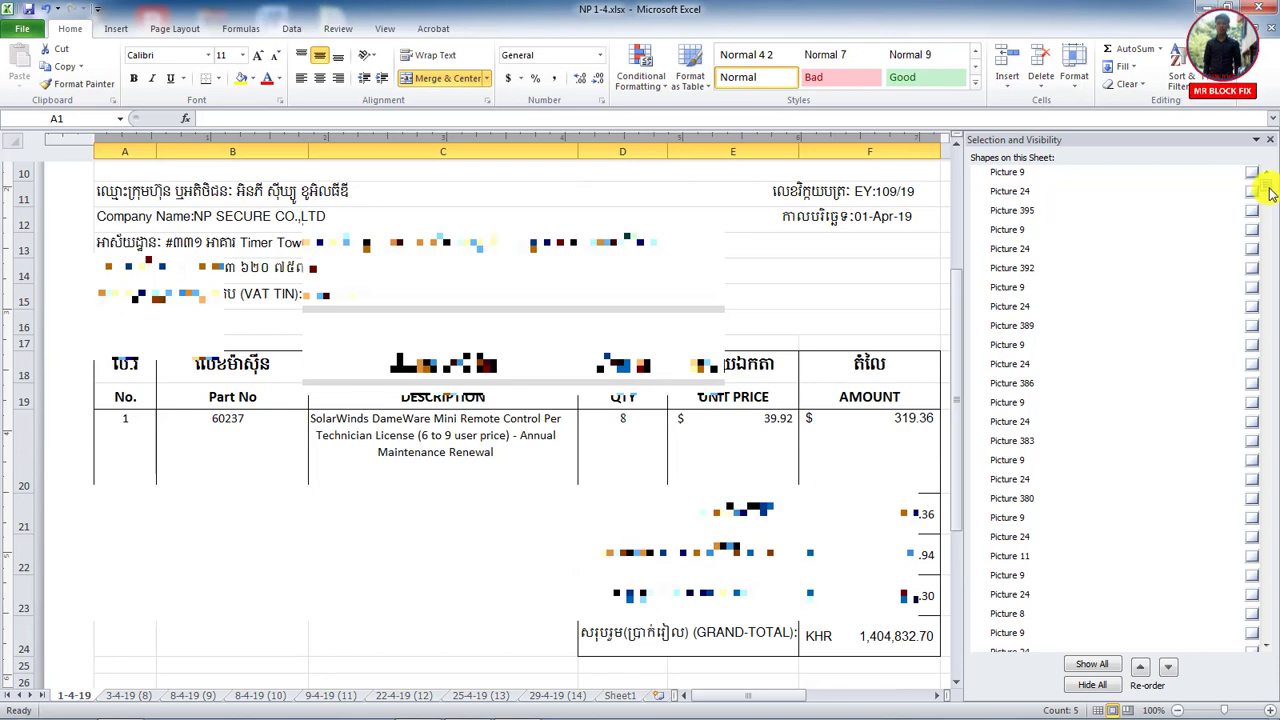
left_click_drag(1268, 193, 1268, 205)
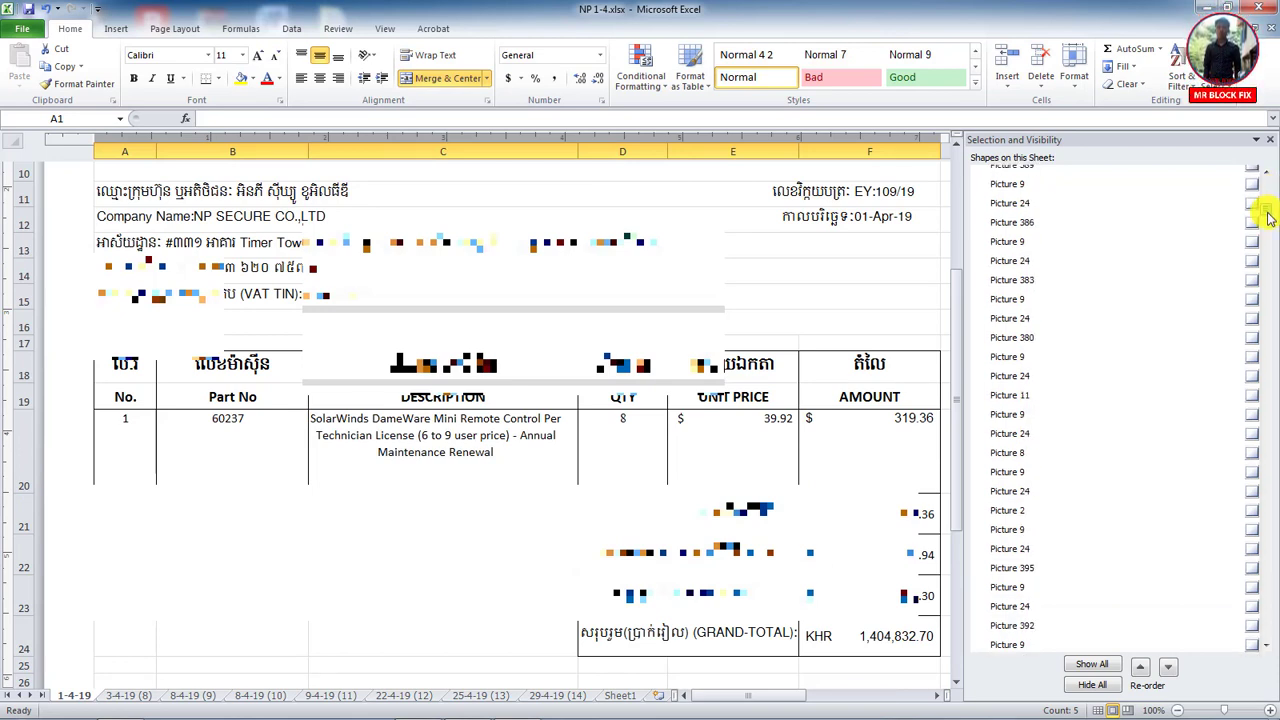
left_click_drag(1268, 205, 1270, 648)
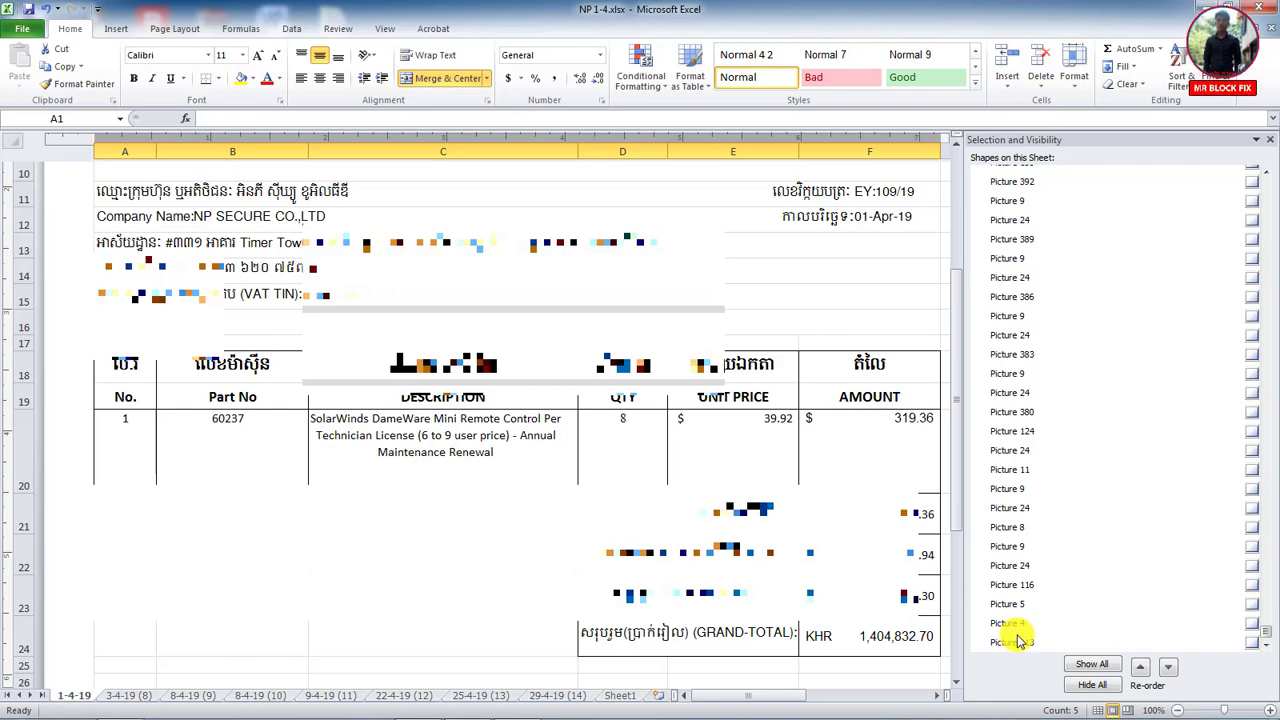
left_click(209, 563)
scroll(280, 418, "up", 3)
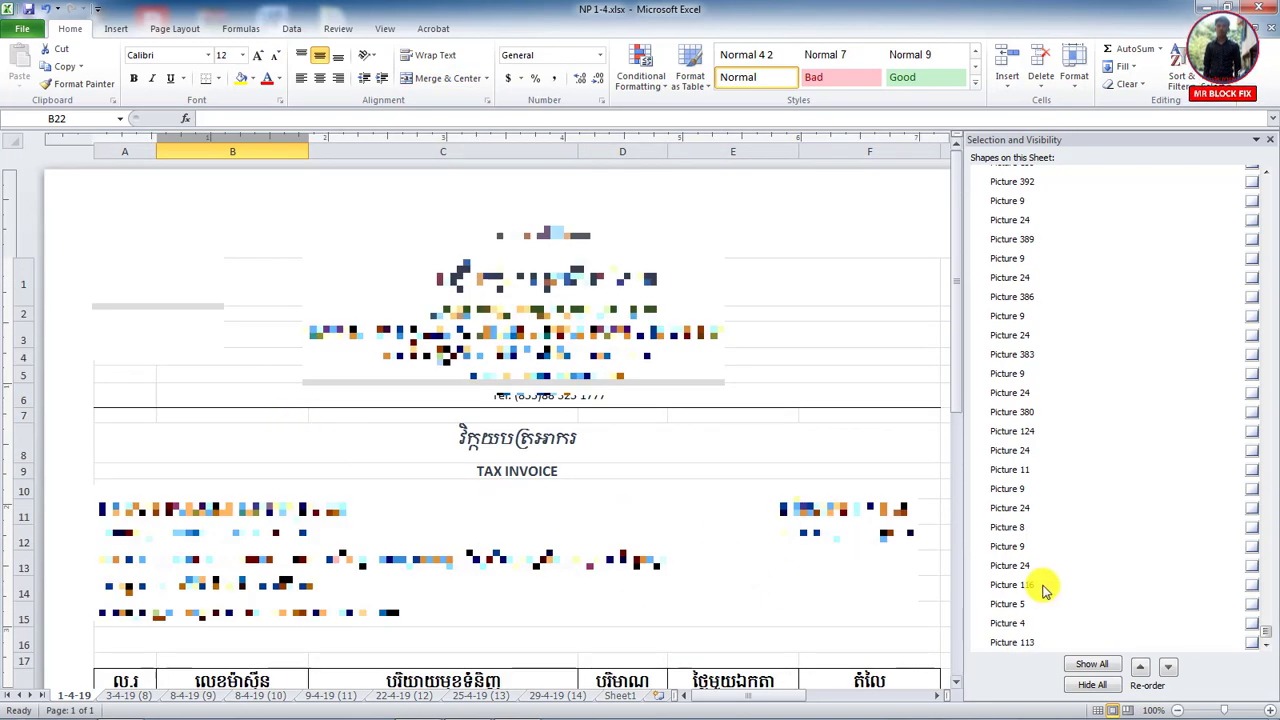
scroll(1043, 590, "down", 1)
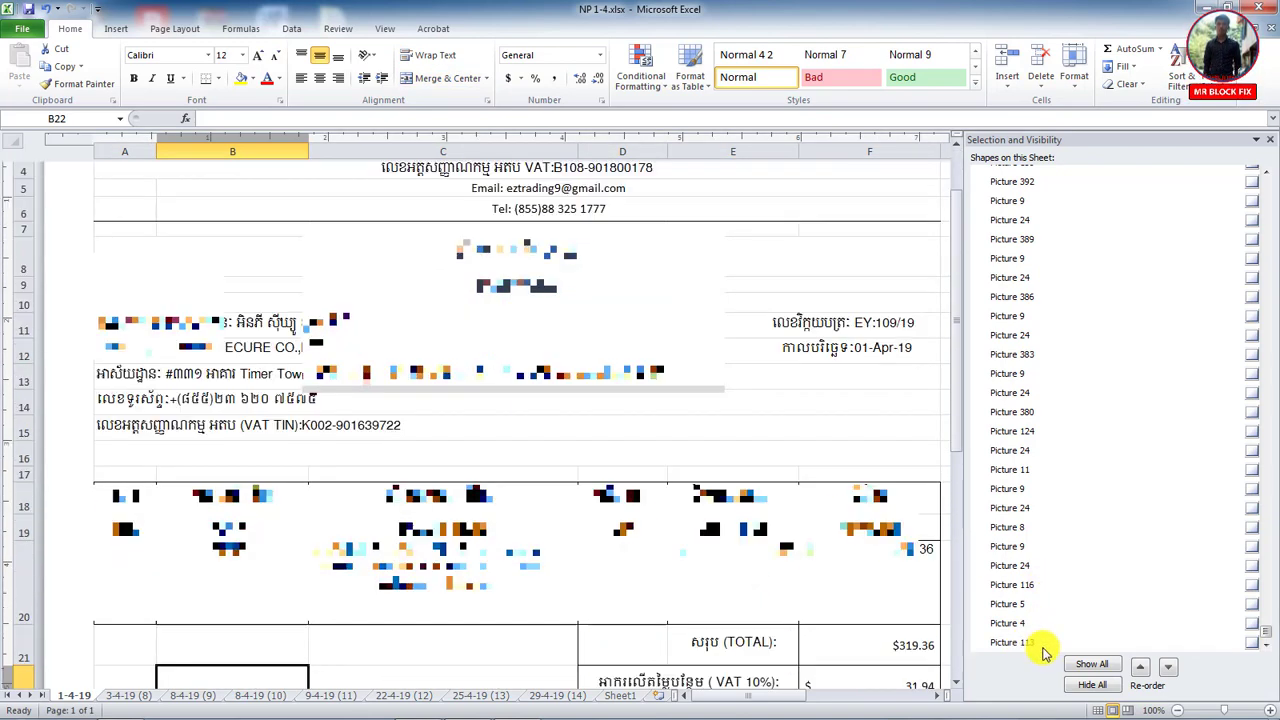
Make only the logo, Picture 113, visible and save the workbook
left_click(1251, 642)
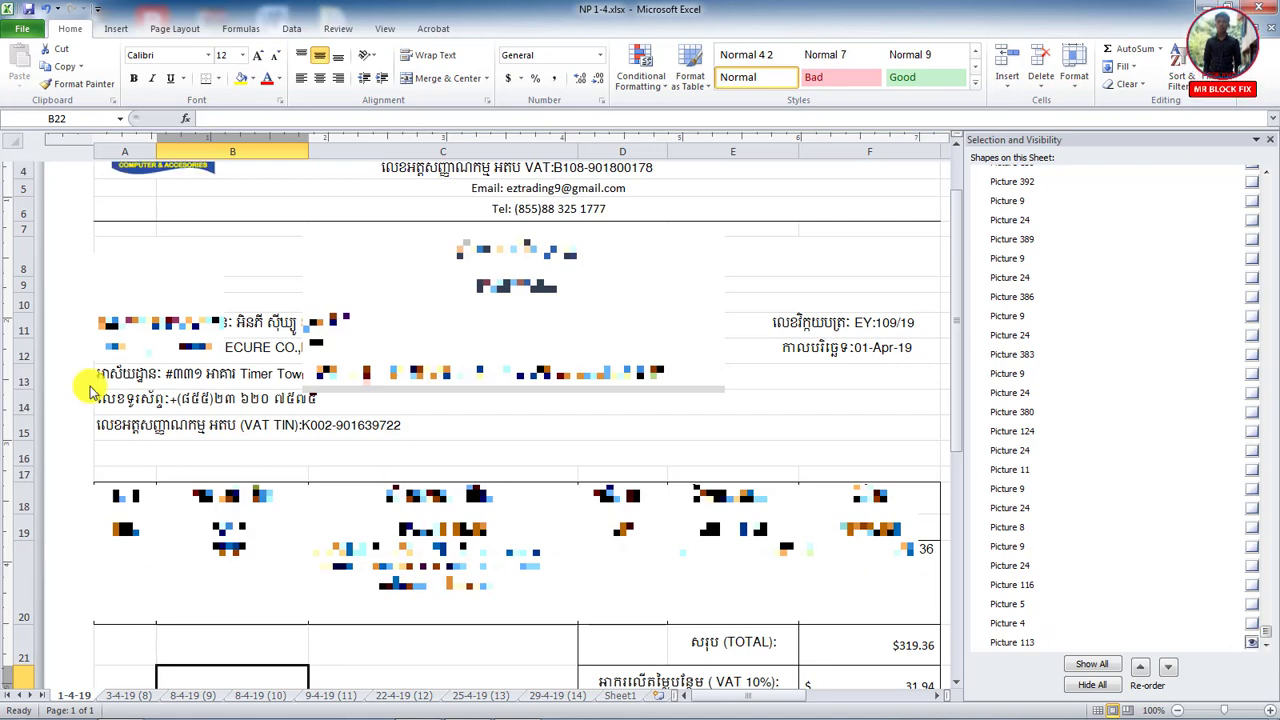
scroll(249, 391, "up", 1)
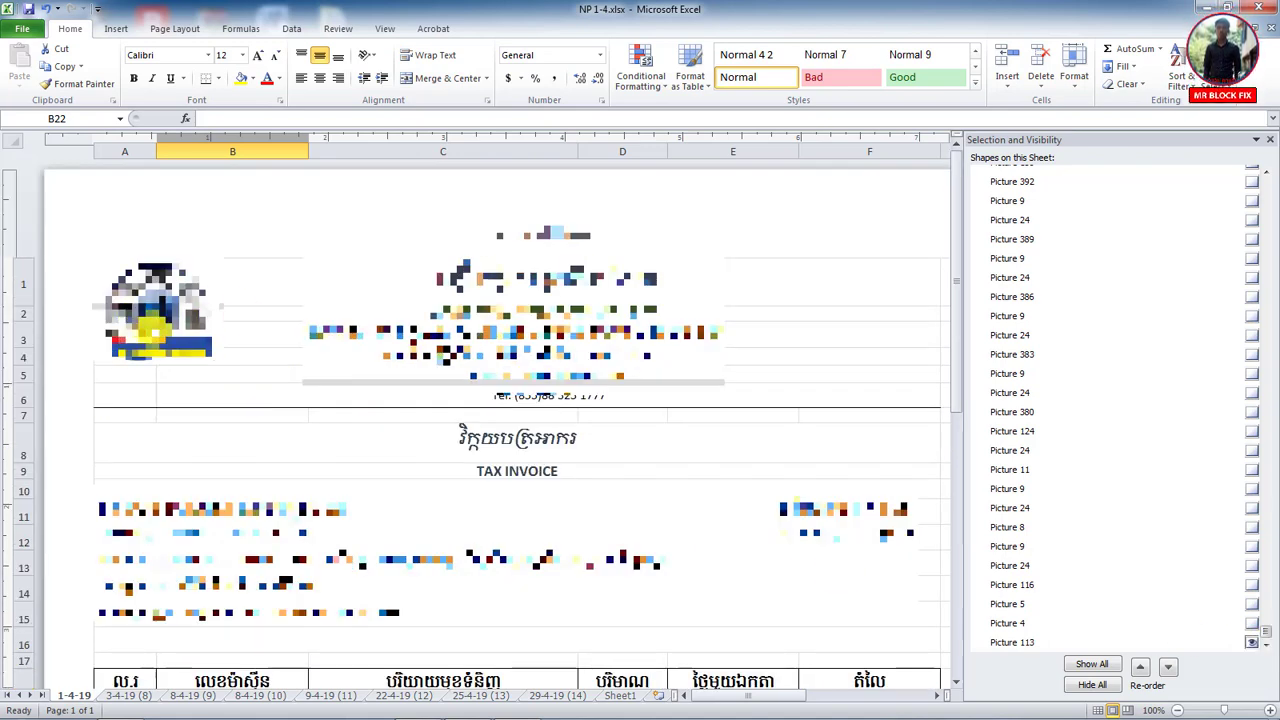
left_click(160, 310)
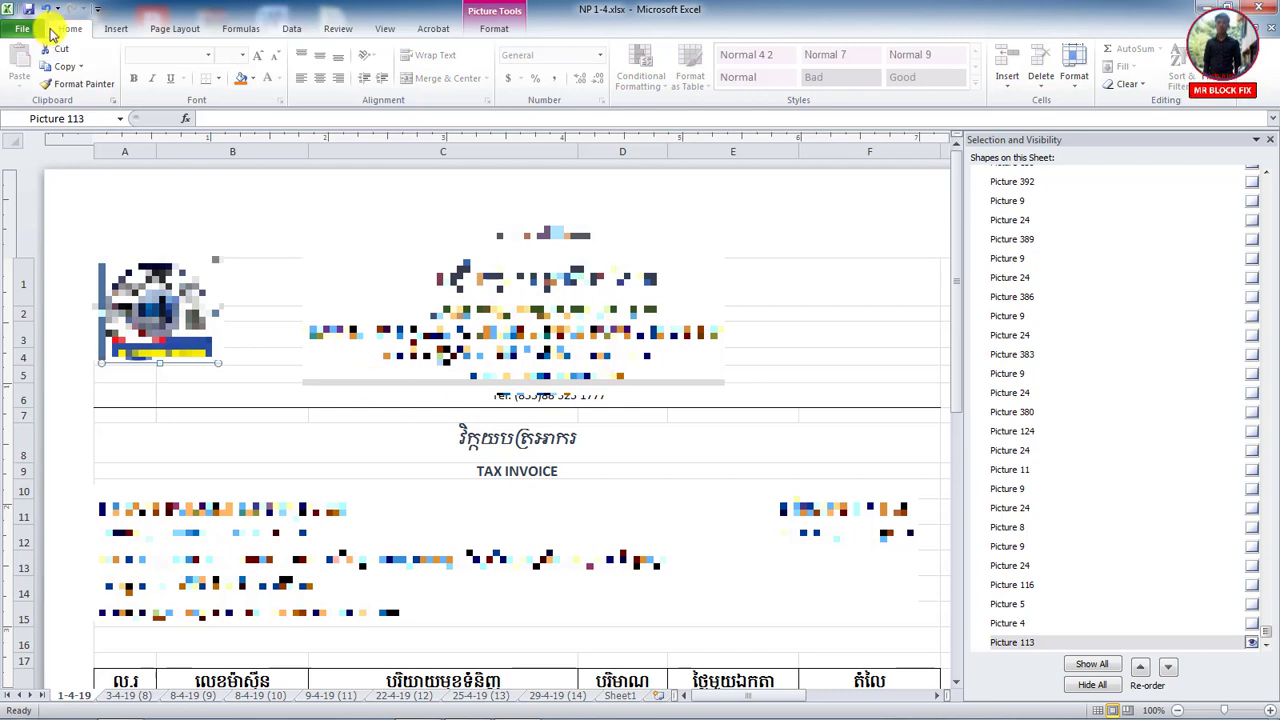
left_click(28, 8)
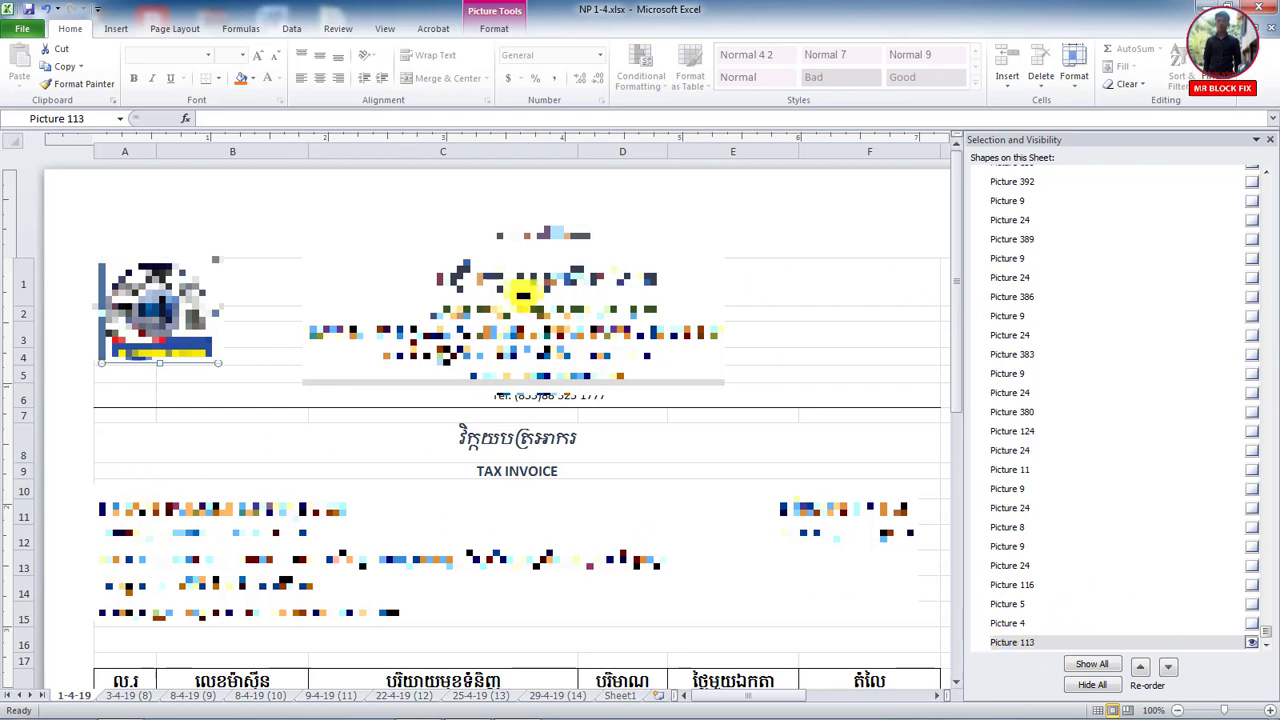
key("ctrl+s")
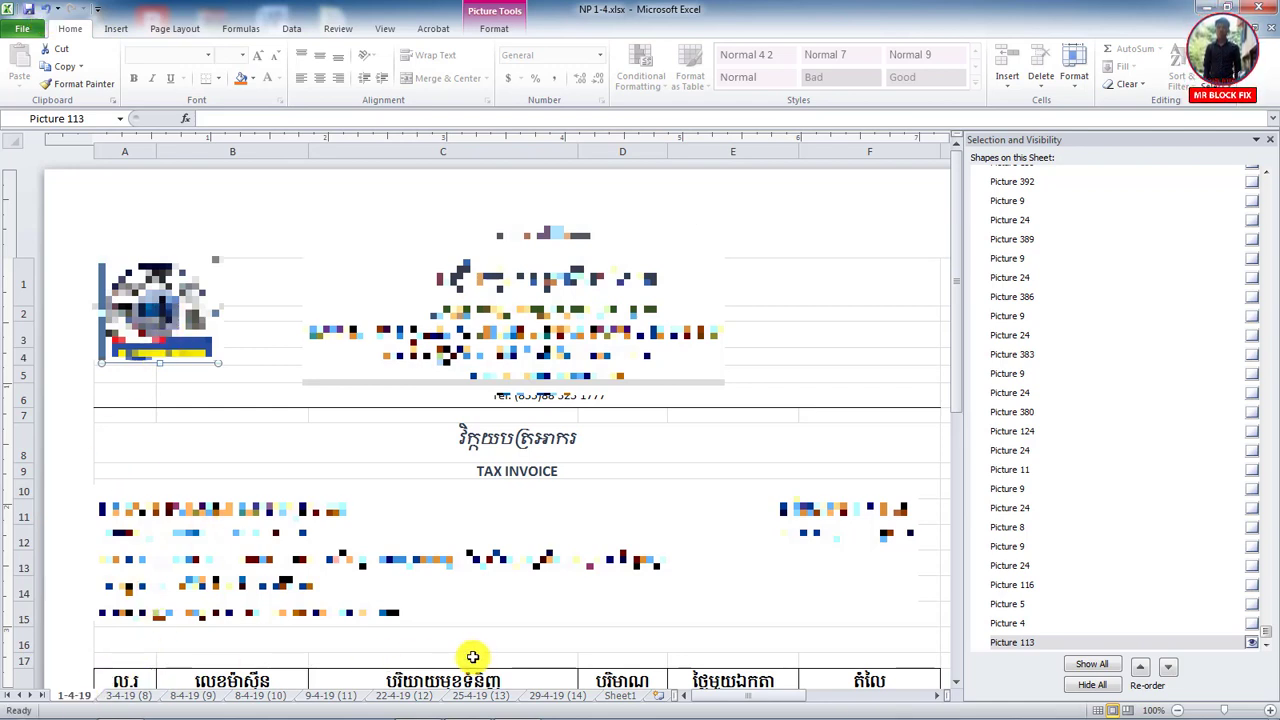
Look through sheets 8-4-19 (9) to 22-4-19 (12), then return via 1-4-19 to 3-4-19 (8)
left_click(140, 697)
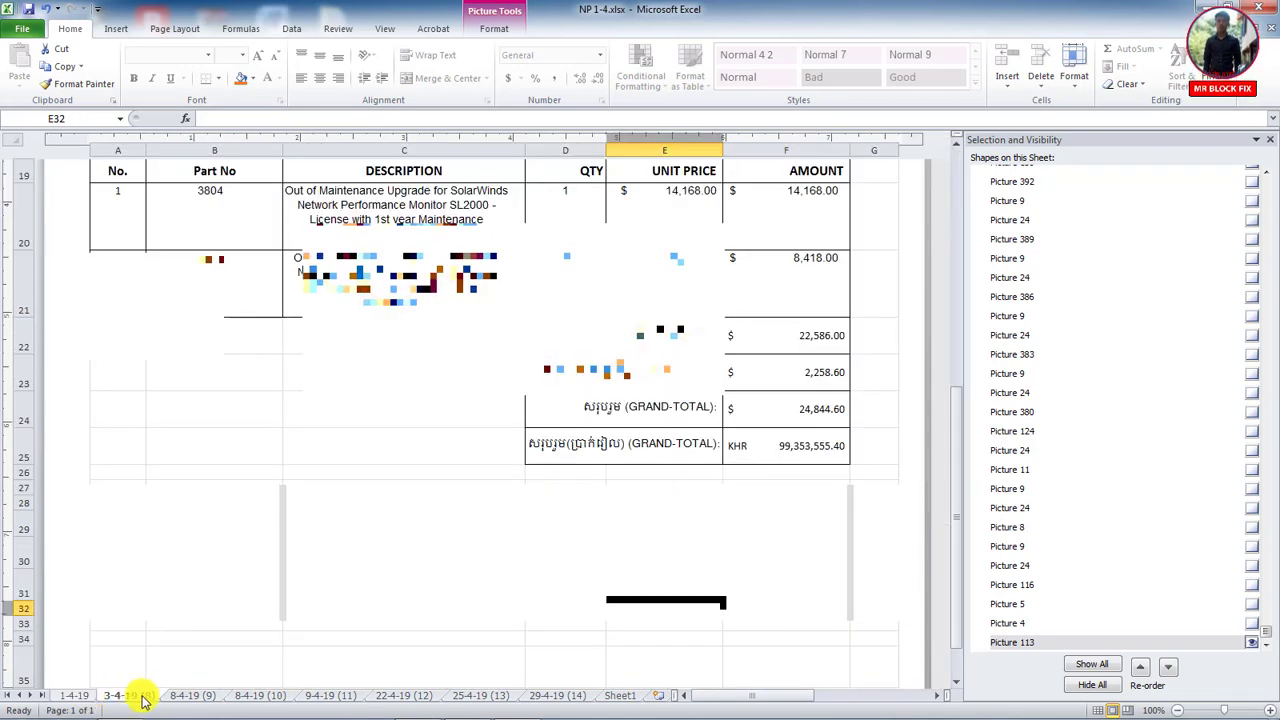
left_click(192, 695)
left_click(258, 695)
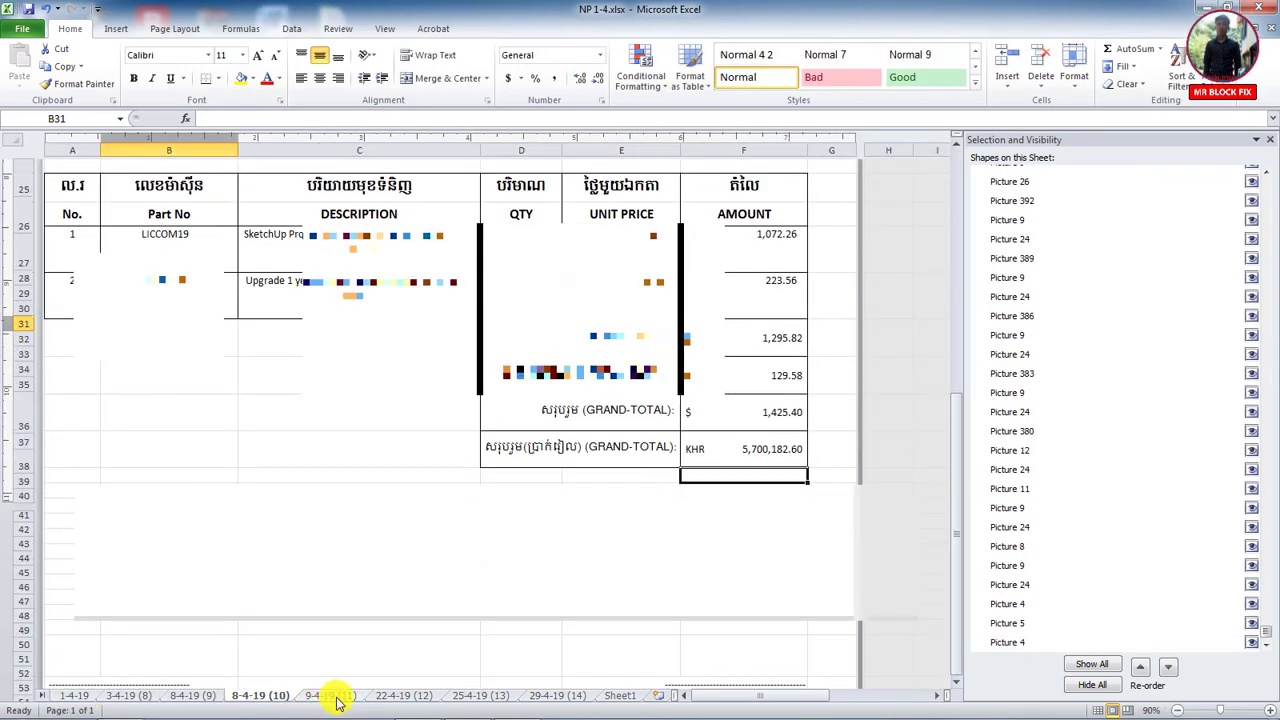
left_click(332, 695)
left_click(404, 695)
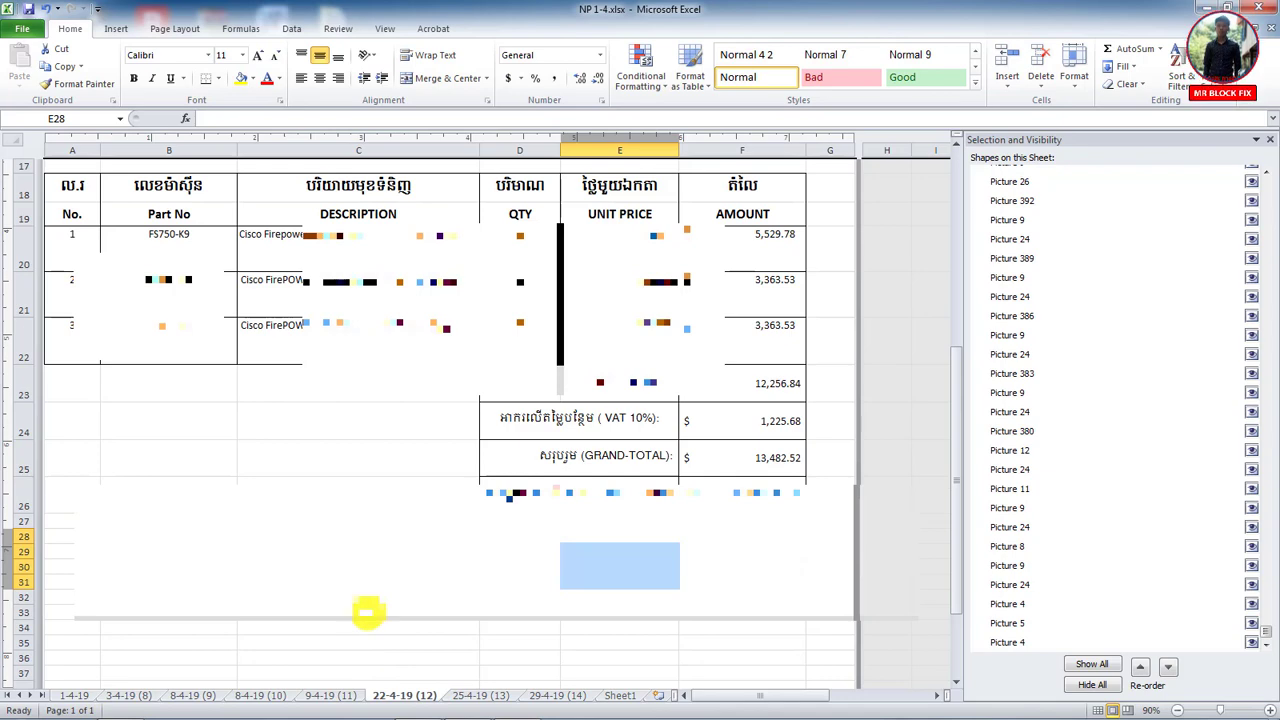
left_click(130, 695)
left_click(98, 695)
left_click(125, 695)
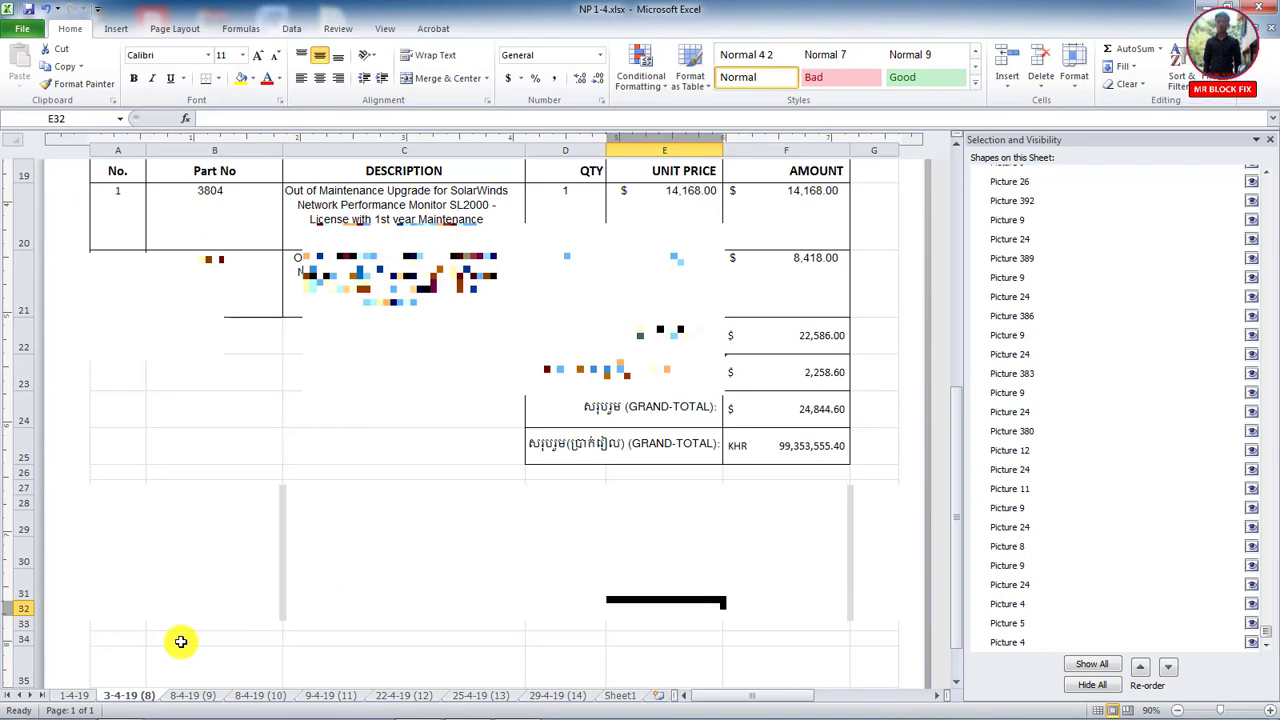
Hide all shapes on 3-4-19 (8) and make only the logo, Picture 1, visible
left_click(254, 596)
scroll(254, 598, "up", 6)
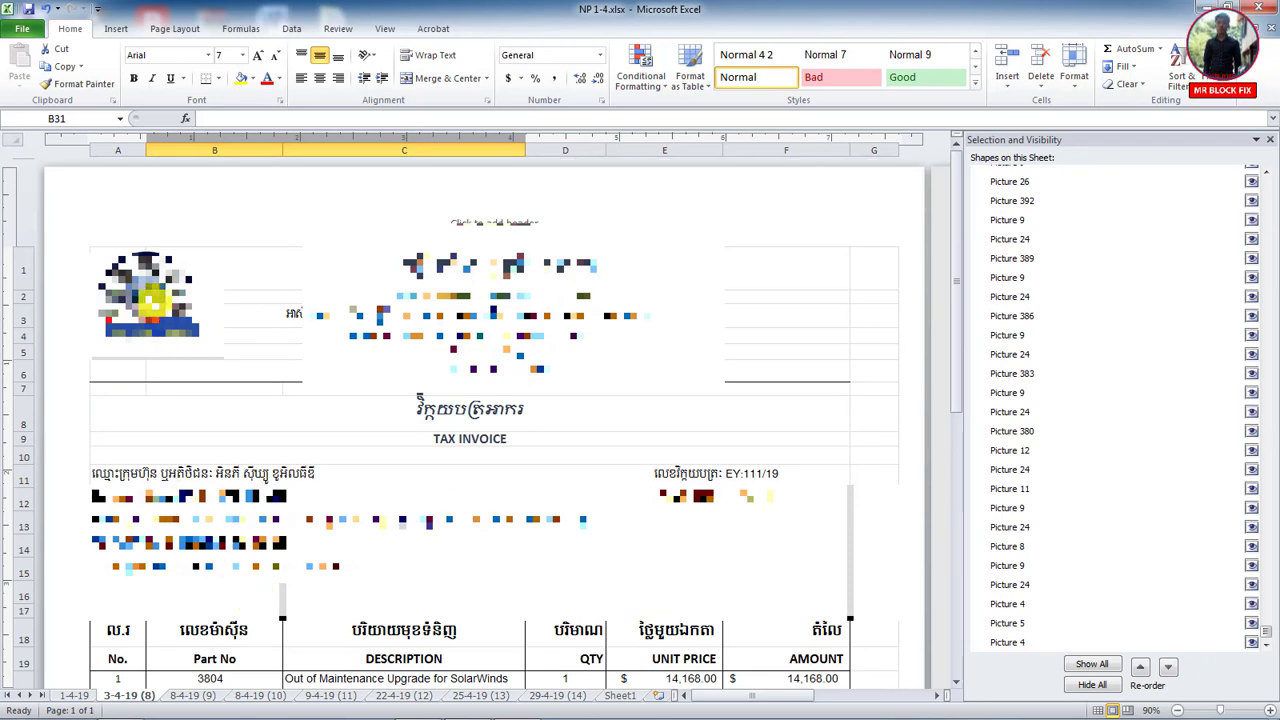
left_click(150, 298)
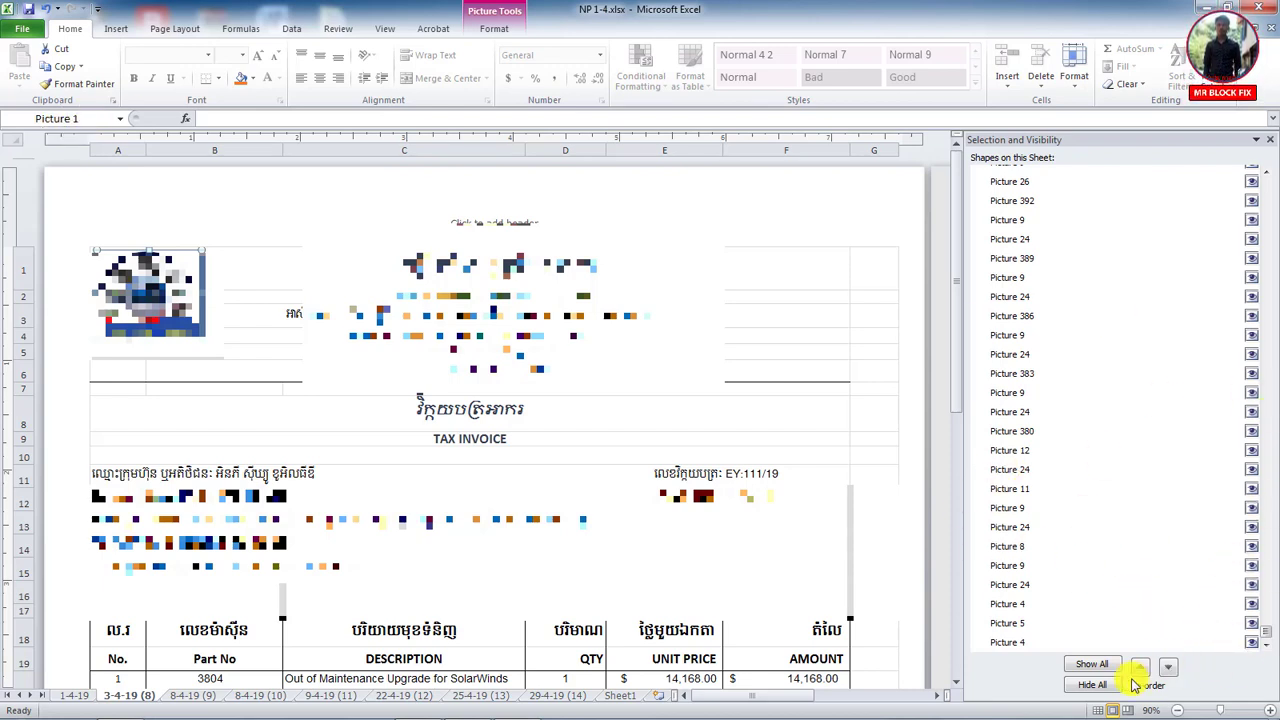
left_click(1090, 685)
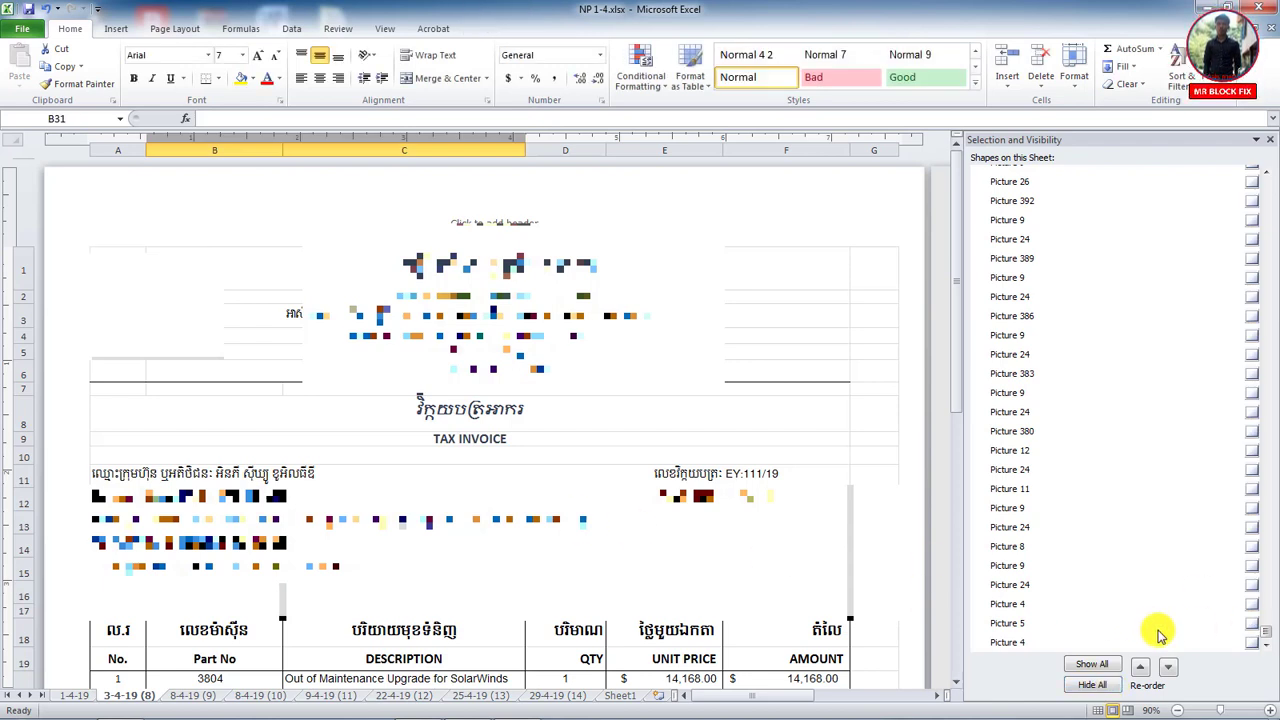
left_click(1266, 645)
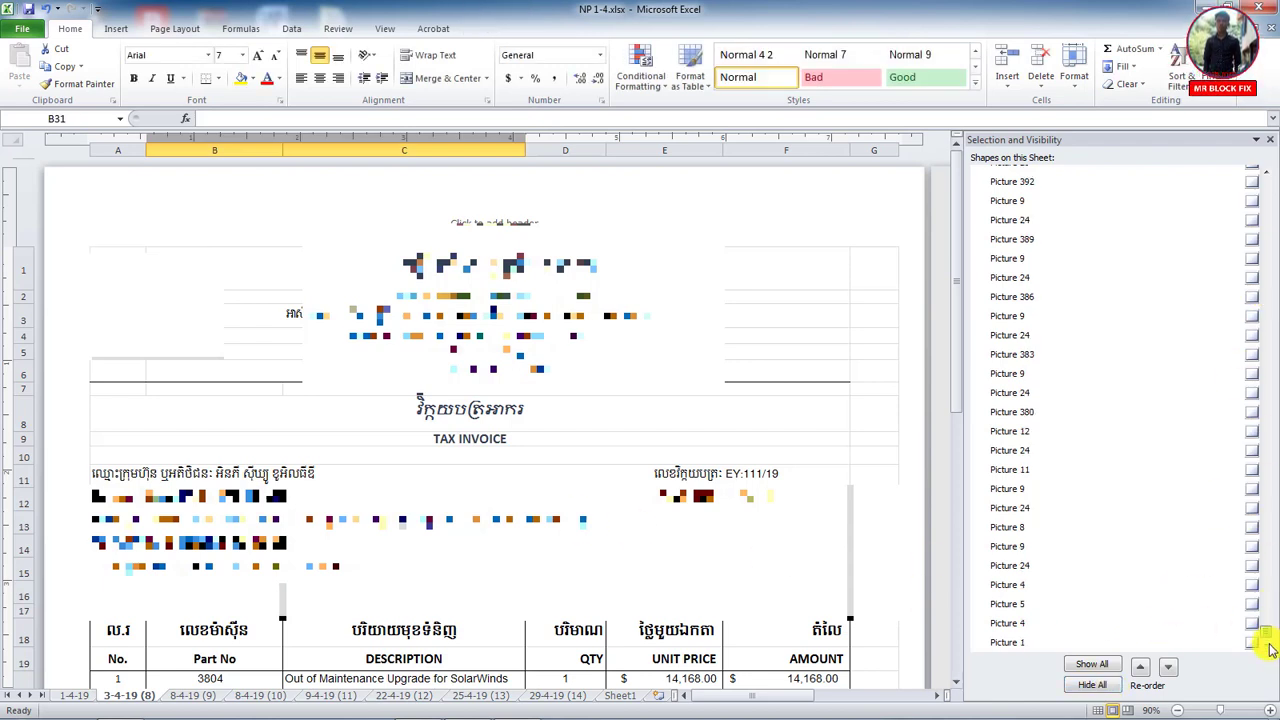
left_click(1007, 642)
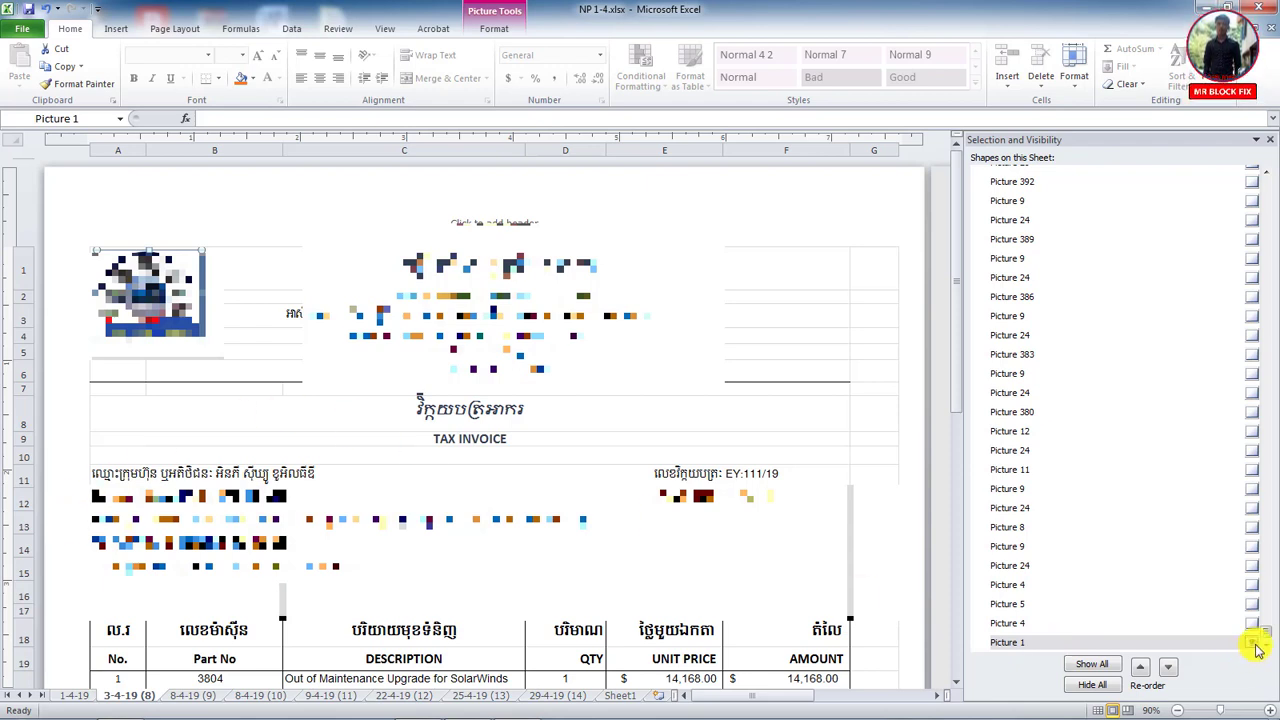
Save the NP 1-4.xlsx workbook
left_click(28, 8)
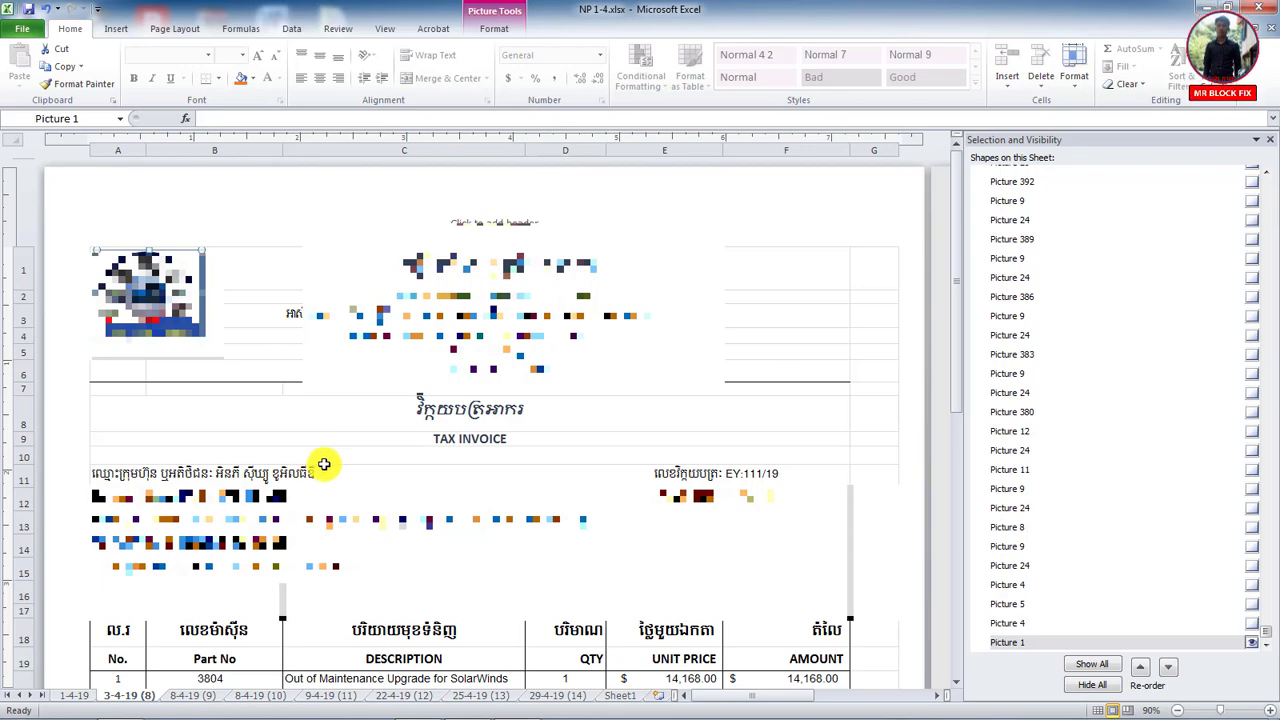
scroll(324, 464, "down", 5)
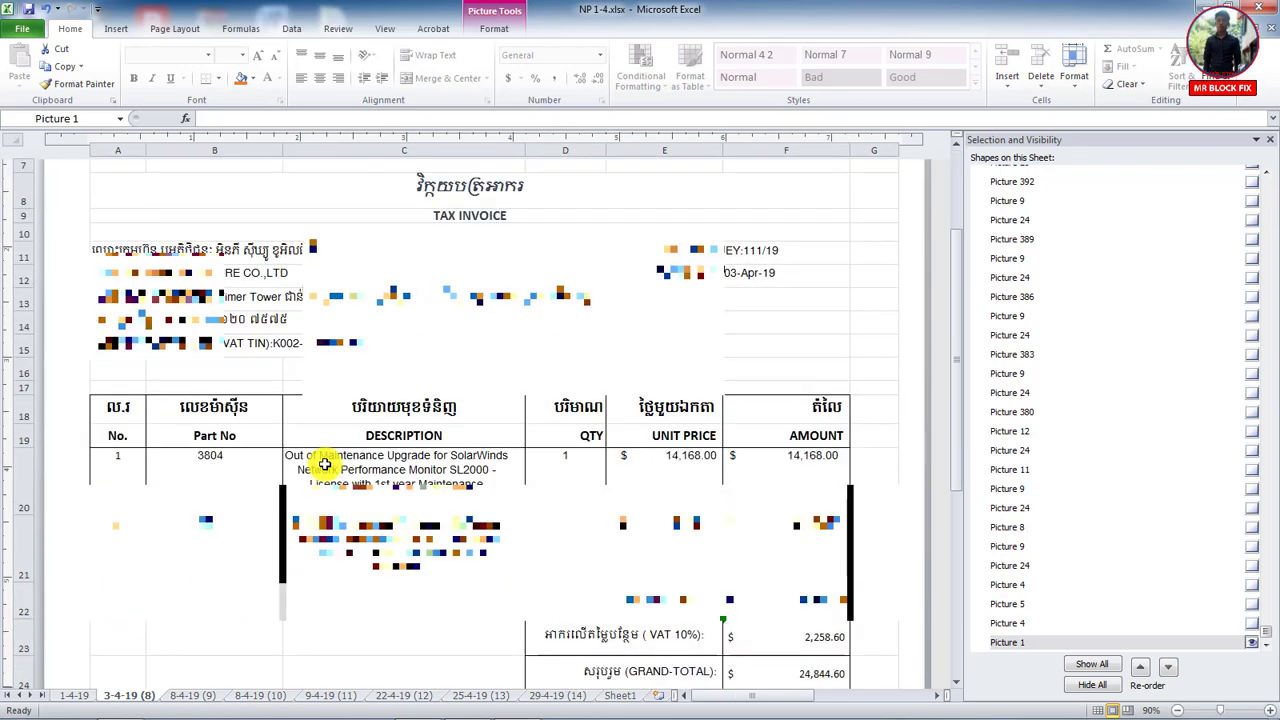
scroll(324, 464, "down", 1)
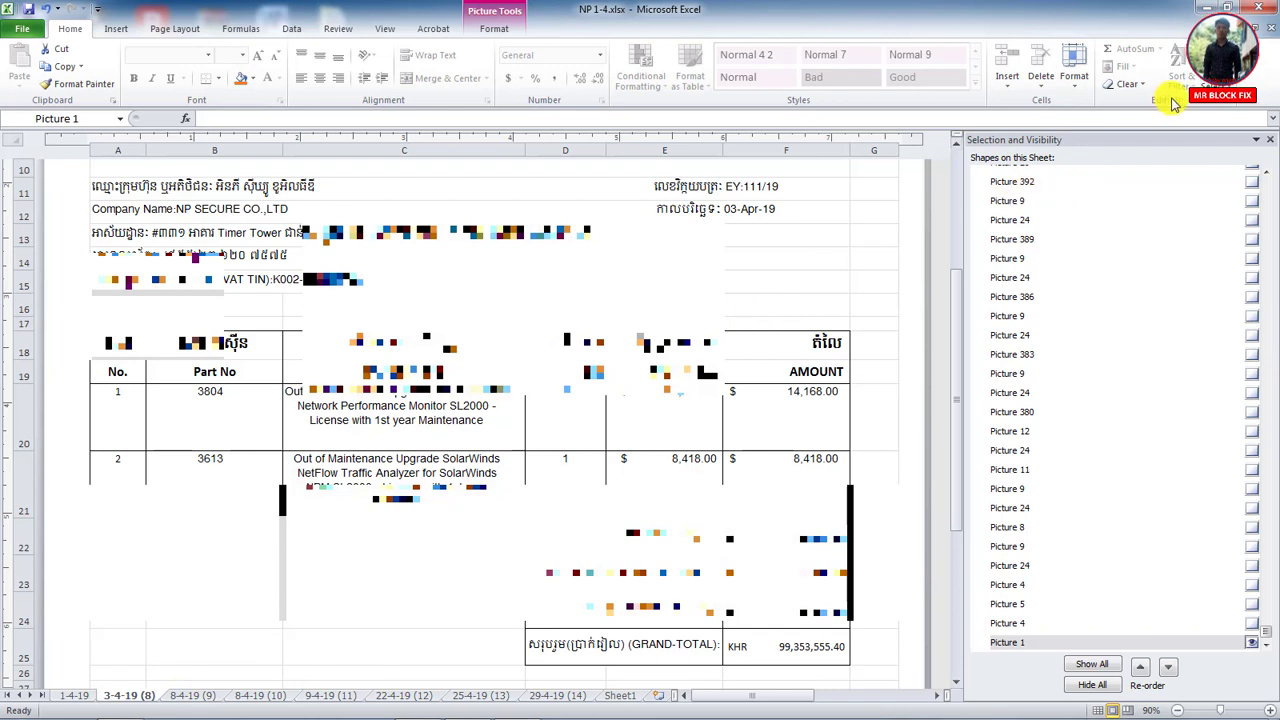
left_click(1215, 72)
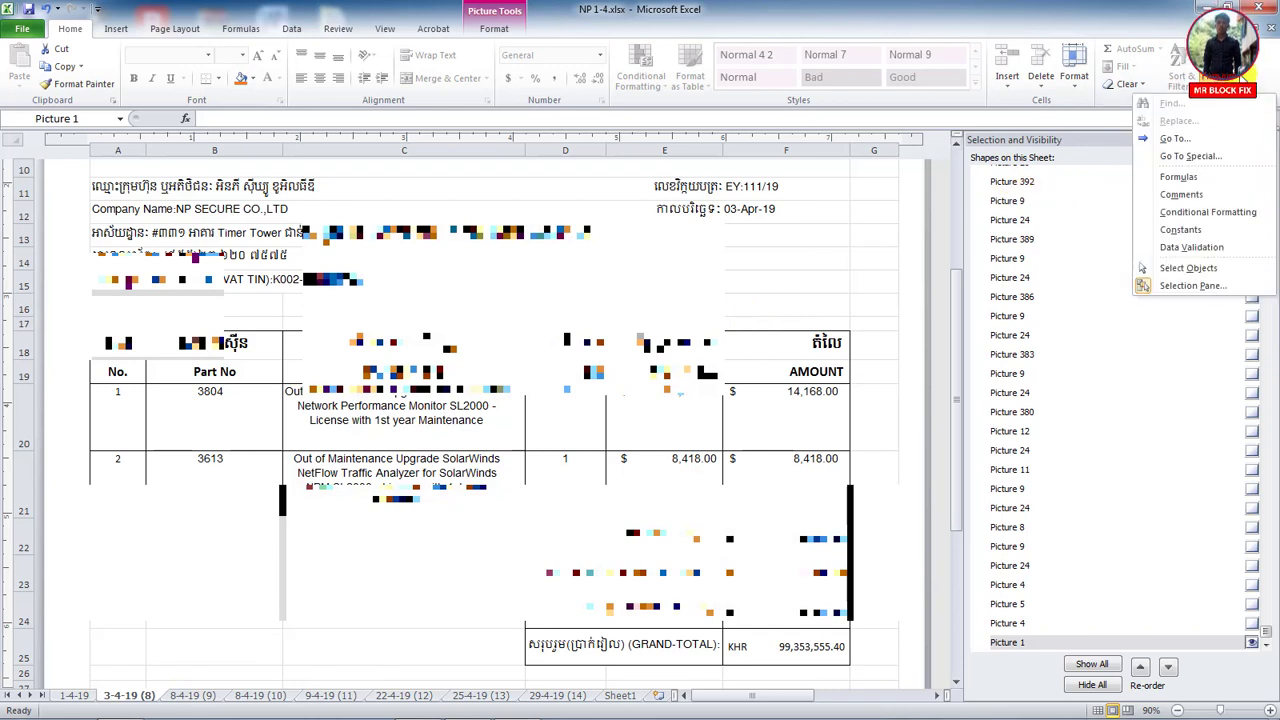
left_click(1142, 268)
left_click(1215, 74)
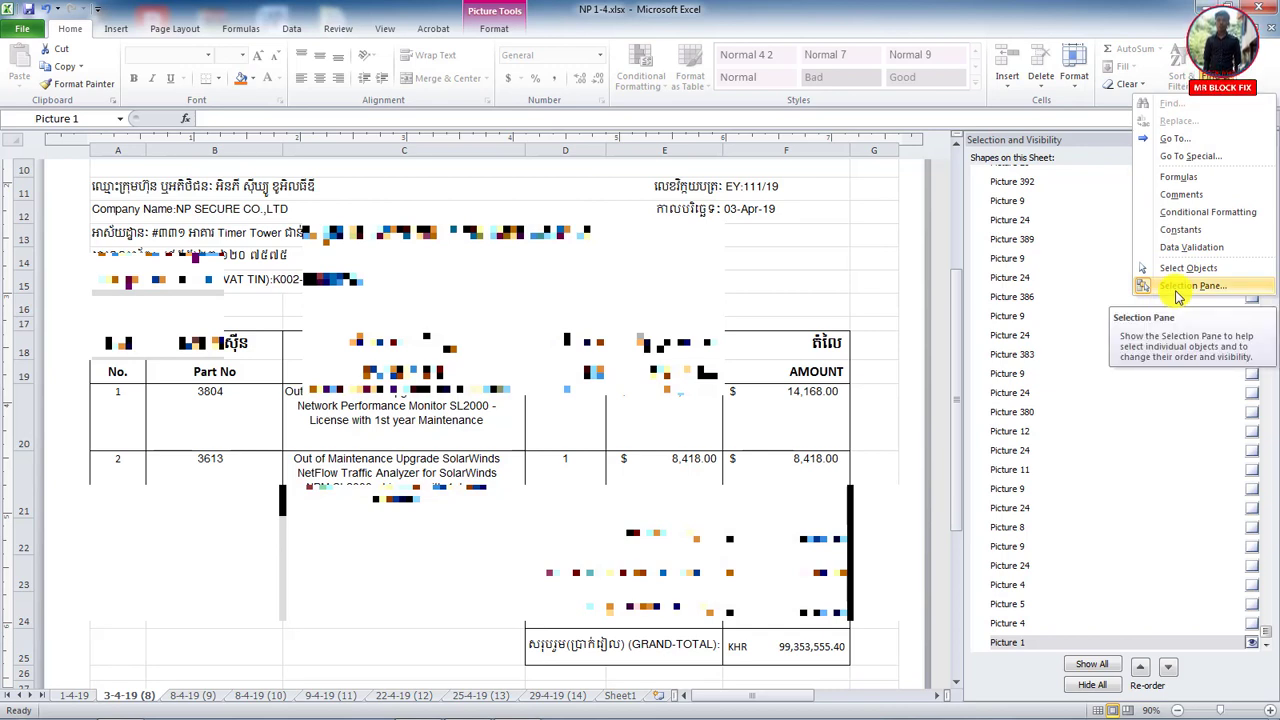
left_click(975, 195)
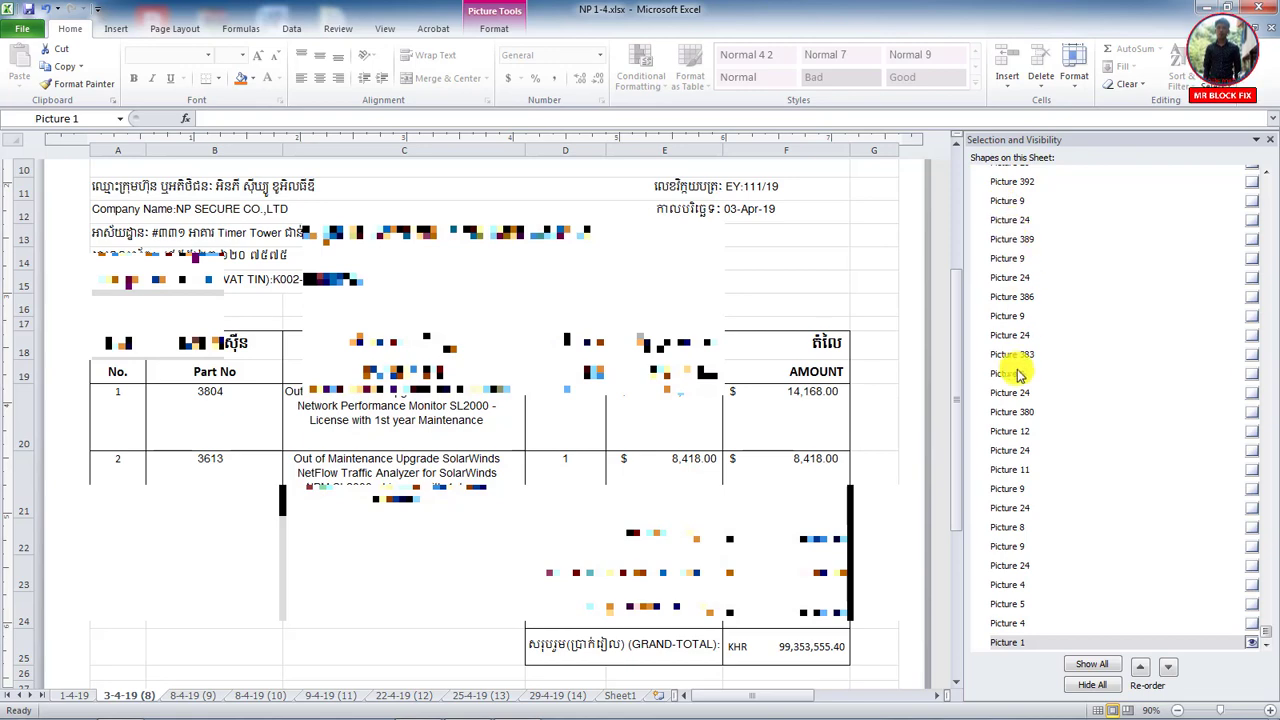
scroll(1072, 385, "down", 4)
scroll(1072, 385, "up", 4)
scroll(1072, 380, "up", 3)
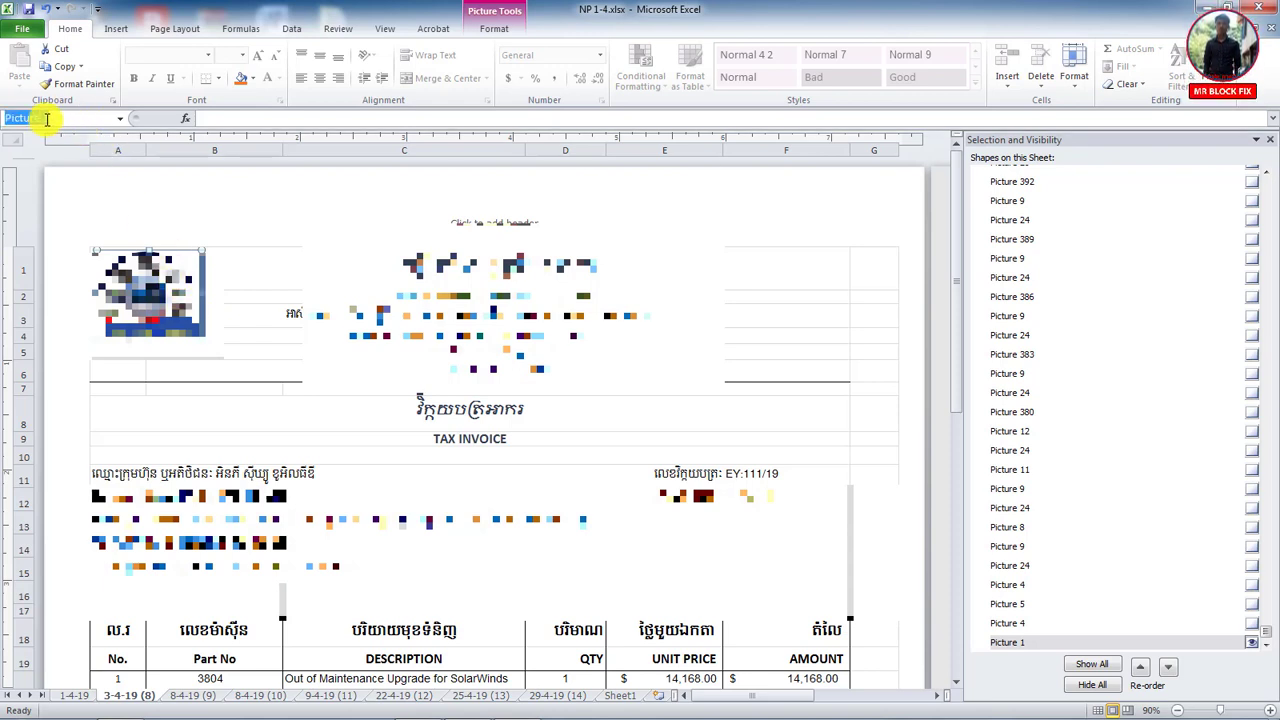
Cancel the picture rename, hide Picture 1, then Show All shapes on 3-4-19 (8)
key("Escape")
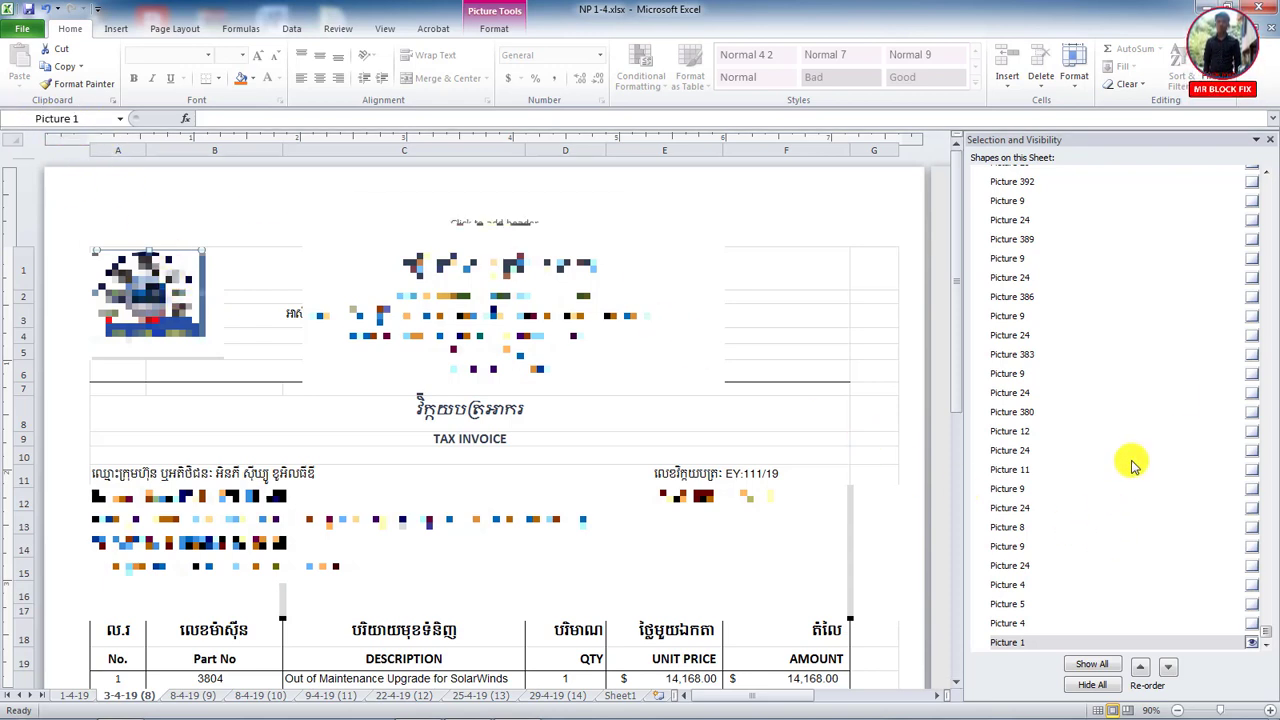
left_click(1093, 683)
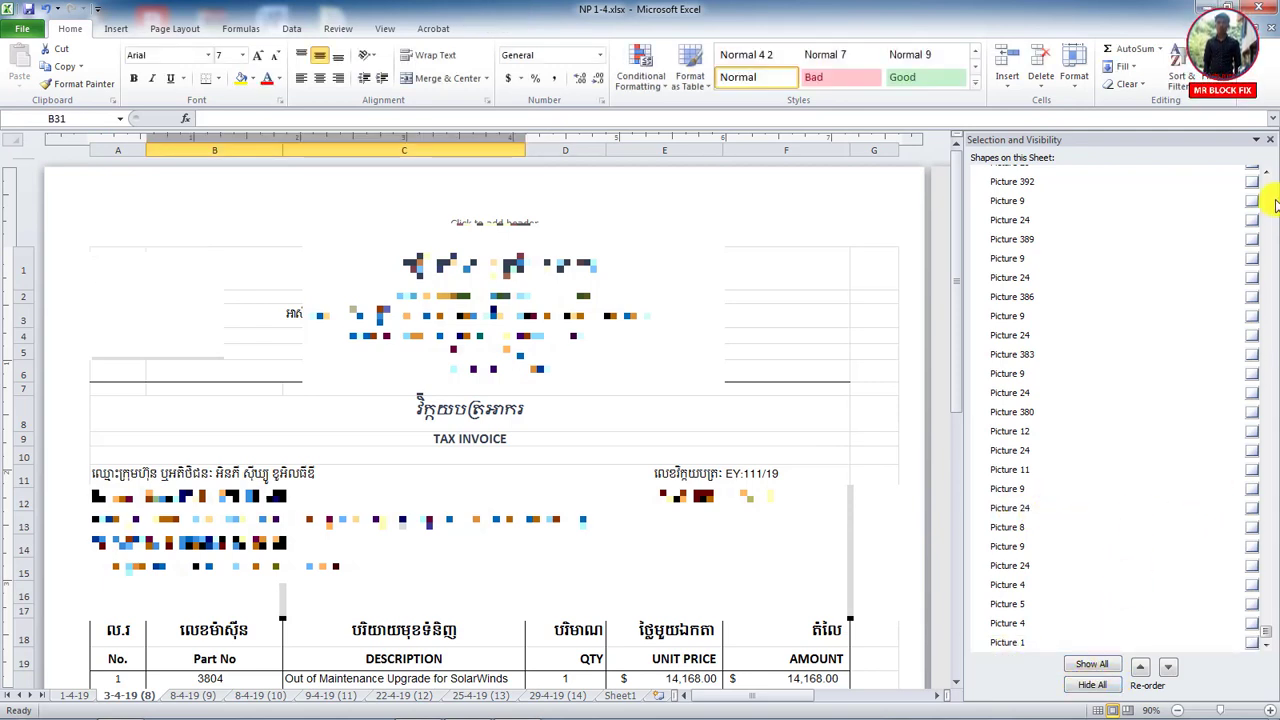
left_click(1084, 666)
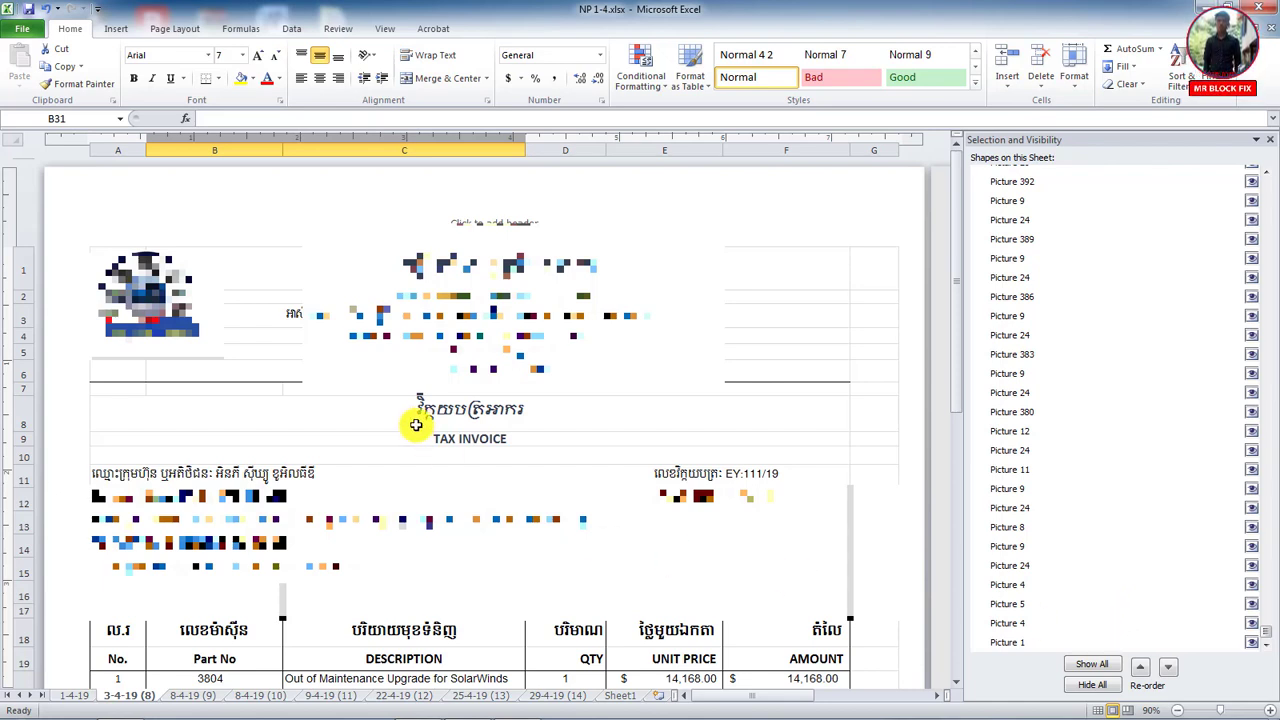
left_click(125, 318)
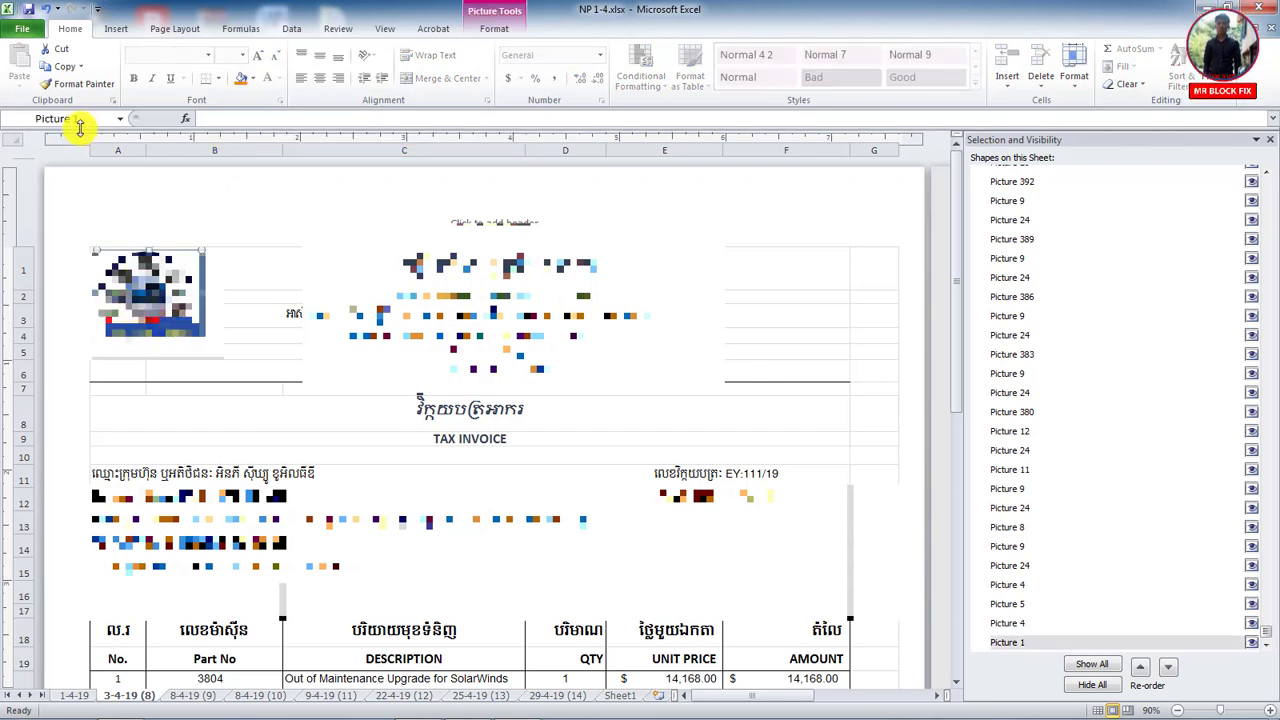
Hide all shapes again, turn only Picture 1 back on, and save the workbook
left_click(1090, 685)
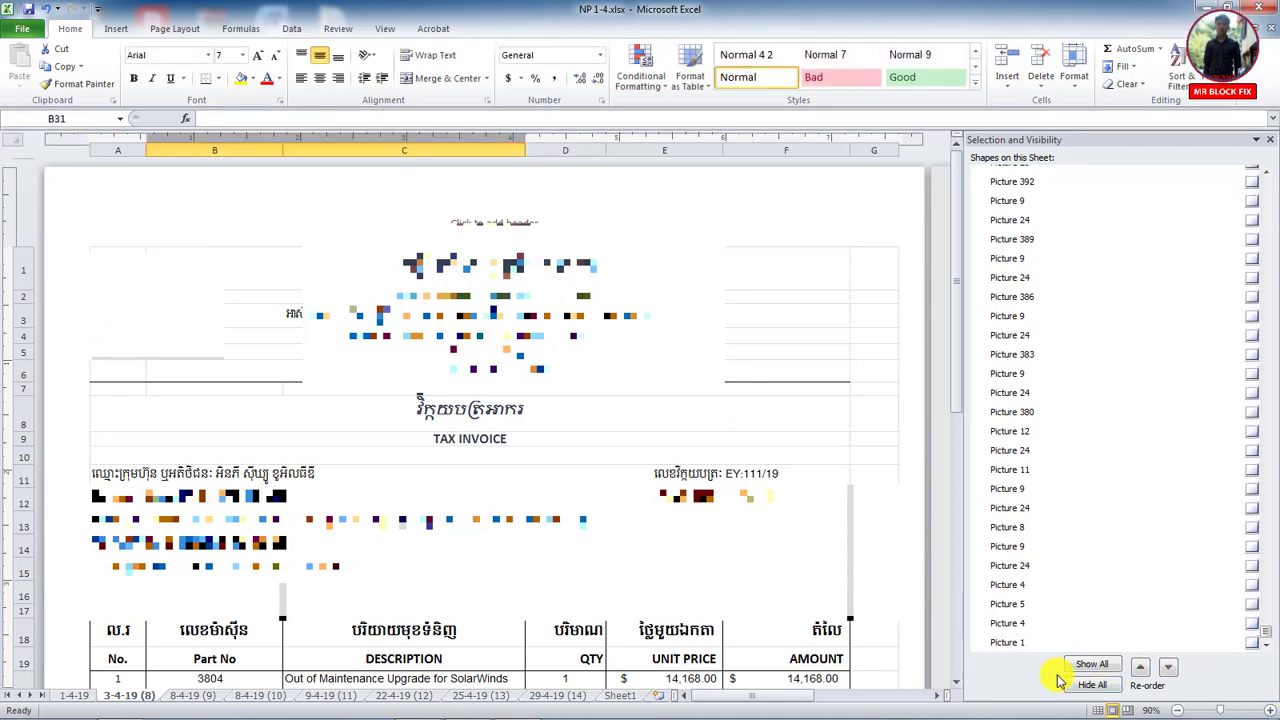
scroll(1166, 628, "down", 2)
scroll(1055, 648, "down", 1)
scroll(1055, 648, "up", 2)
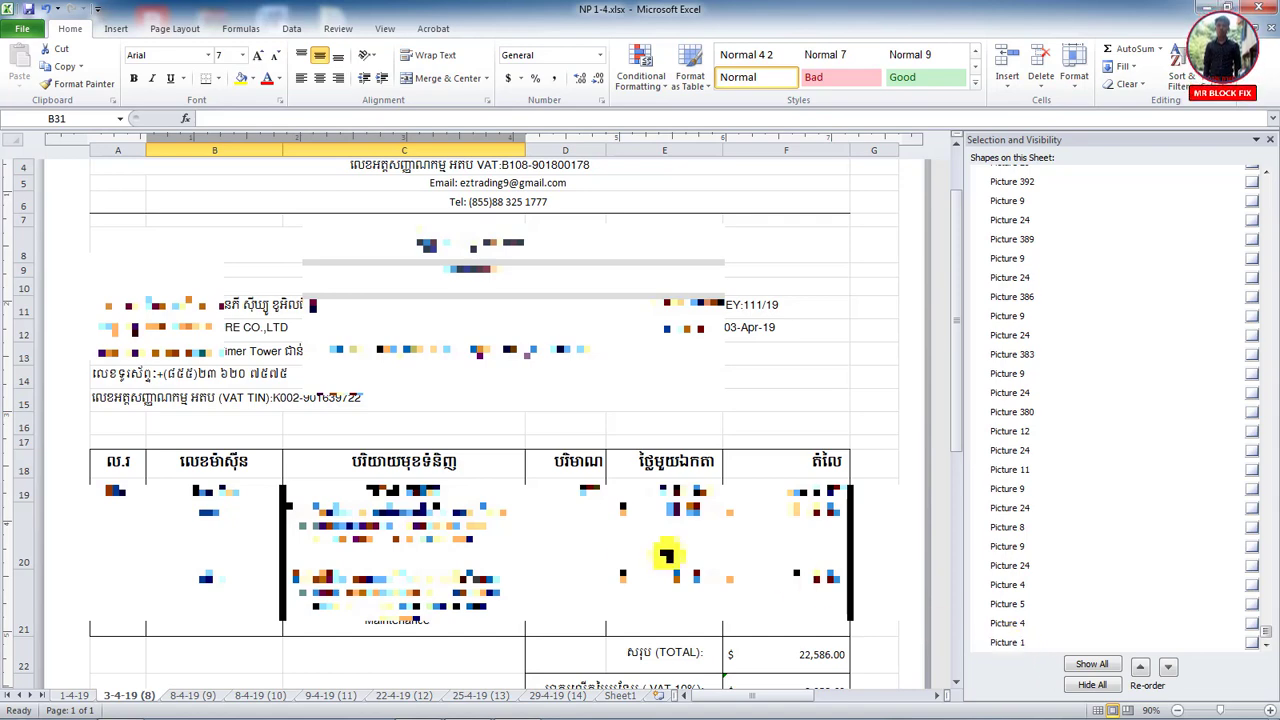
scroll(627, 555, "up", 1)
scroll(627, 555, "down", 4)
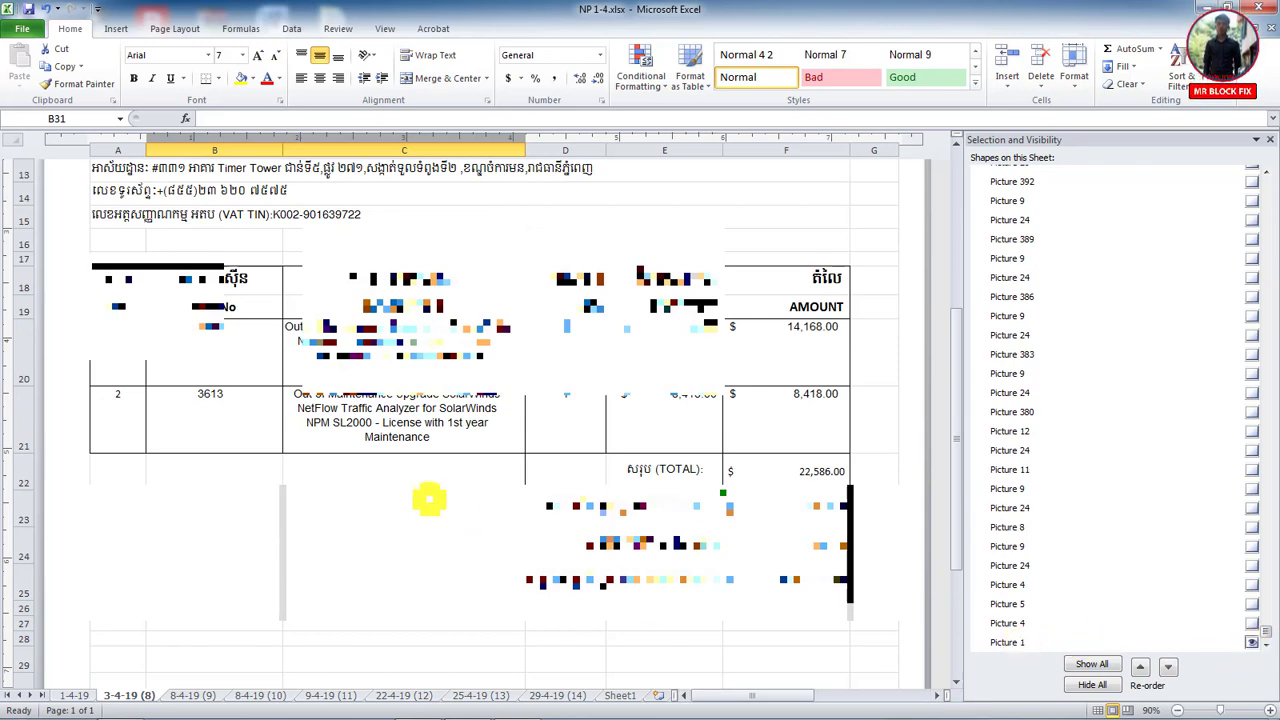
scroll(509, 500, "up", 4)
left_click(140, 300)
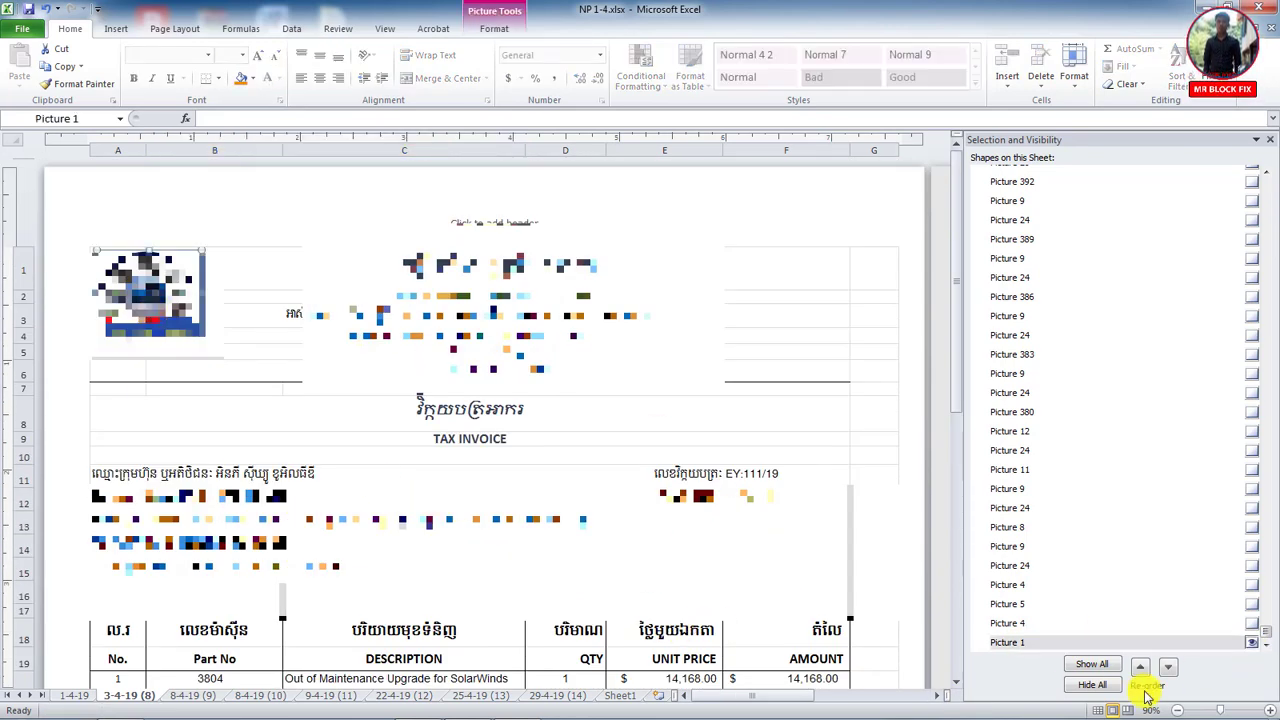
left_click(29, 10)
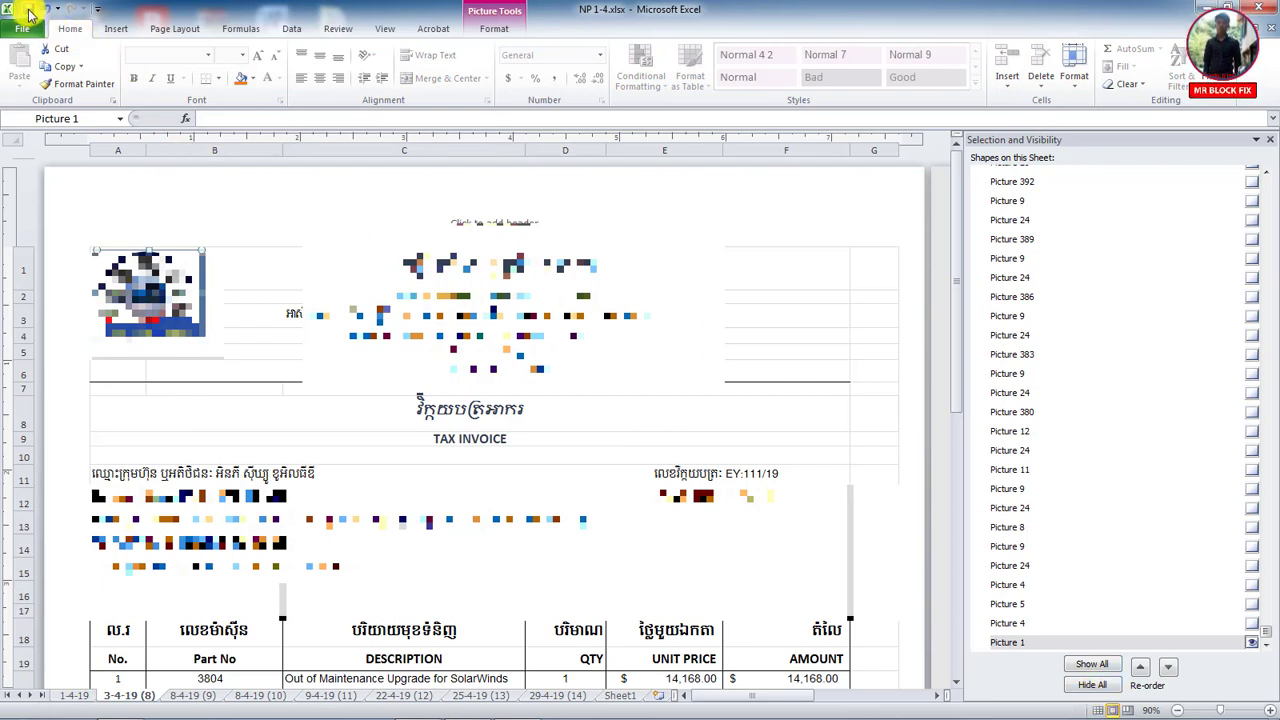
Look through the sheets 8-4-19 (9) to 29-4-19 (14)
left_click(190, 695)
left_click(262, 695)
left_click(328, 695)
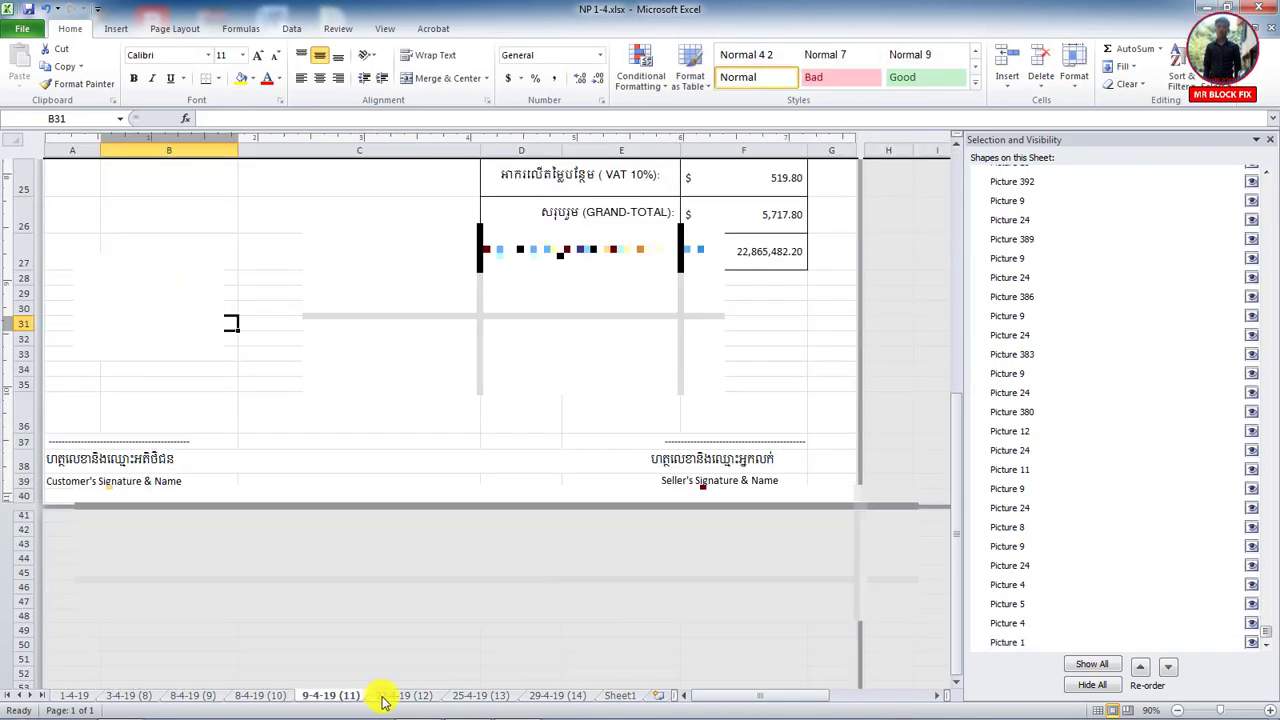
left_click(400, 695)
left_click(470, 695)
left_click(548, 695)
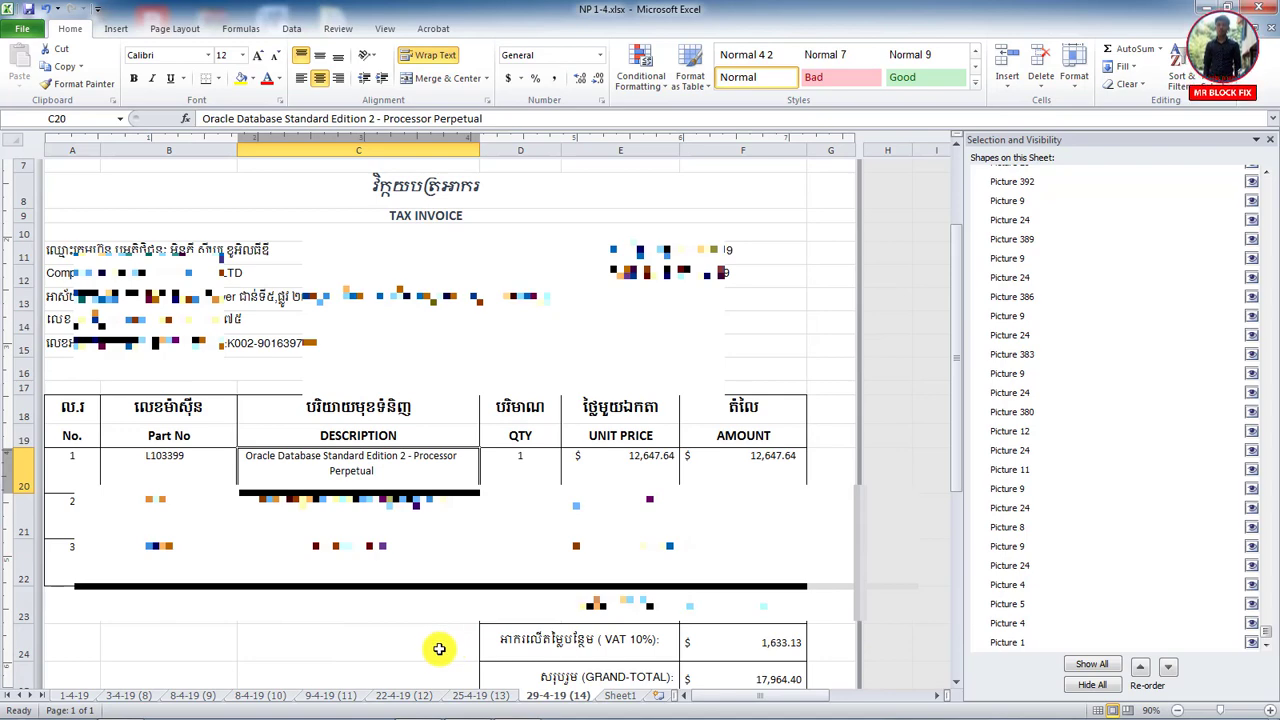
scroll(439, 649, "down", 2)
scroll(443, 648, "up", 1)
Return to the 1-4-19 sheet, where only the logo, Picture 113, stays visible
left_click(87, 697)
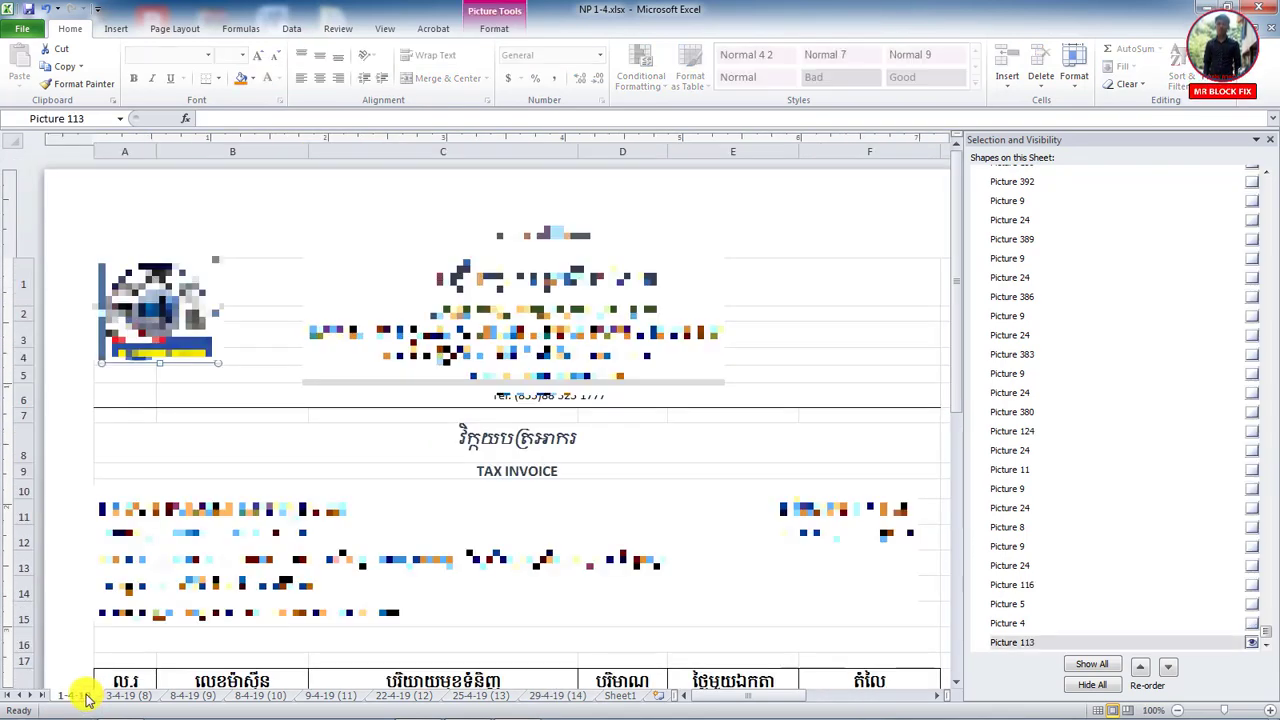